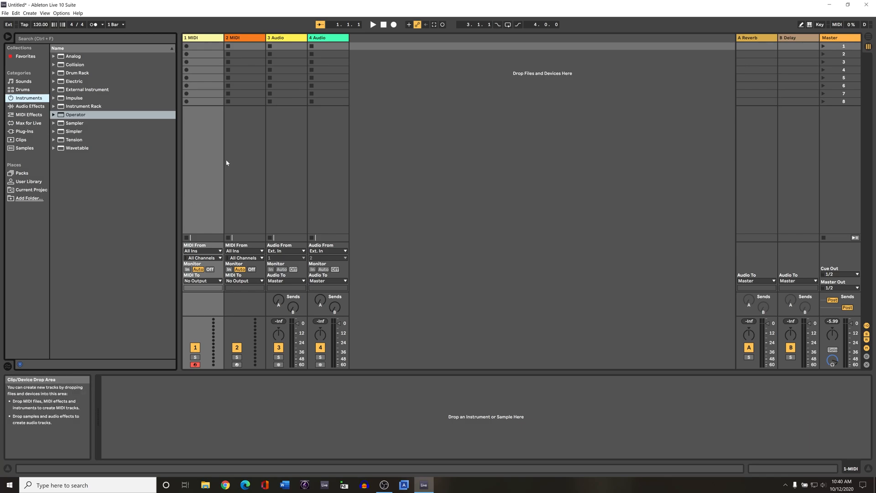
Load the Operator instrument, without a preset, onto the first MIDI track
click(197, 193)
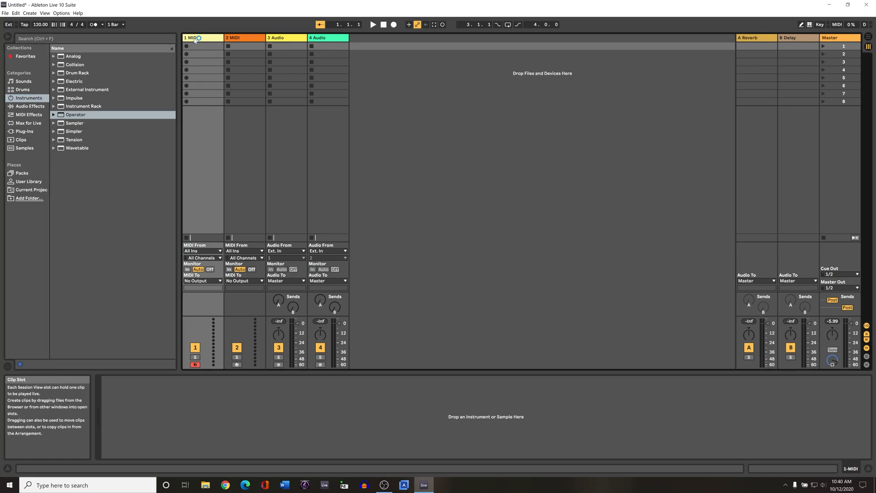
click(249, 39)
click(212, 39)
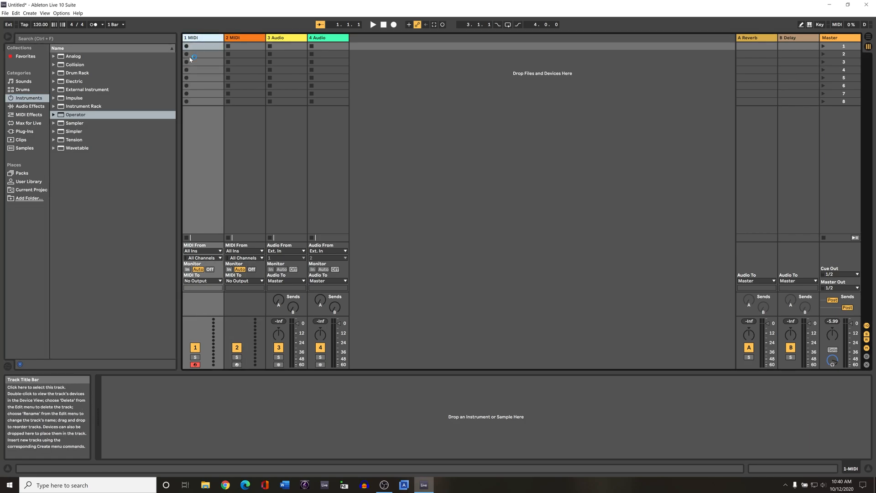
click(197, 49)
click(73, 123)
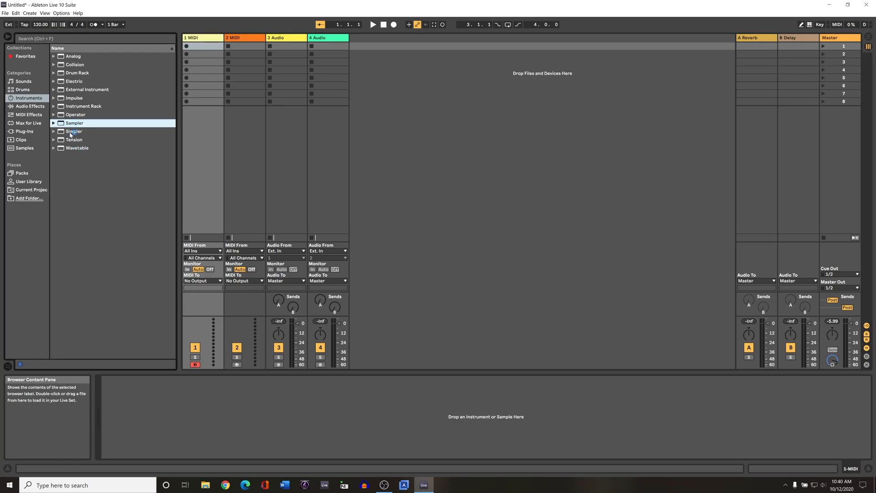
click(71, 132)
click(28, 98)
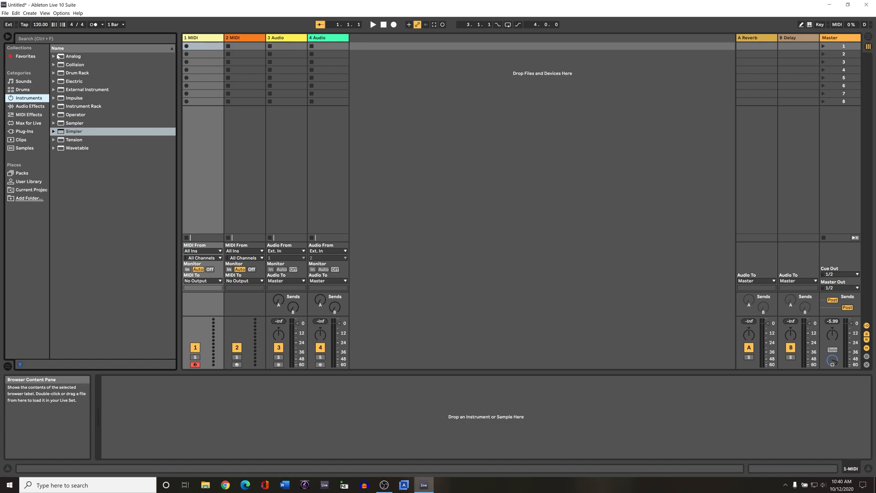
click(64, 115)
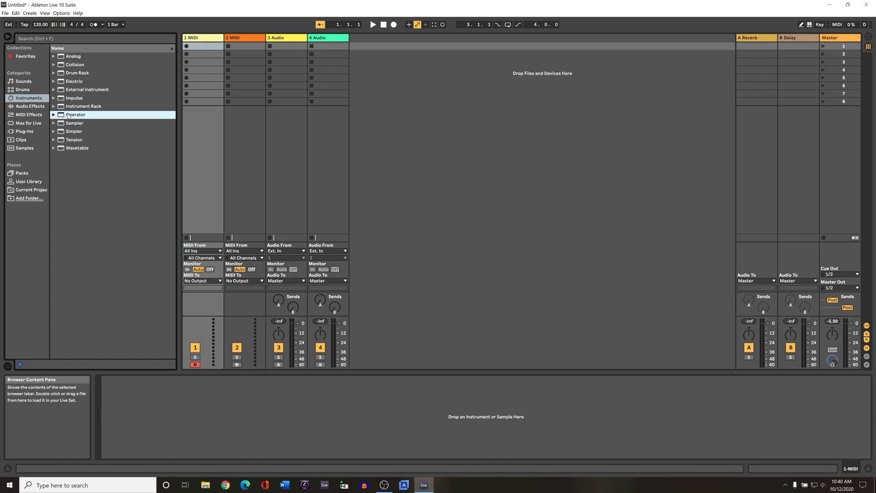
click(54, 115)
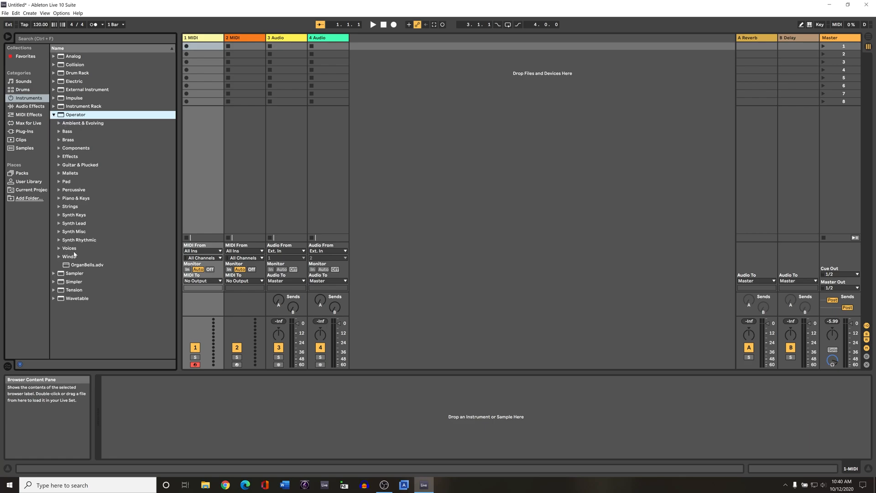
click(54, 115)
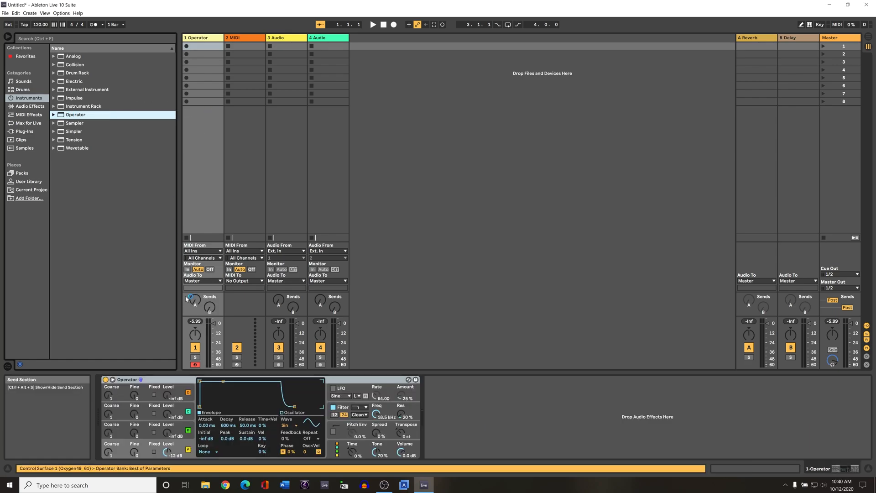
click(192, 380)
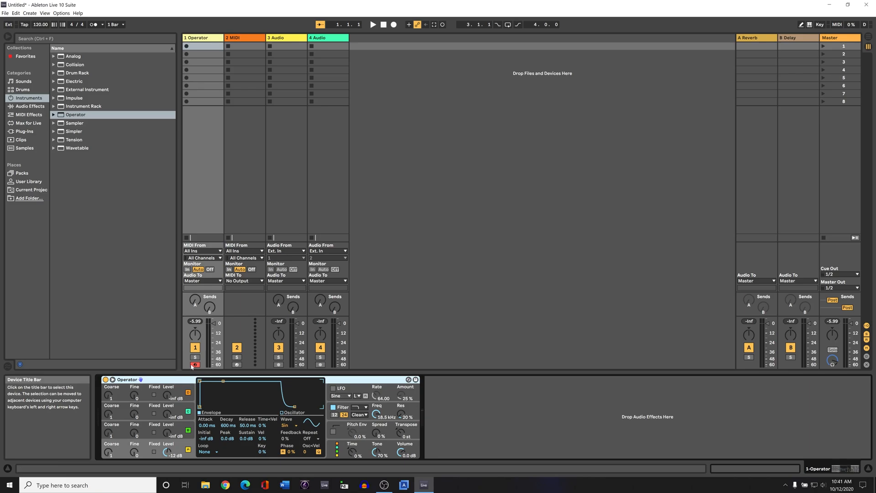
click(199, 54)
click(204, 61)
click(206, 70)
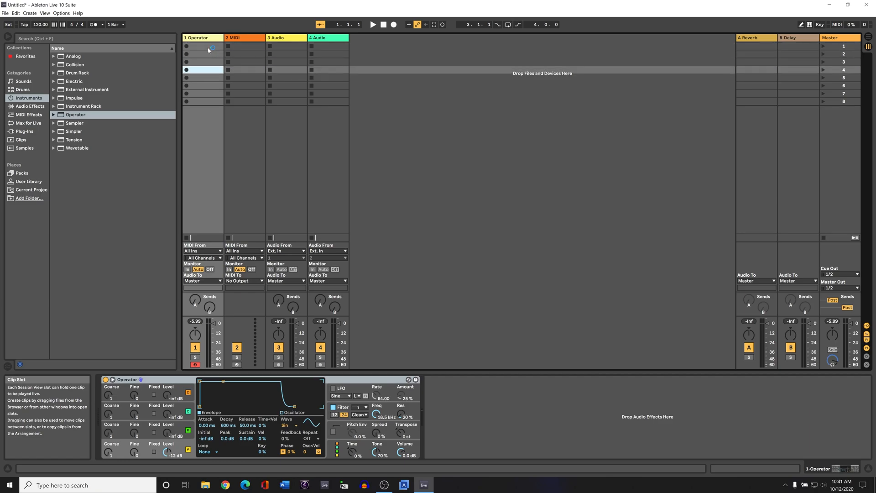
click(207, 46)
click(207, 54)
click(208, 62)
click(207, 69)
click(208, 77)
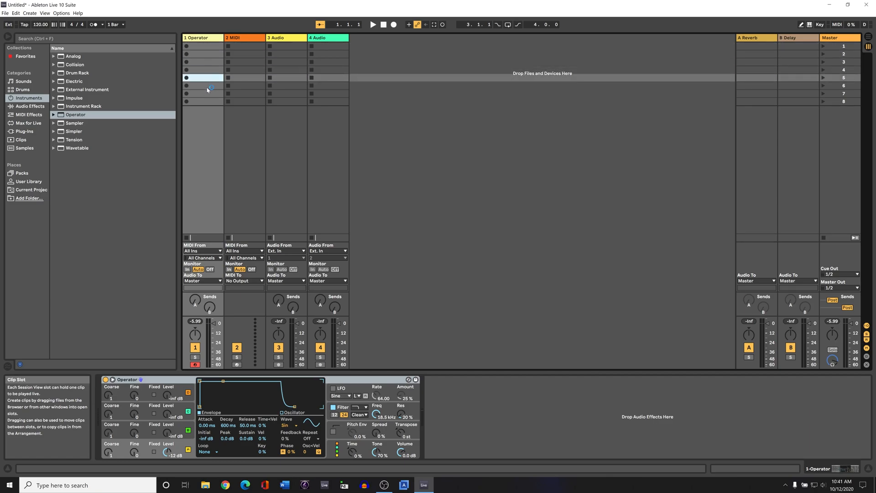
click(209, 86)
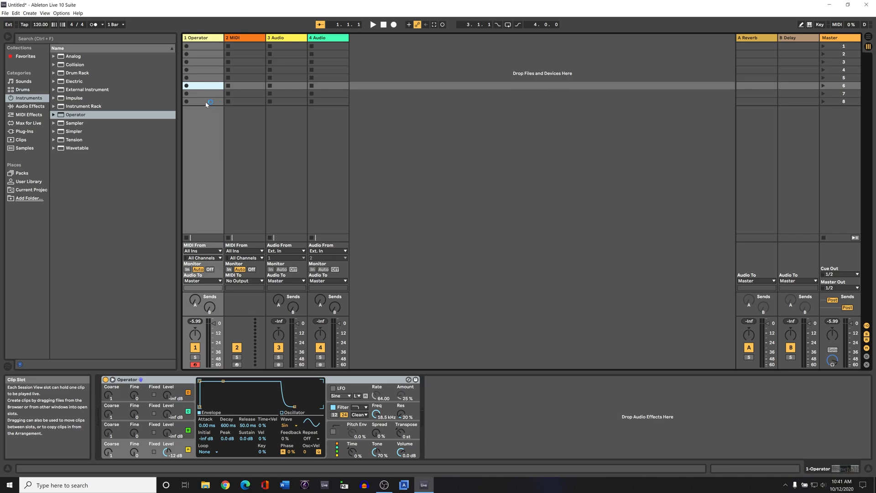
click(206, 101)
click(207, 93)
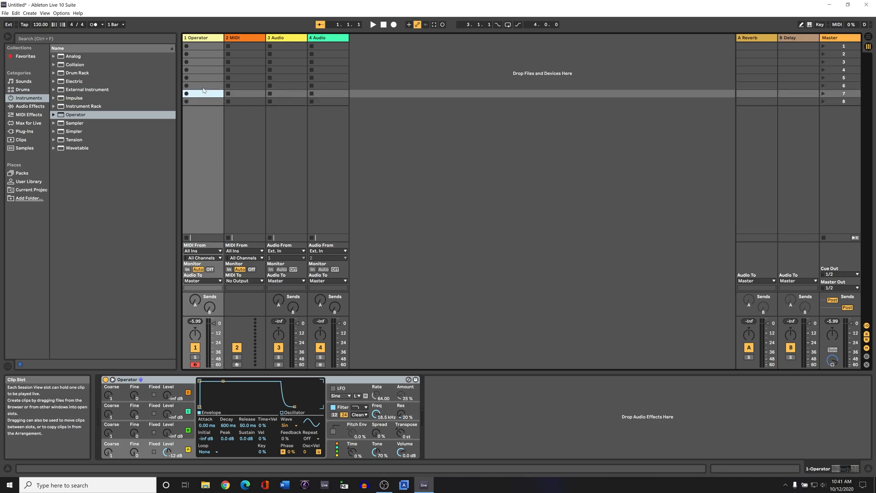
click(205, 89)
click(206, 78)
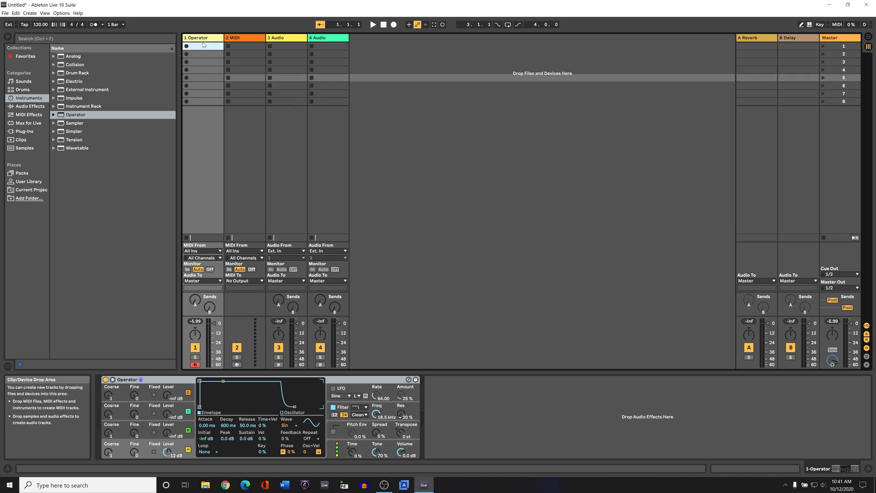
click(204, 54)
click(203, 47)
click(203, 54)
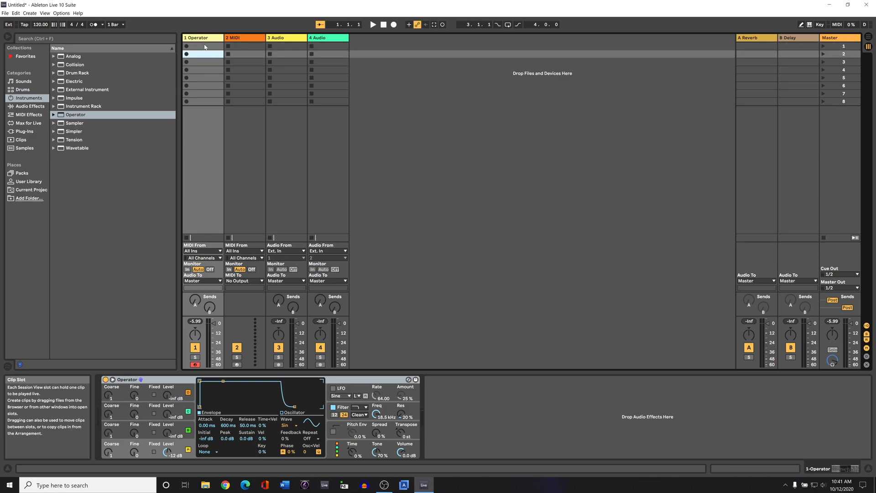
Create an empty MIDI clip in the Operator track's first clip slot and enlarge the note editor
click(204, 47)
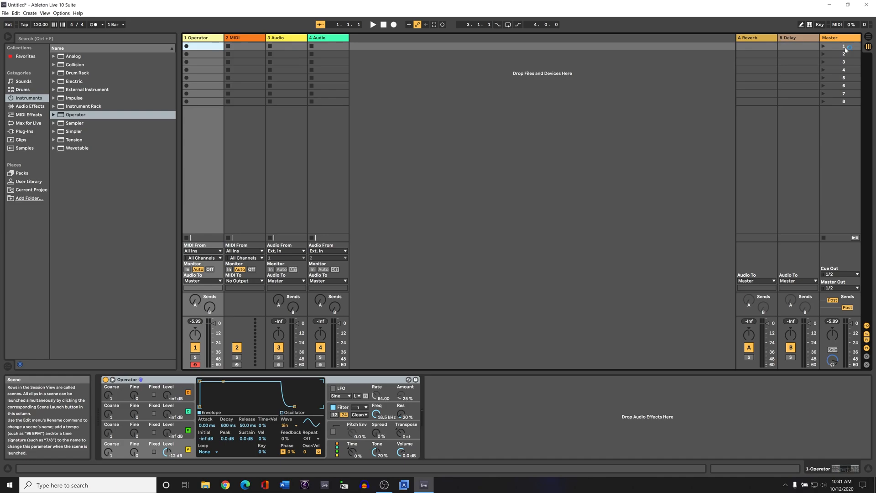
double_click(203, 47)
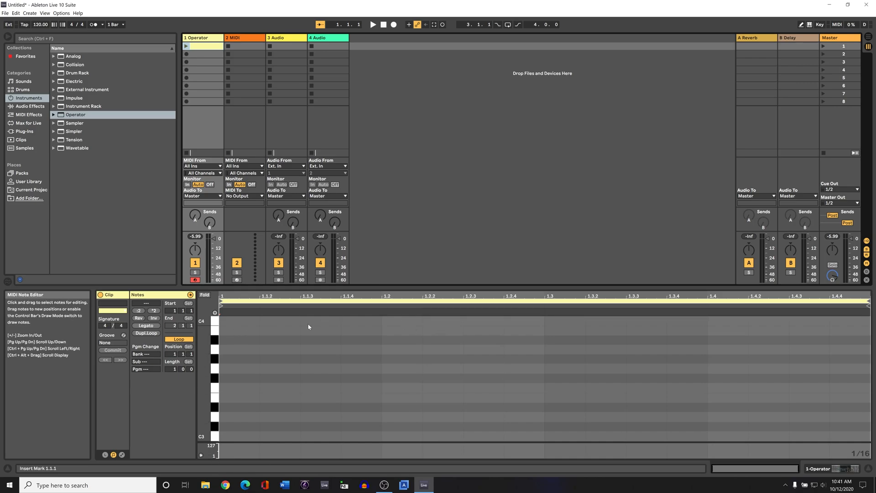
drag(457, 287, 448, 164)
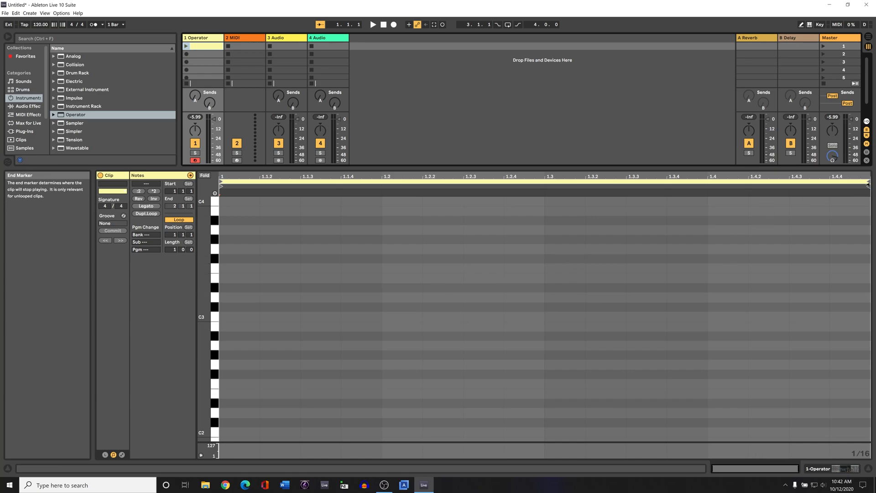
Extend the clip's loop to a length of two bars, ending at 3.1.1
drag(868, 183, 692, 185)
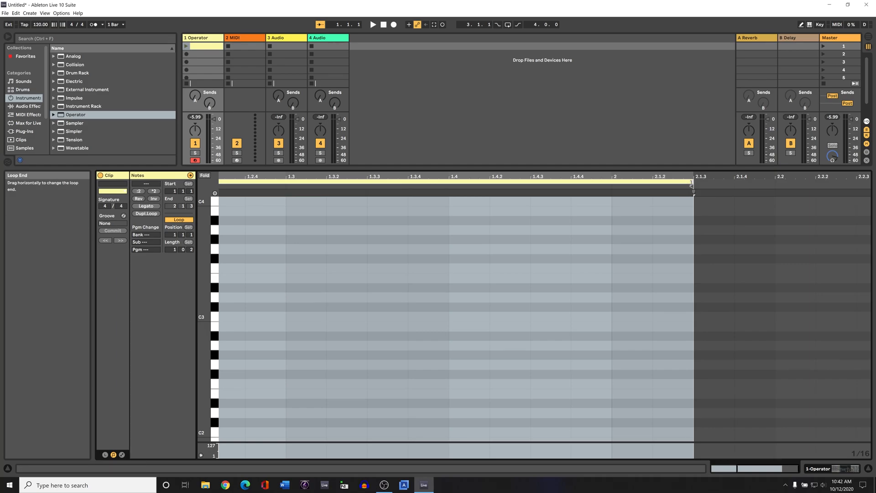
drag(719, 181, 778, 179)
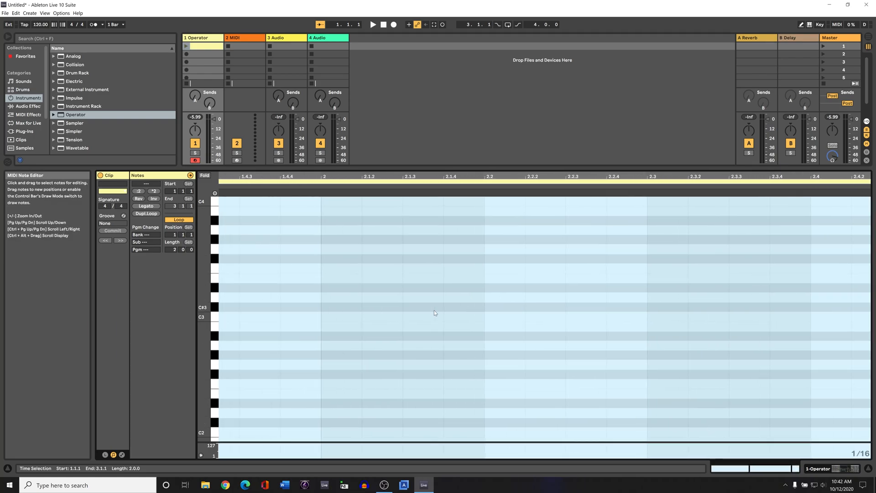
click(529, 322)
click(475, 340)
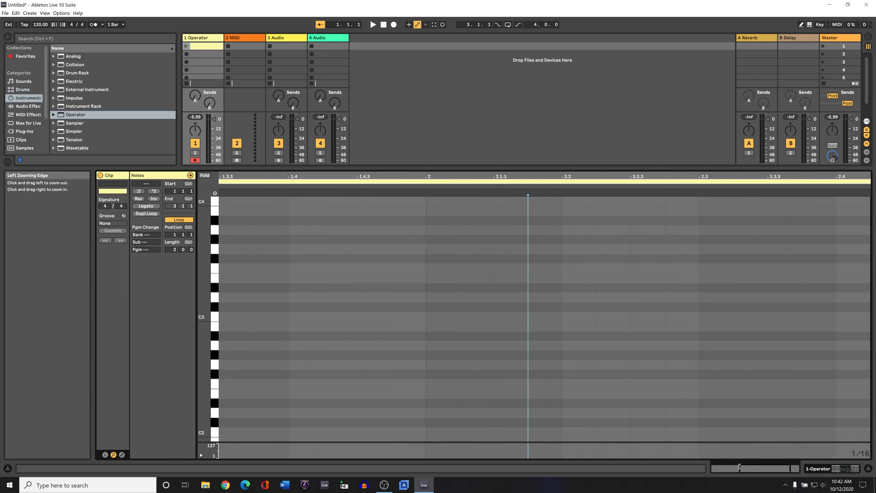
drag(749, 468, 712, 469)
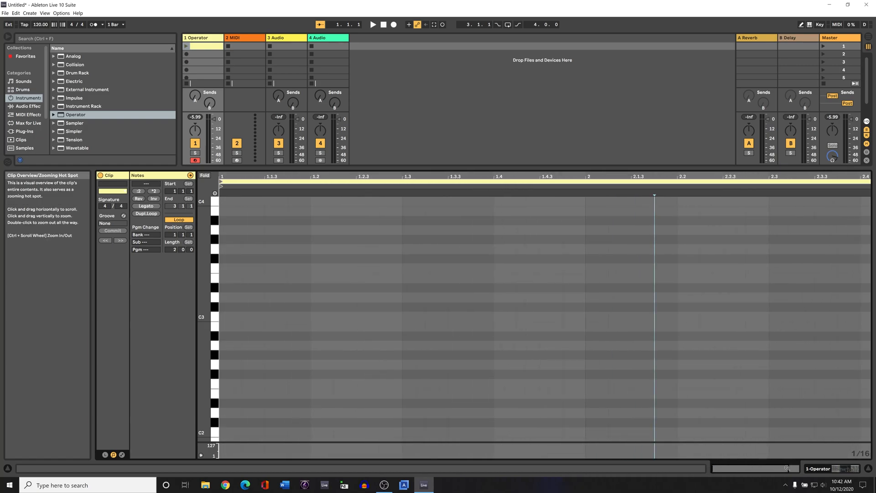
double_click(787, 469)
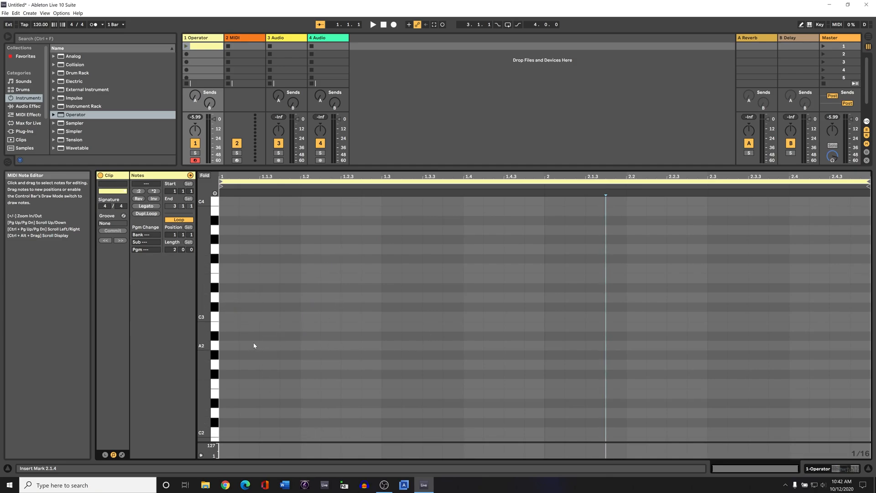
Add an A2 note from 1.1.1 to 1.3.1 and set its velocity to 90
double_click(230, 347)
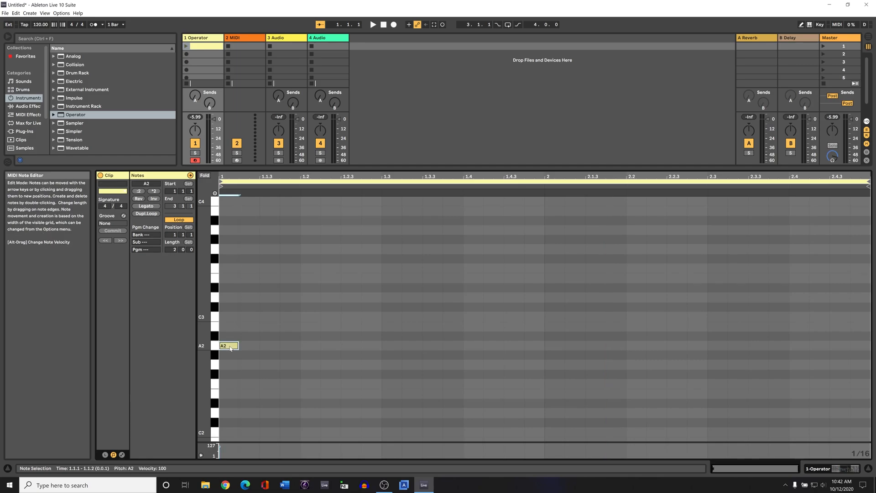
drag(238, 343, 379, 341)
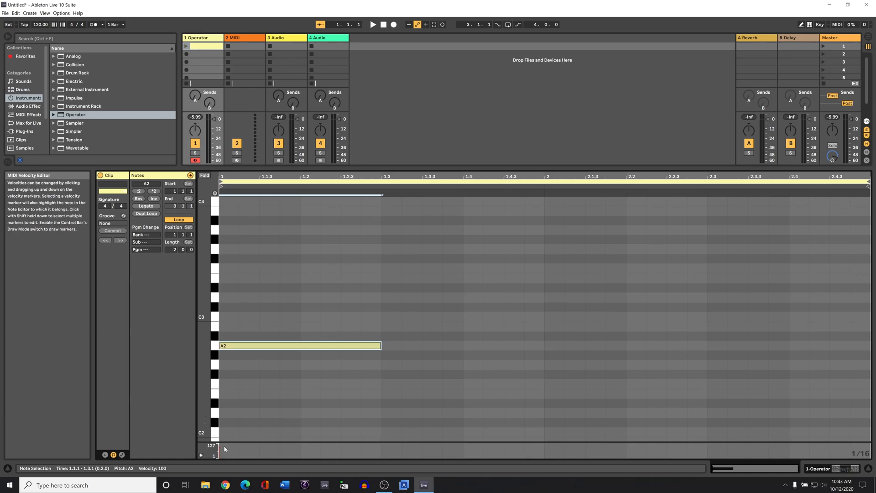
drag(221, 449, 221, 456)
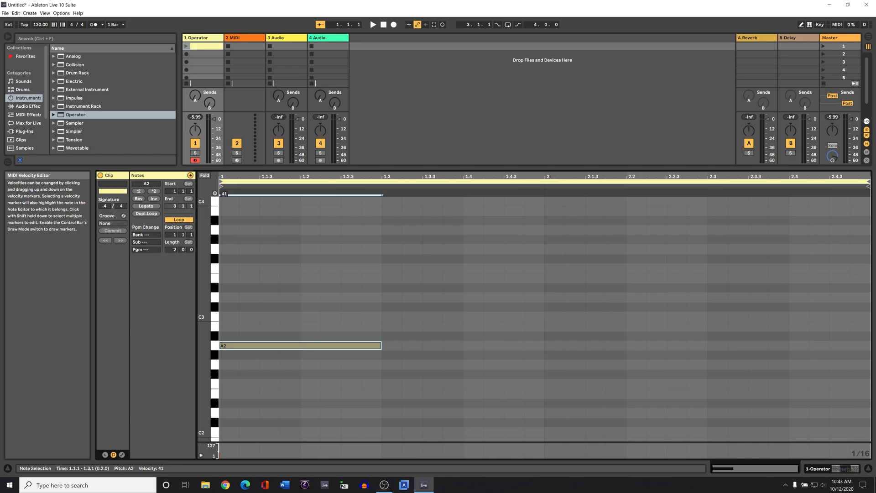
drag(249, 442, 246, 400)
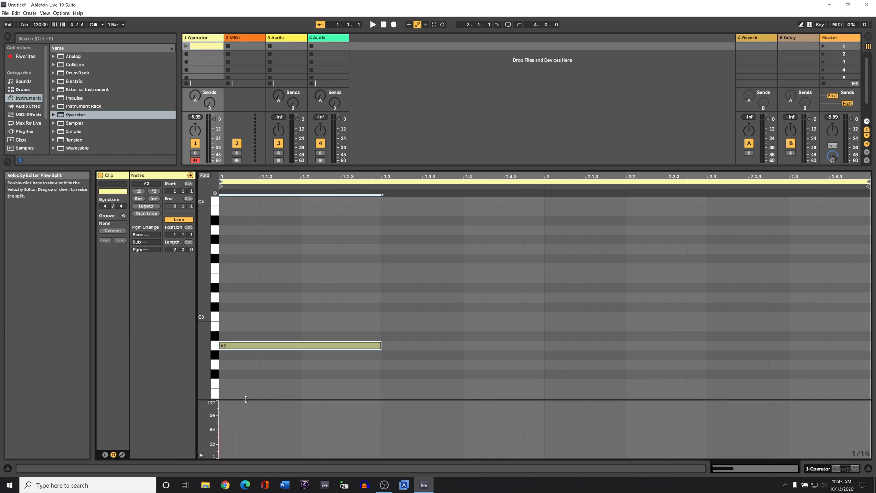
mouse_move(220, 428)
mouse_down()
mouse_move(220, 443)
mouse_move(219, 401)
mouse_move(219, 422)
mouse_move(220, 410)
mouse_move(219, 422)
mouse_move(236, 406)
mouse_move(239, 443)
mouse_up()
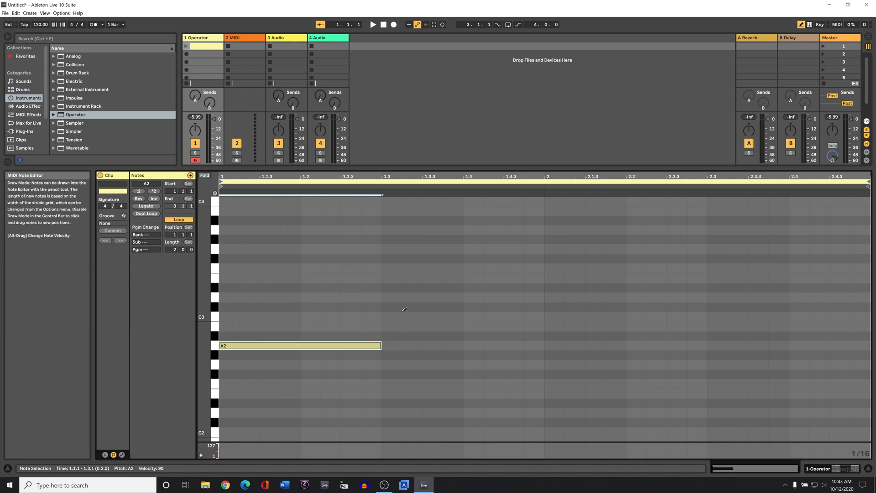
Draw three 1/16 notes in Draw Mode: D3 at 1.3.2, C3 at 1.3.3 and F3 at 1.4.1
click(422, 296)
click(431, 317)
click(478, 268)
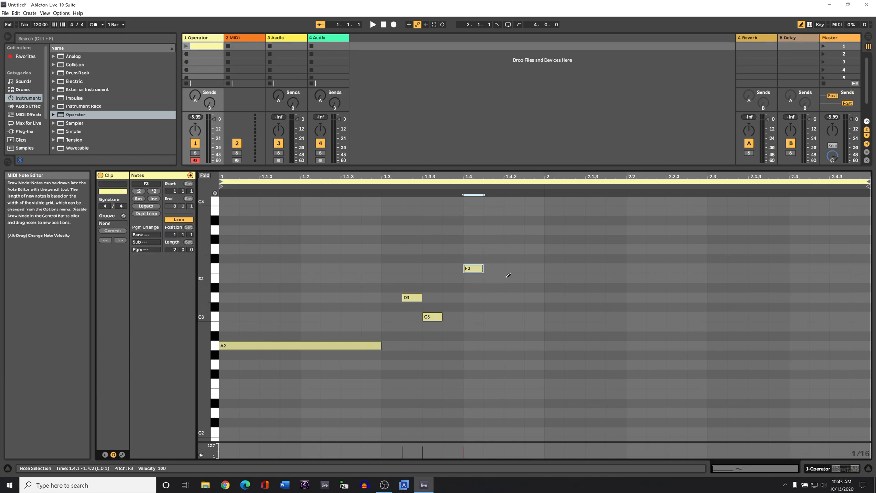
key(b)
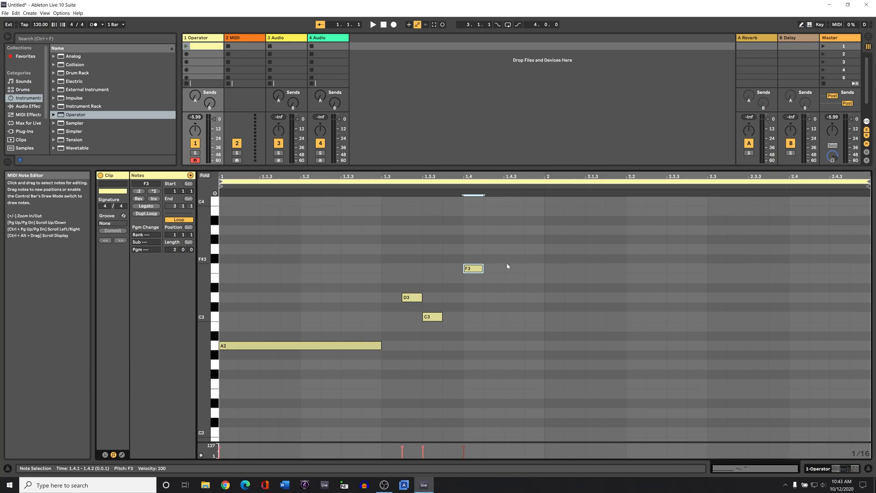
Set the note editor's fixed grid to 1/8 and delete the short D3, C3 and F3 notes
right_click(495, 269)
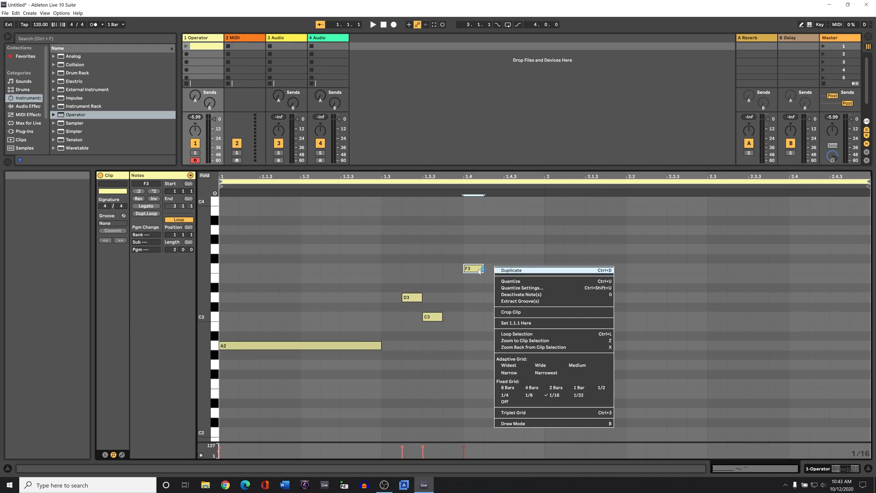
click(529, 395)
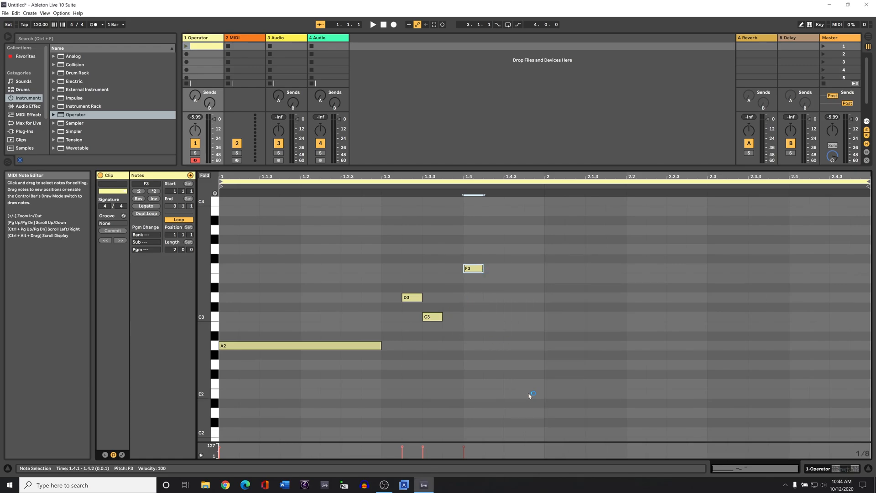
drag(408, 226, 499, 329)
key(Delete)
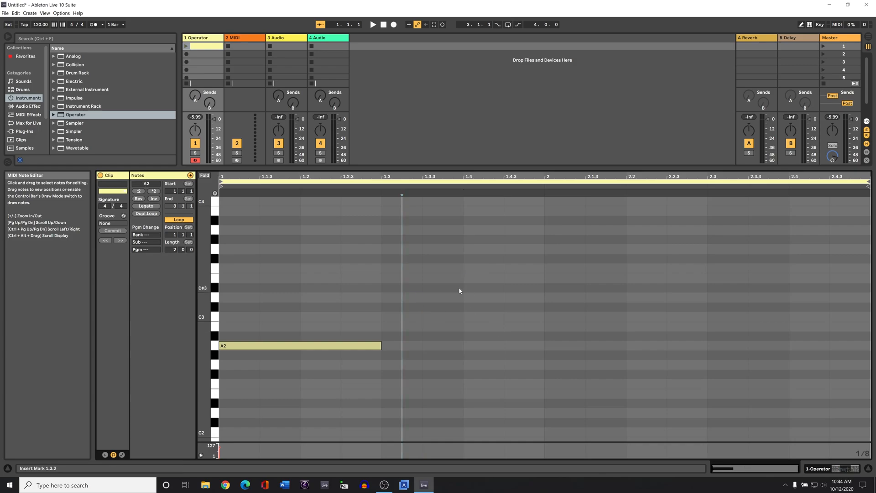
Draw two 1/8 notes in Draw Mode: D3 at 1.3.3 and C3 at 1.4.1
click(802, 25)
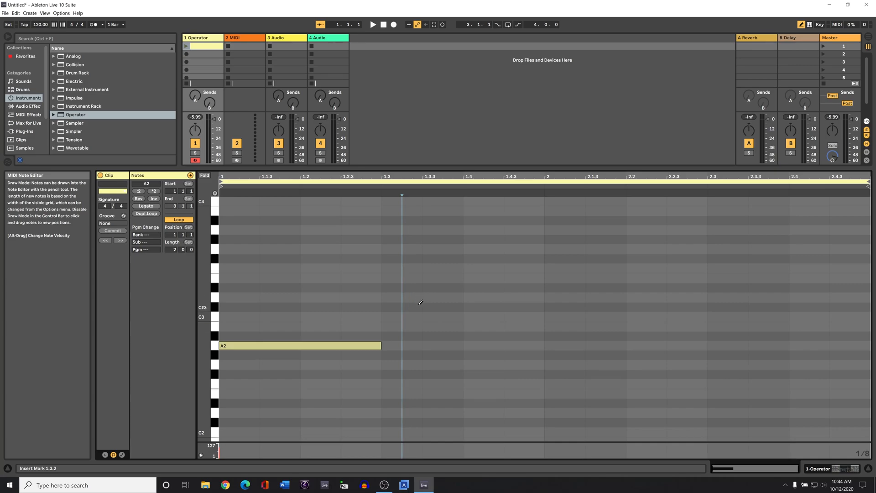
click(433, 296)
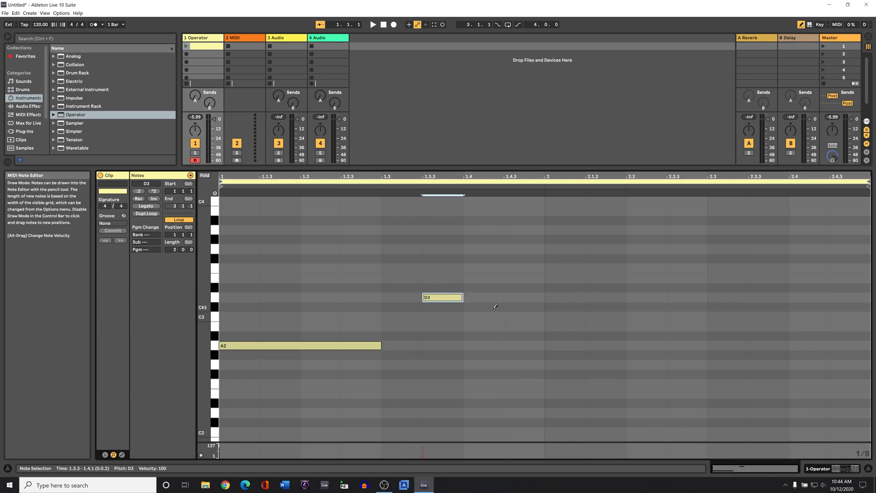
click(499, 317)
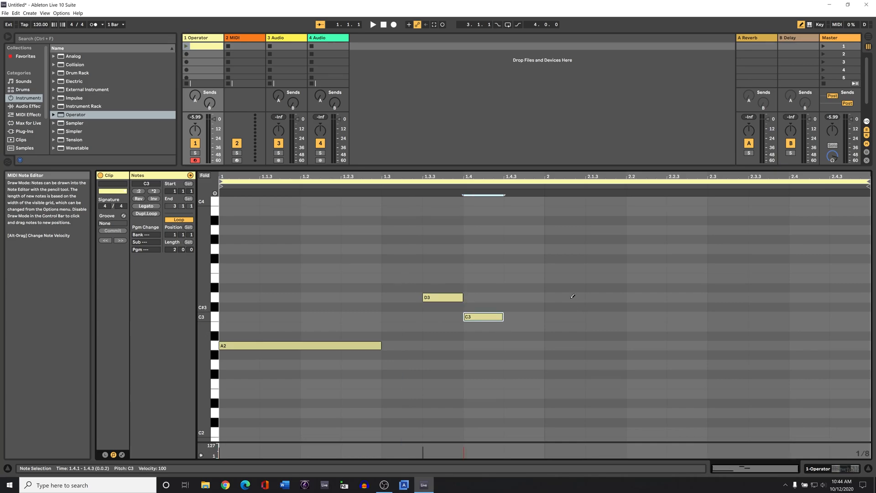
Draw two more 1/8 notes in Draw Mode: E3 at 2.1.1 and F3 at 2.1.3
click(569, 277)
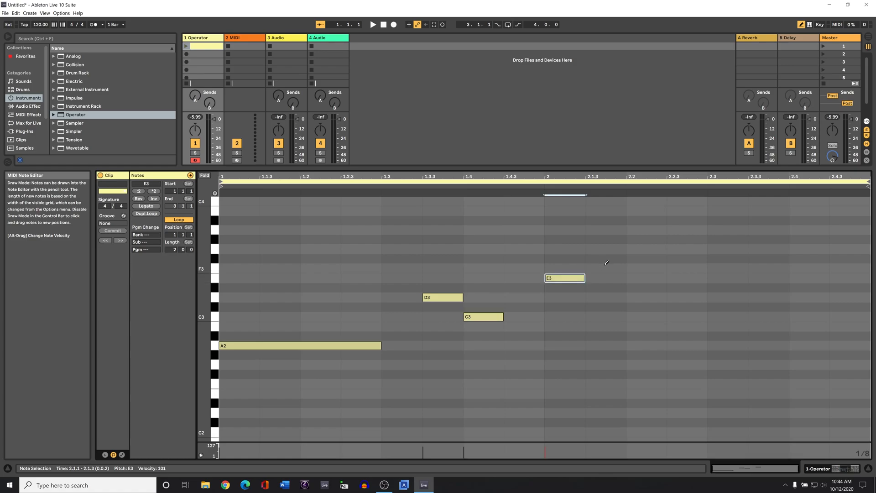
click(603, 268)
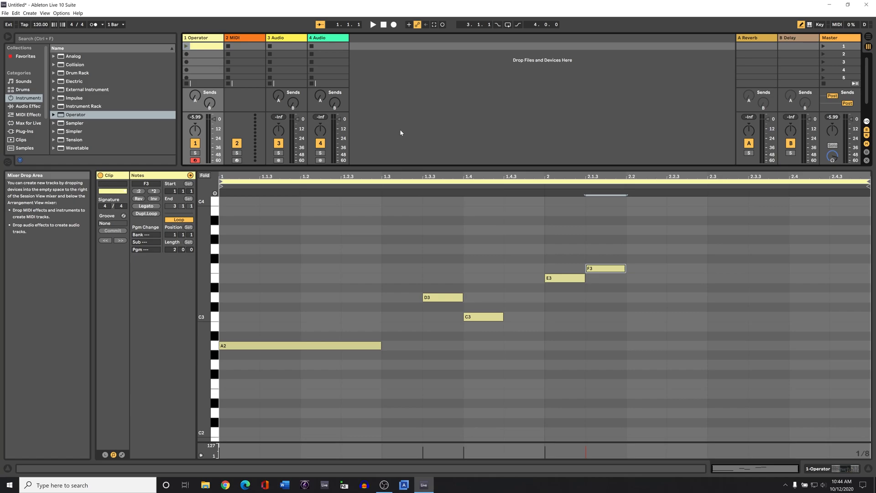
Record a new MIDI clip into the second clip slot of the Operator track and end the recording
click(200, 54)
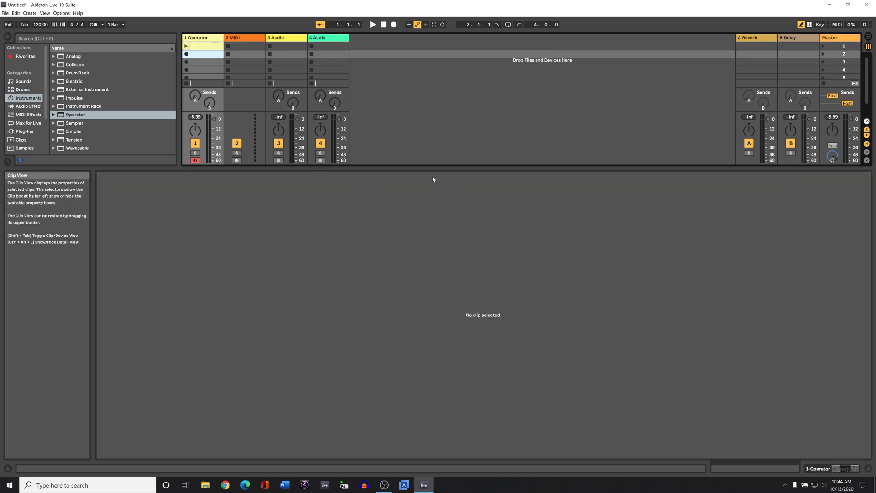
drag(431, 175, 430, 358)
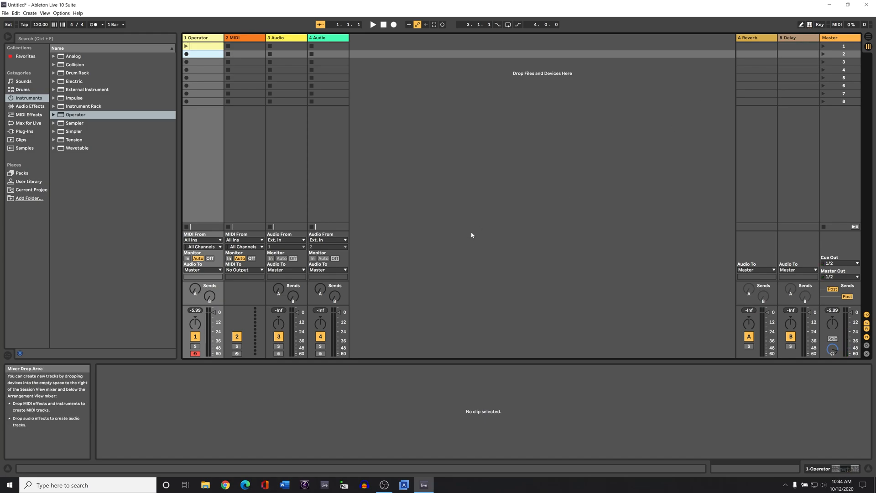
click(186, 54)
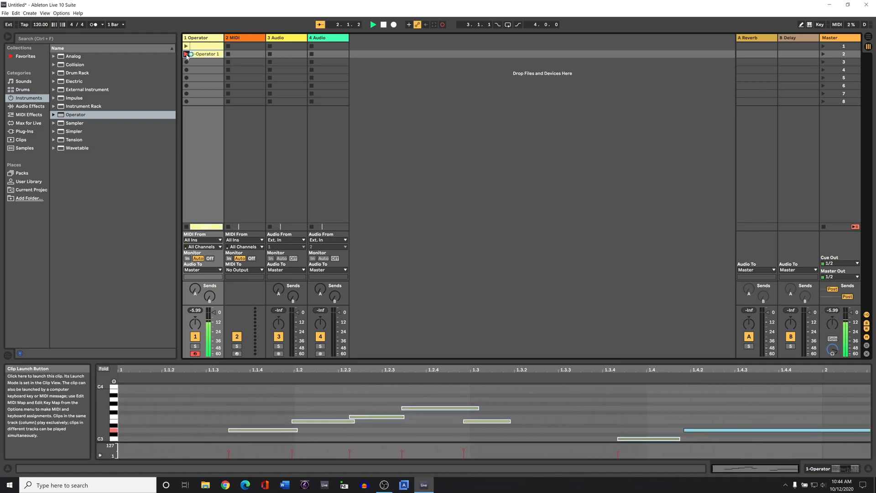
click(186, 55)
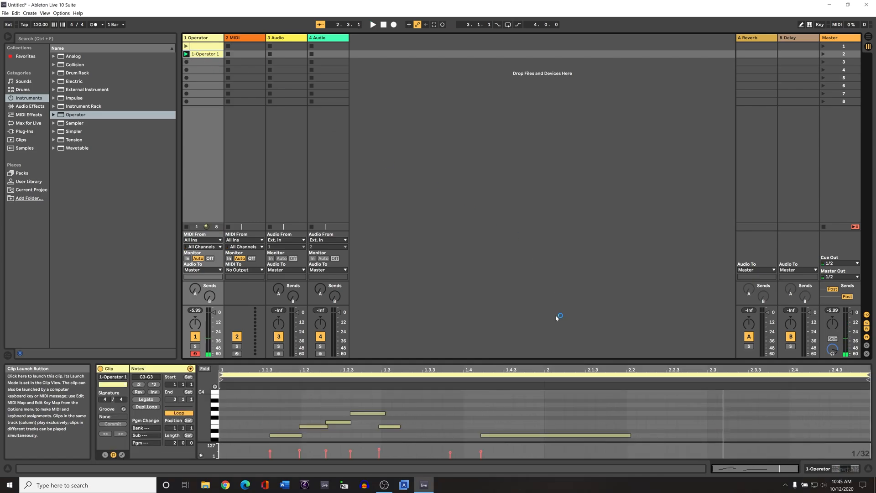
Quantize all notes of the recorded clip to 1/8, adjusting note start and end, with an amount of 80%
drag(534, 363, 531, 228)
drag(262, 255, 602, 356)
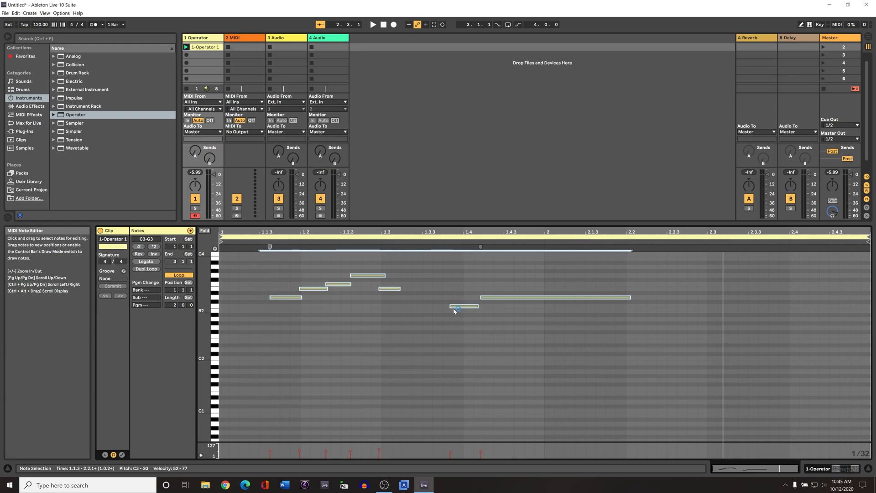
right_click(465, 305)
click(510, 328)
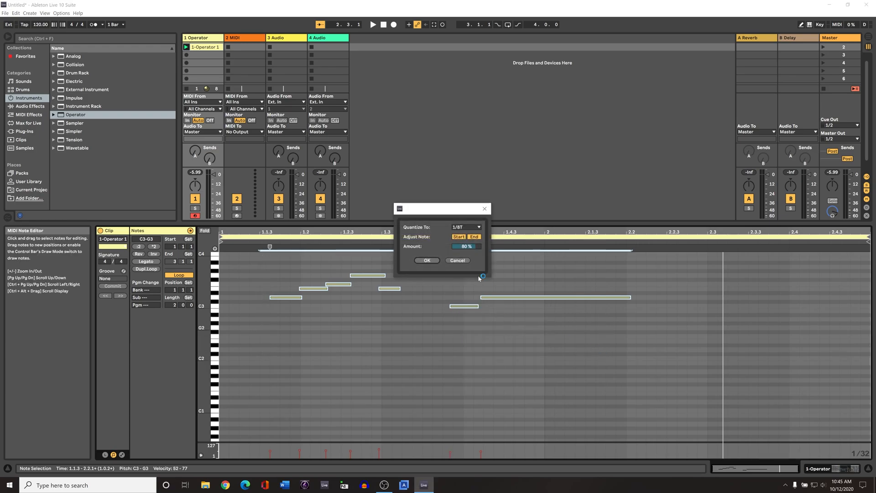
click(477, 227)
click(474, 247)
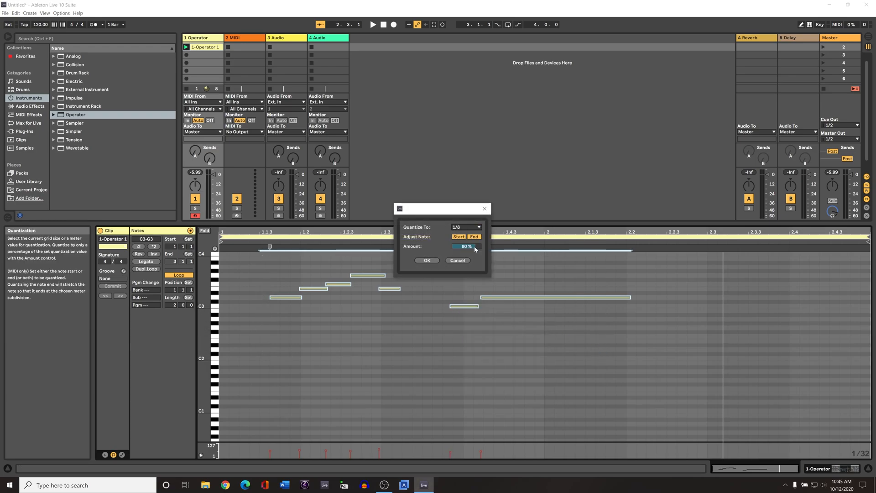
click(427, 261)
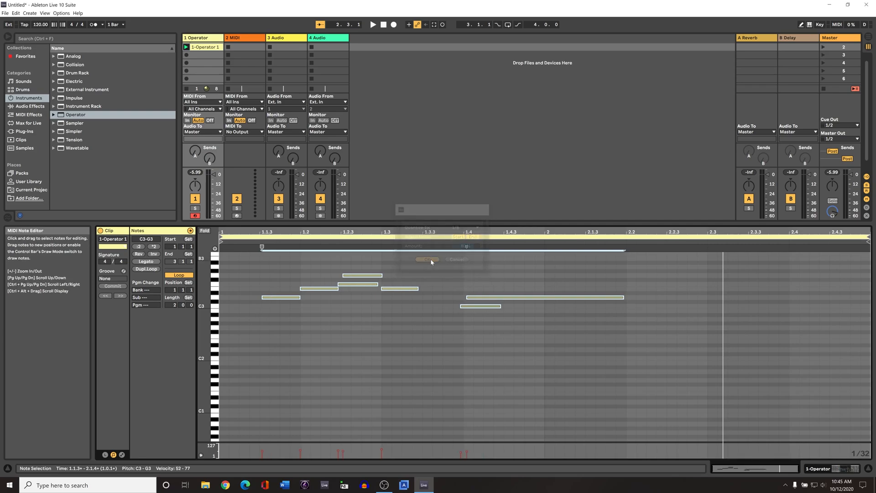
Shift three quantized notes later to remove overlaps: the long D3 to about 1.4.3, the second E3 to about 1.3.2 and the G3 to 1.3
click(526, 298)
drag(525, 299, 563, 299)
click(555, 332)
drag(395, 284, 417, 300)
drag(411, 289, 442, 289)
click(375, 277)
drag(374, 279, 411, 279)
click(430, 289)
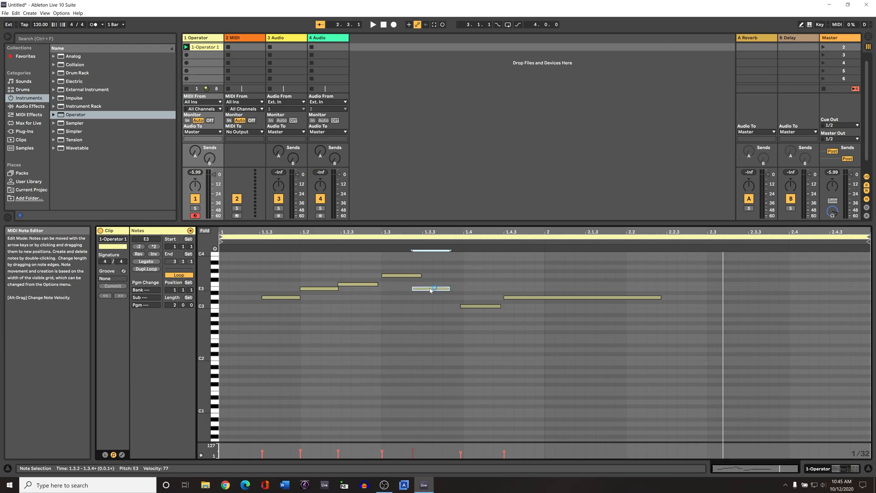
Shrink the clip view to reveal all clip slots, reset the stopped transport to the start and select the recorded clip
drag(268, 352, 644, 280)
drag(310, 223, 313, 373)
click(464, 215)
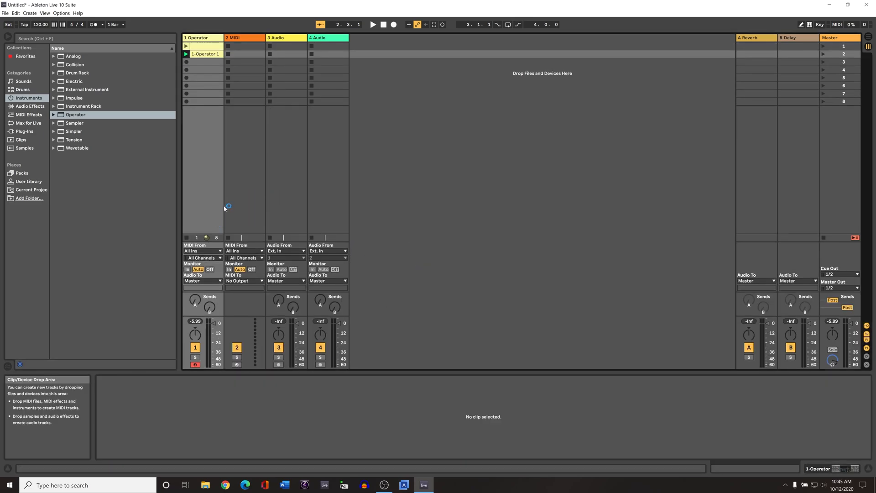
click(384, 25)
click(194, 54)
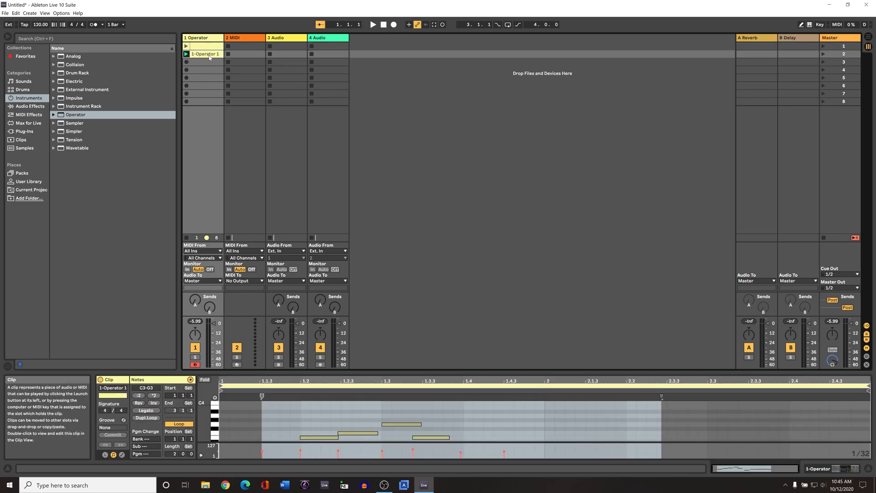
Show the Operator track's instrument device in place of the clip view
click(210, 70)
click(209, 79)
click(209, 86)
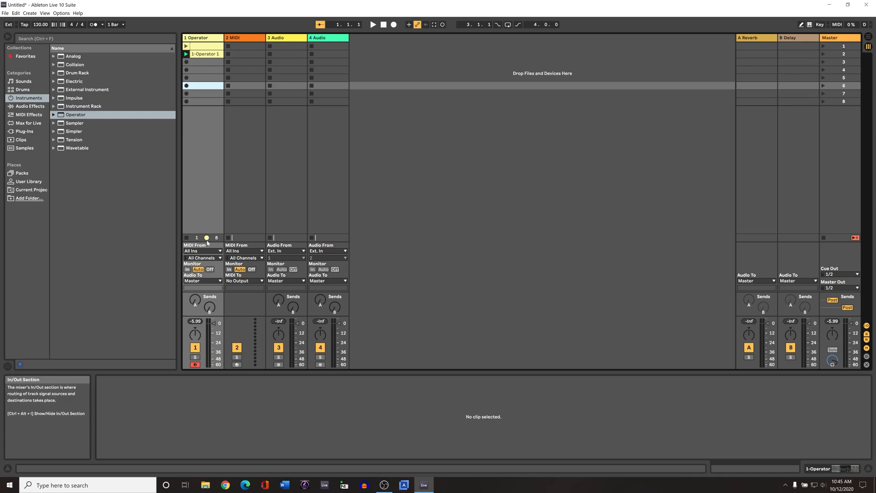
click(202, 38)
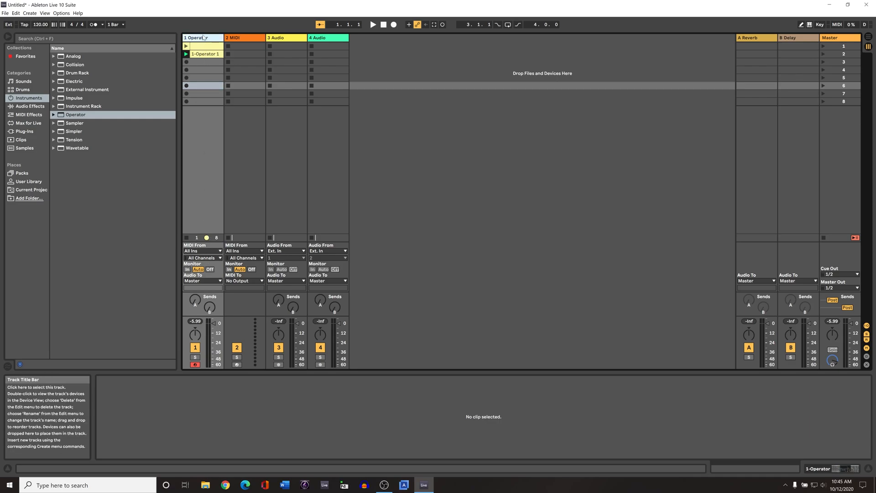
double_click(202, 39)
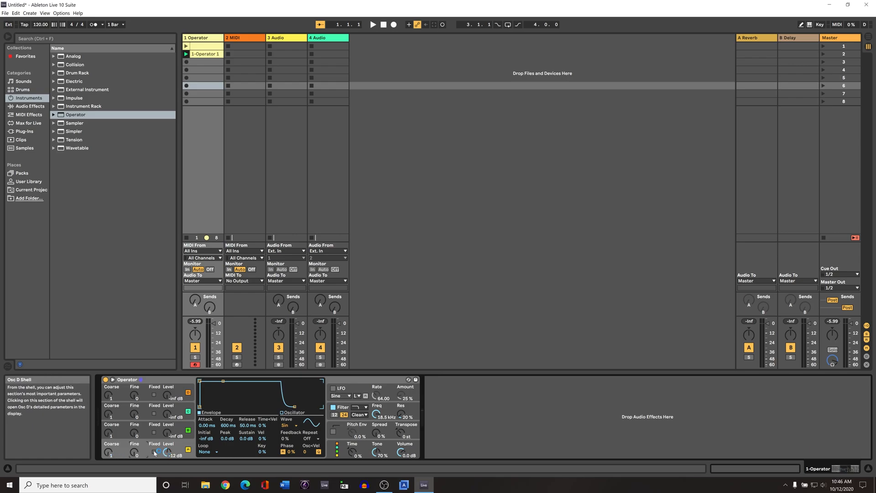
Try fixed frequency mode on oscillator A with the multiplier at 1, and switch the mode back off
click(154, 451)
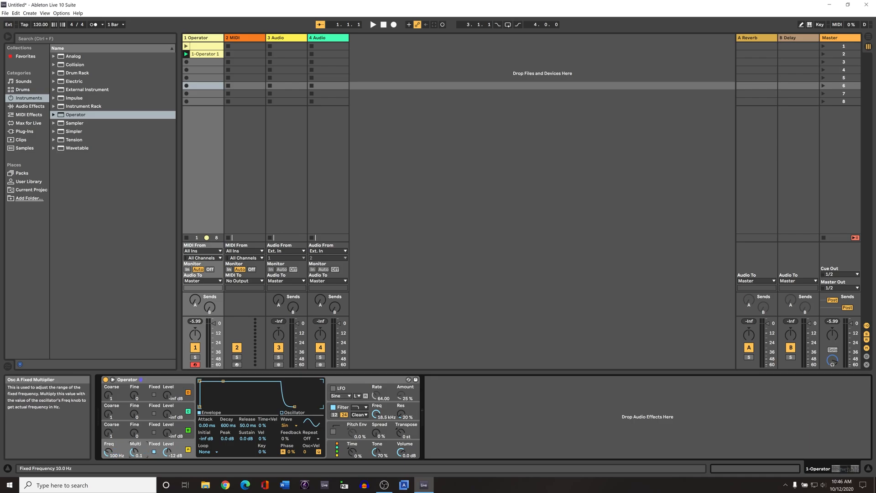
drag(134, 452, 134, 445)
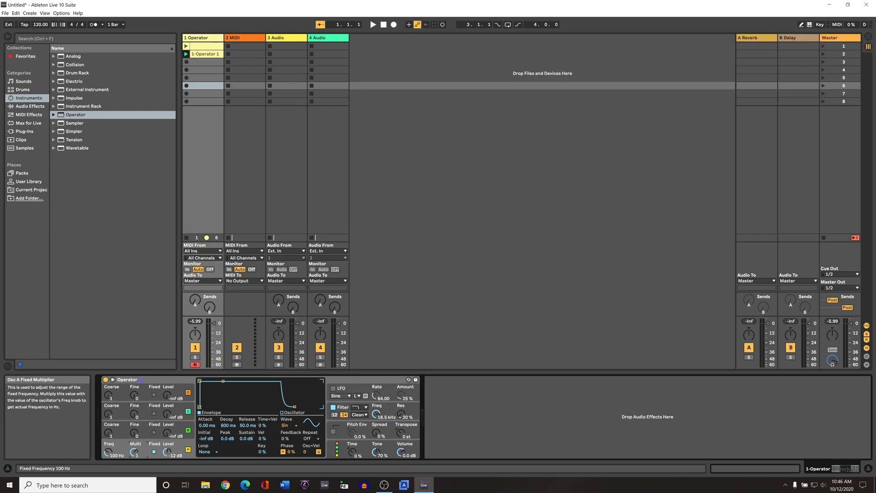
click(154, 452)
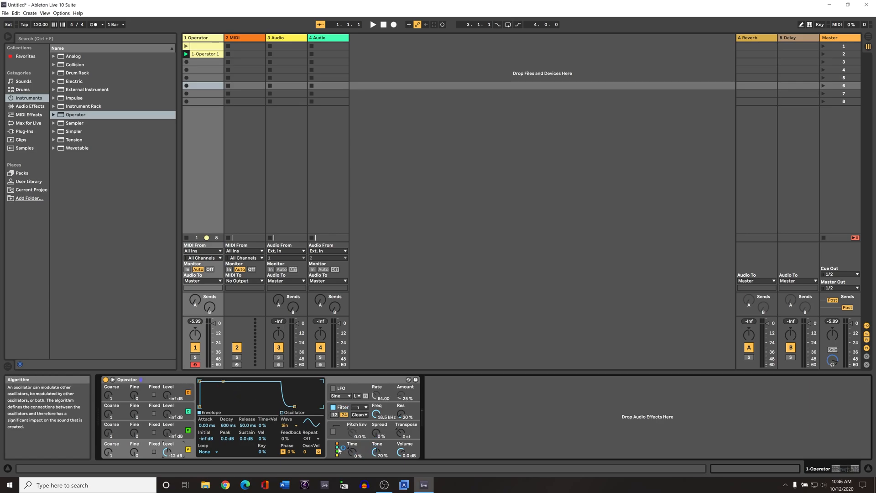
Open Operator's algorithm display, try two alternative routings and return to the vertical four-oscillator stack
click(333, 451)
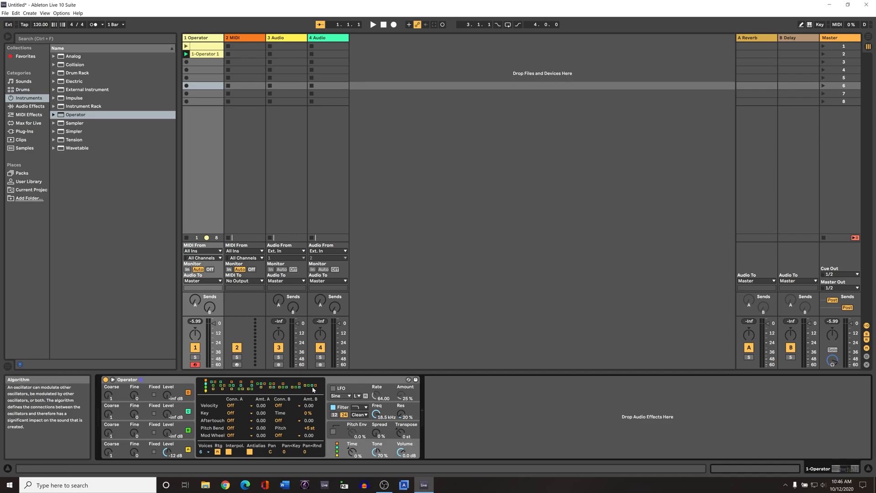
click(213, 390)
click(233, 391)
click(206, 386)
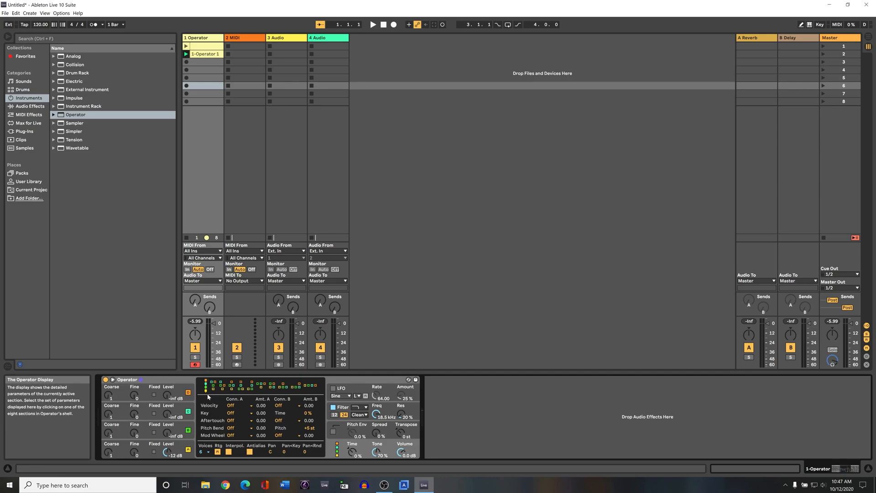
Try several branched, paired and fully parallel oscillator algorithms, and restore the vertical stack
click(214, 388)
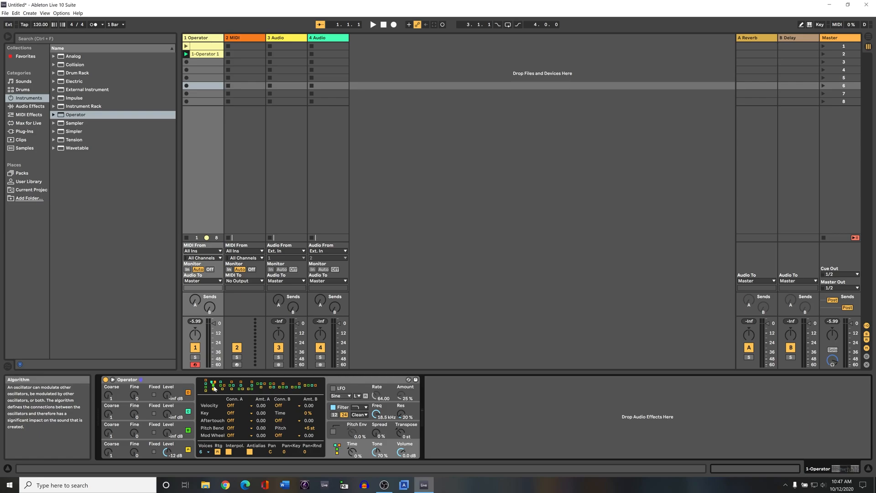
click(223, 389)
click(233, 389)
click(243, 389)
click(253, 390)
click(312, 389)
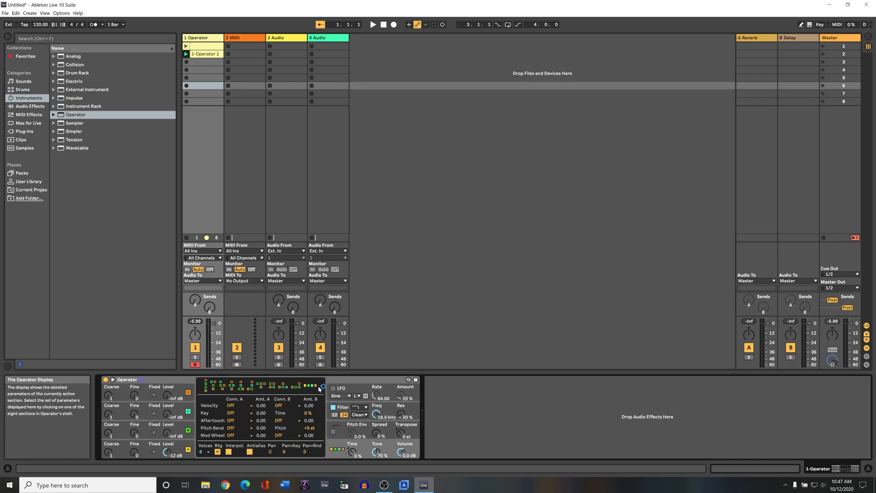
click(296, 388)
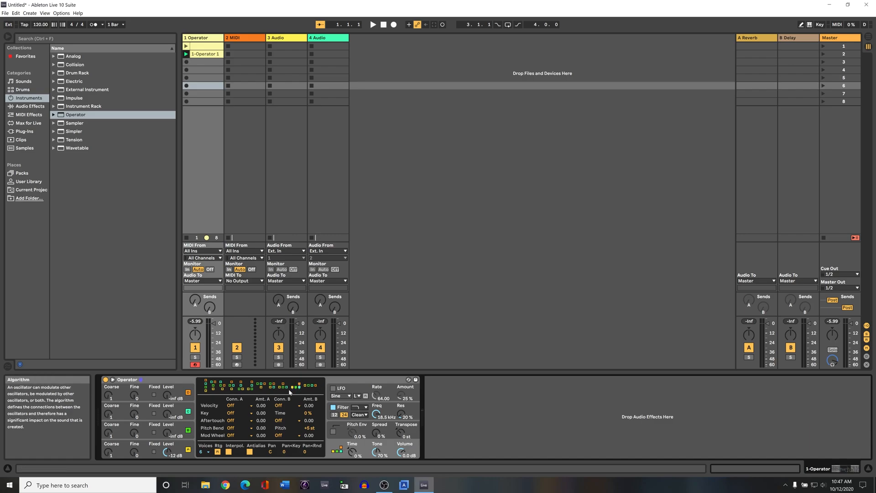
click(283, 386)
click(273, 387)
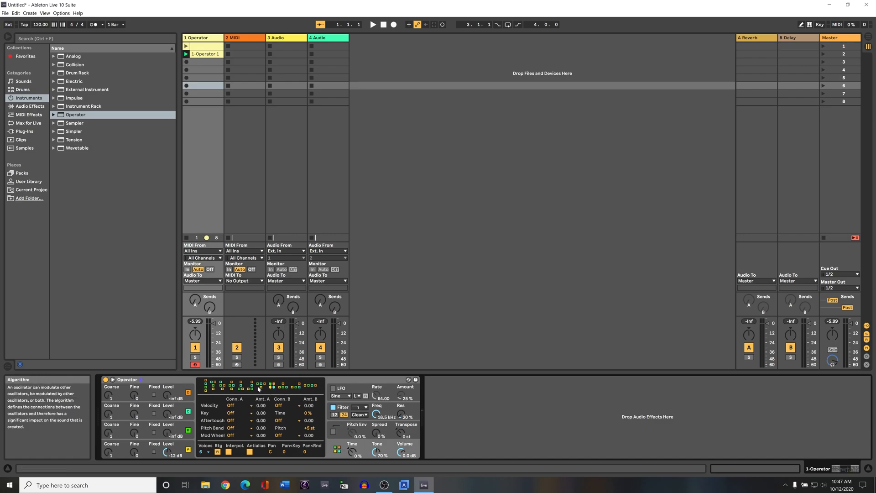
click(207, 389)
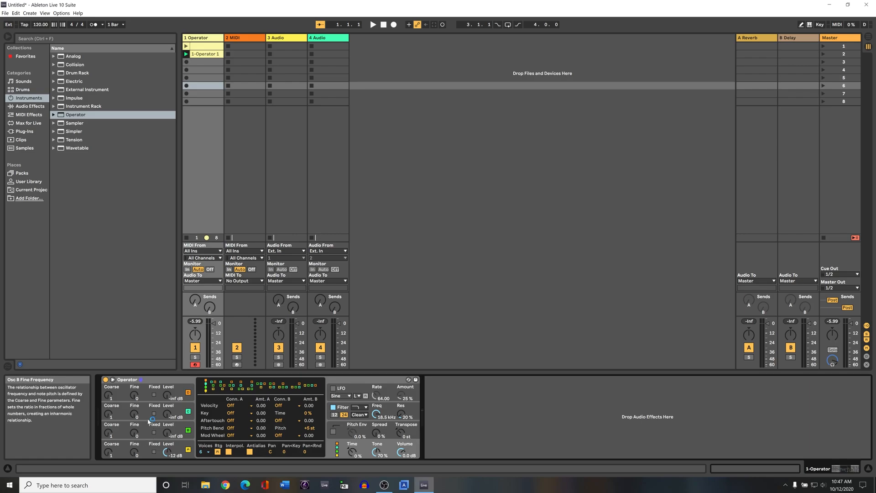
Step through the algorithms in order up to the fully parallel one, and reselect the vertical stack
click(213, 387)
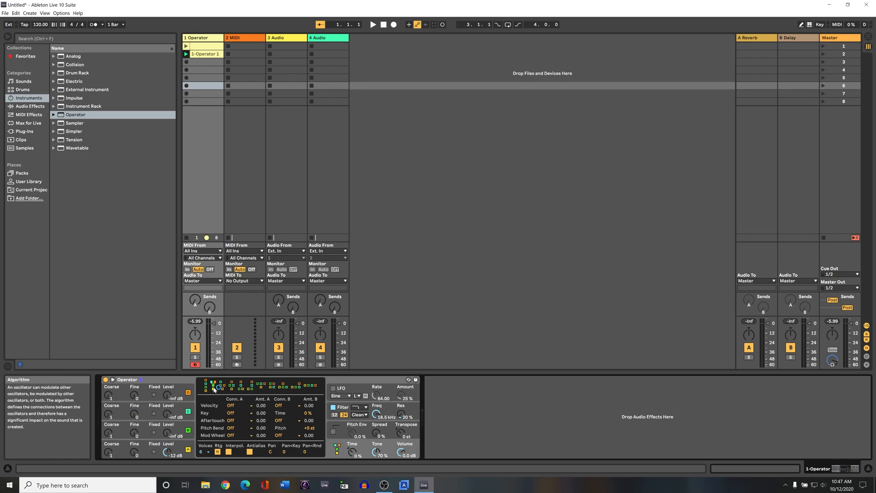
click(233, 386)
click(243, 388)
click(251, 388)
click(262, 387)
click(274, 387)
click(285, 387)
click(296, 388)
click(312, 386)
click(206, 386)
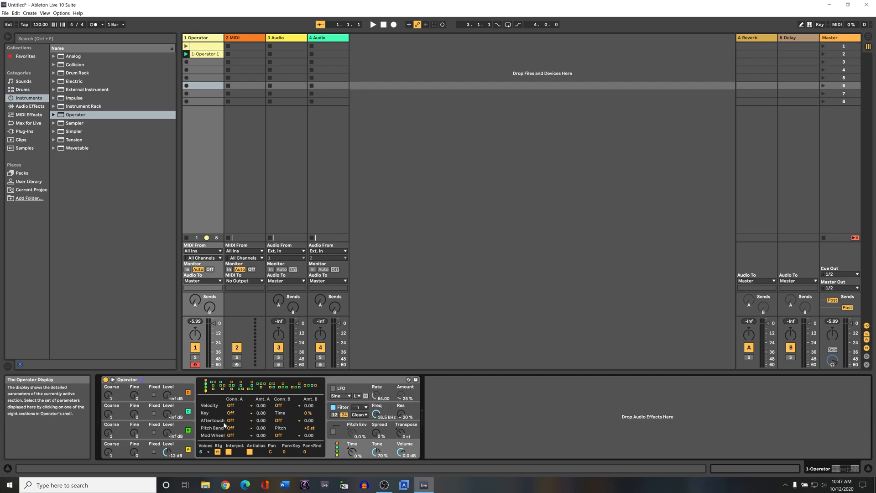
Examine the modulation destinations offered for Velocity and Key under connection A, leaving both set to Off
click(242, 404)
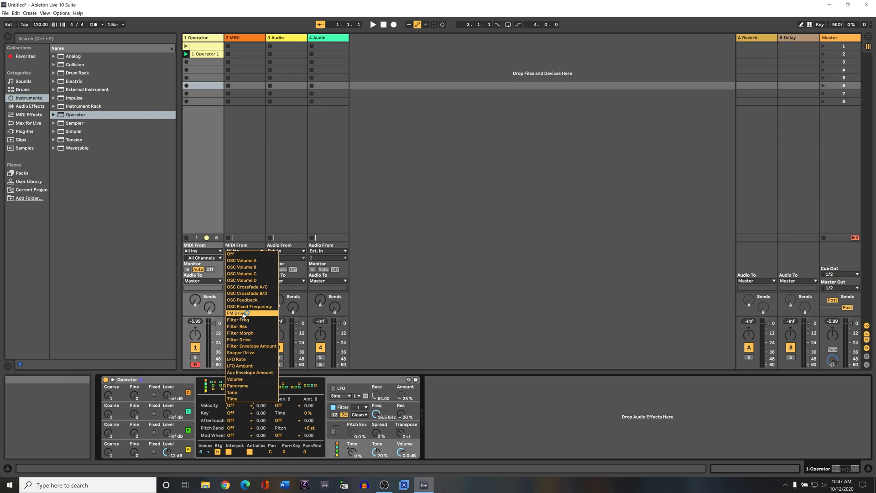
click(244, 406)
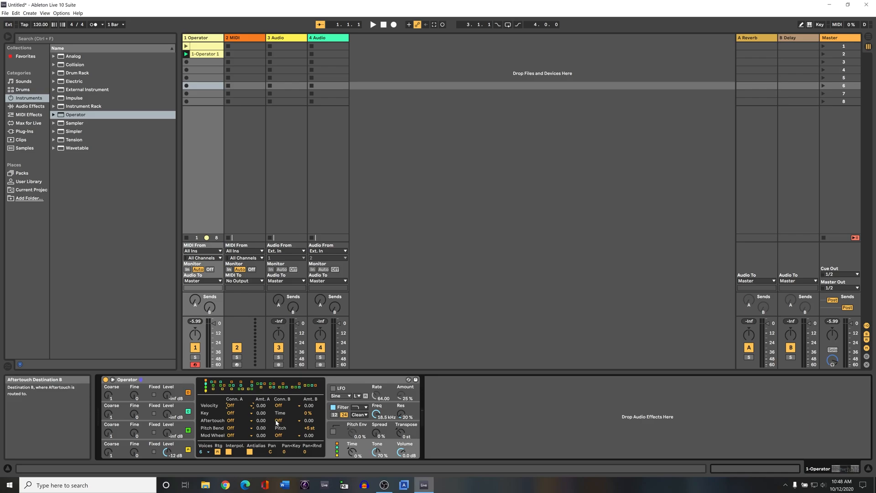
click(245, 413)
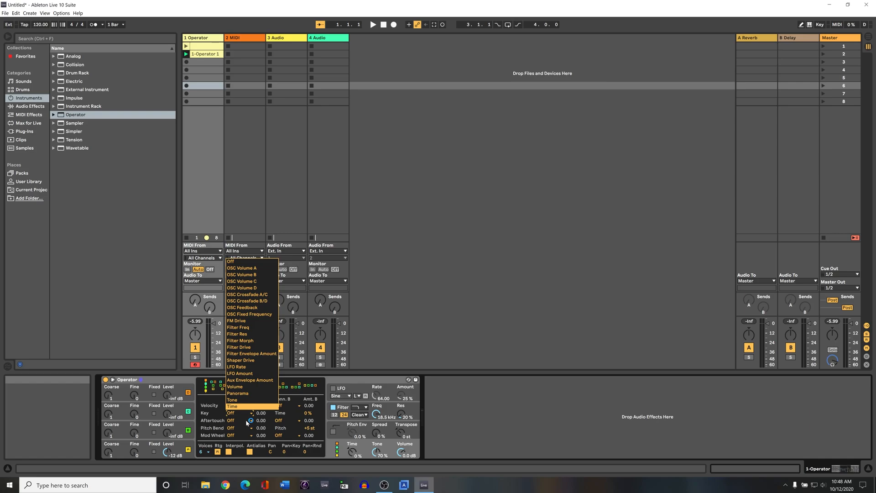
click(212, 412)
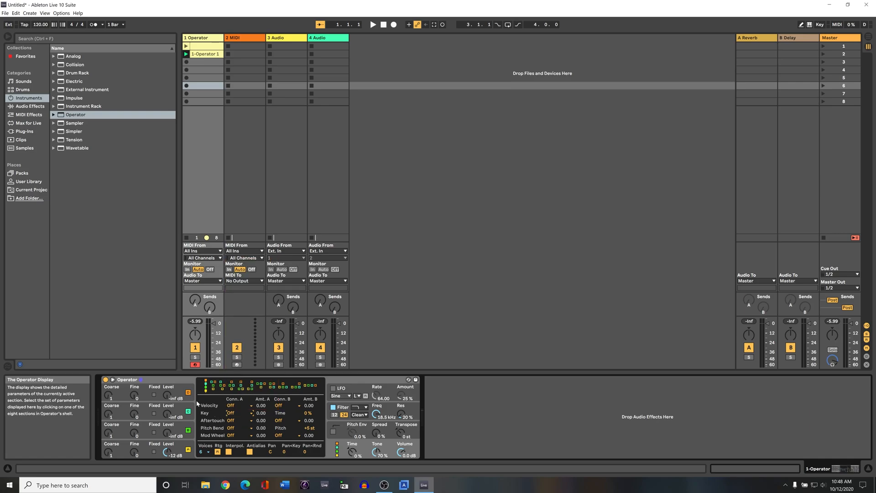
Shape oscillator D's envelope with an attack of about 4.11 ms, a decay of about 45.9 ms and a sustain of about -36 dB
click(169, 395)
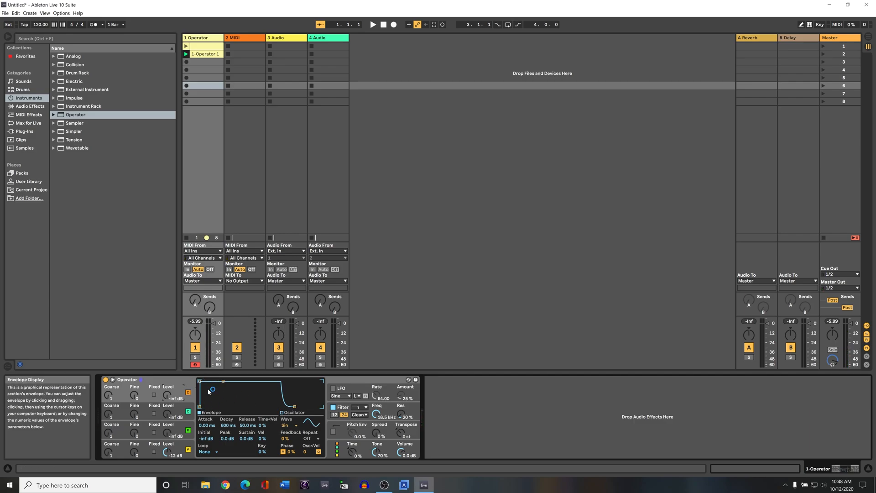
drag(204, 387, 212, 384)
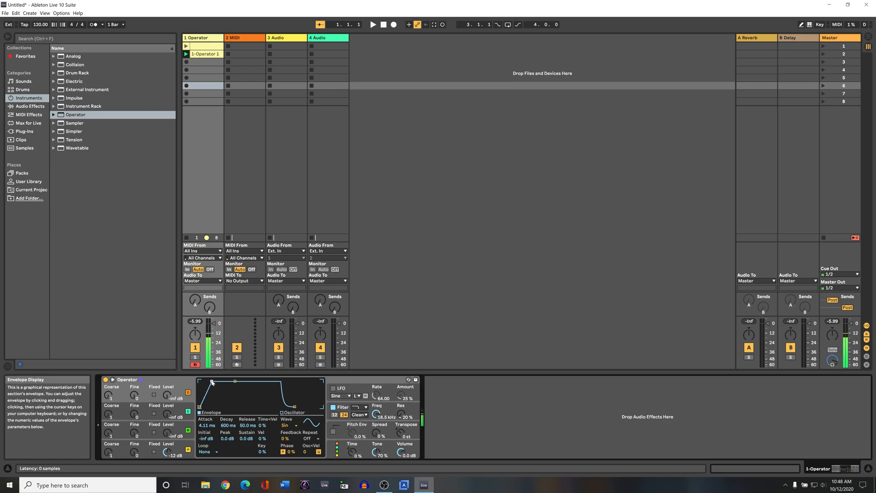
drag(235, 381, 226, 401)
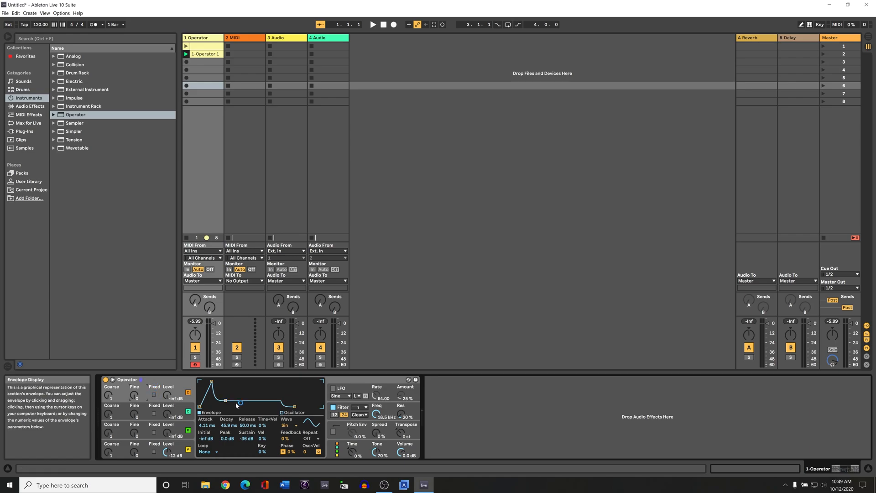
Turn off oscillators B, C and D, and display oscillator A's settings
click(147, 451)
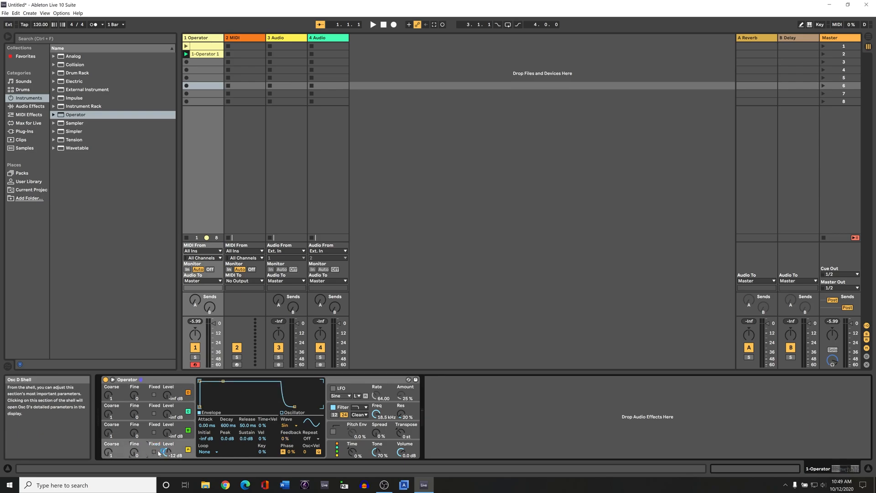
click(188, 431)
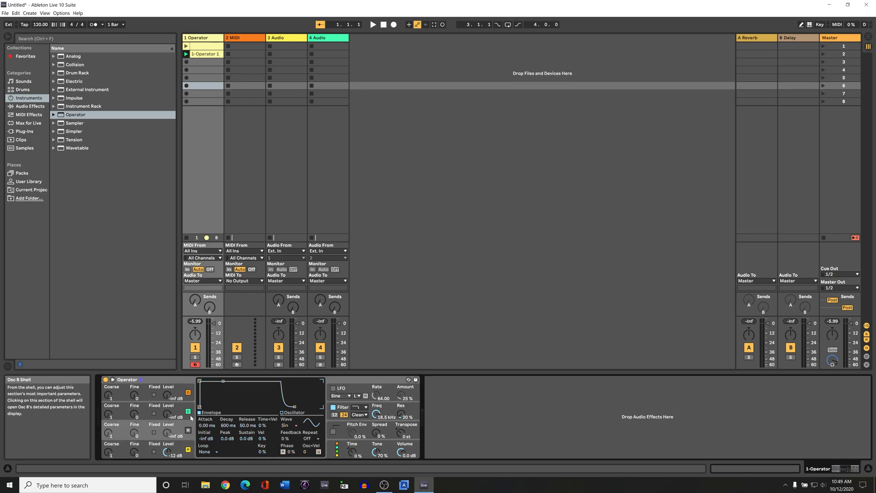
click(188, 412)
click(188, 394)
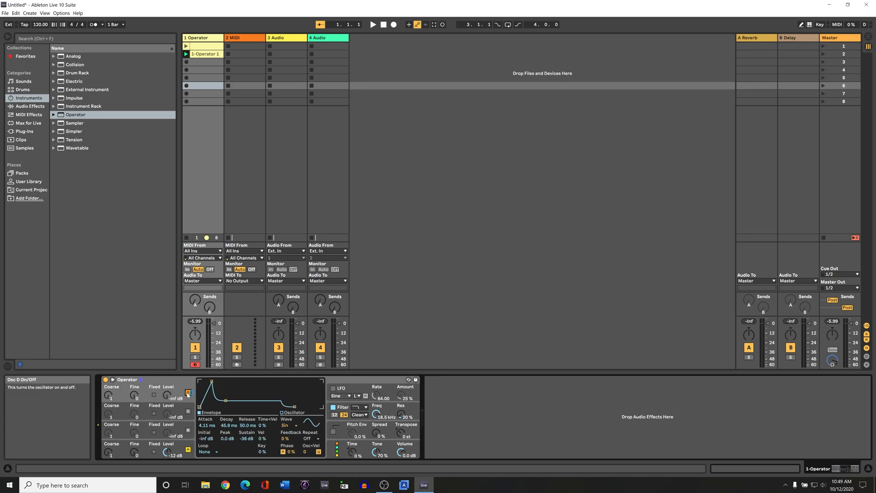
click(157, 448)
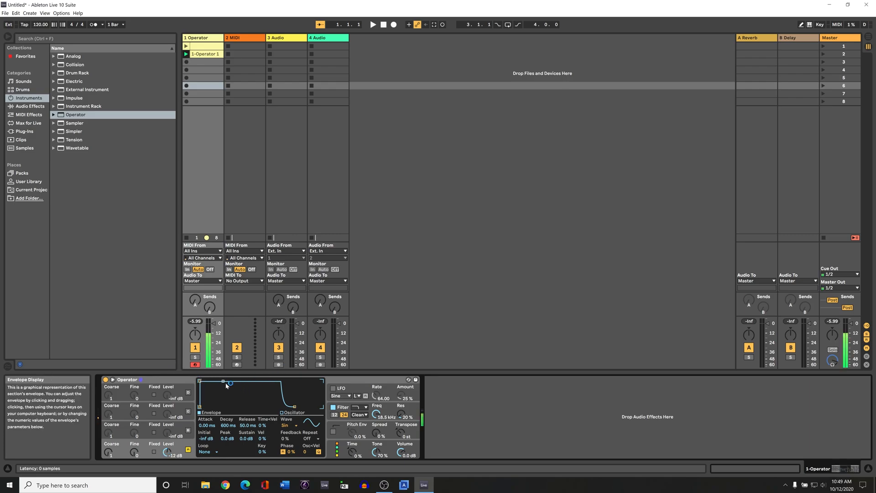
Shape oscillator A's envelope with a 60 ms attack, 250 ms decay, sustain of about -18 dB and 175 ms release
mouse_move(224, 382)
mouse_down()
mouse_move(224, 394)
mouse_move(201, 382)
mouse_move(230, 382)
mouse_up()
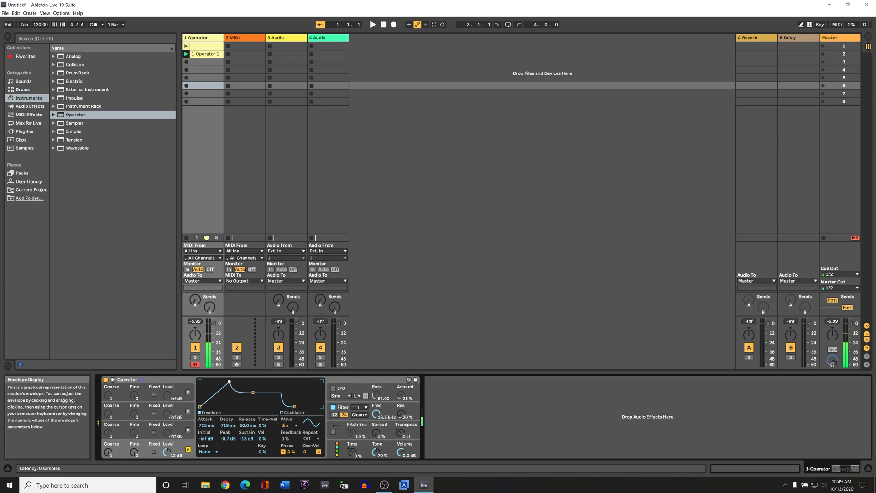
mouse_move(229, 381)
mouse_down()
mouse_move(201, 381)
mouse_move(232, 381)
mouse_move(208, 380)
mouse_move(220, 381)
mouse_up()
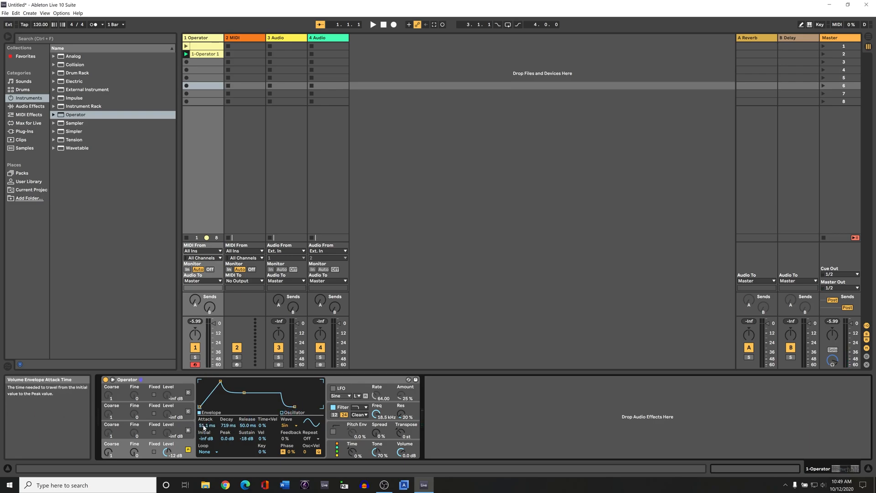
drag(201, 426, 201, 423)
text(250)
key(Return)
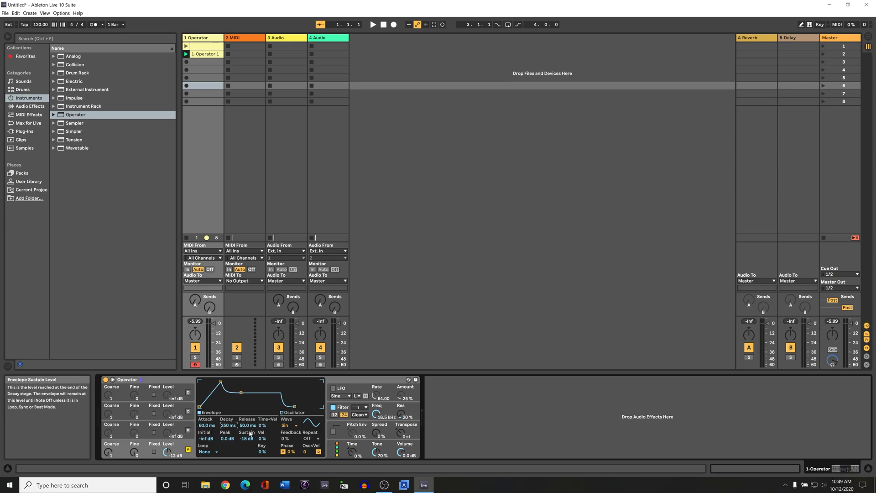
click(252, 426)
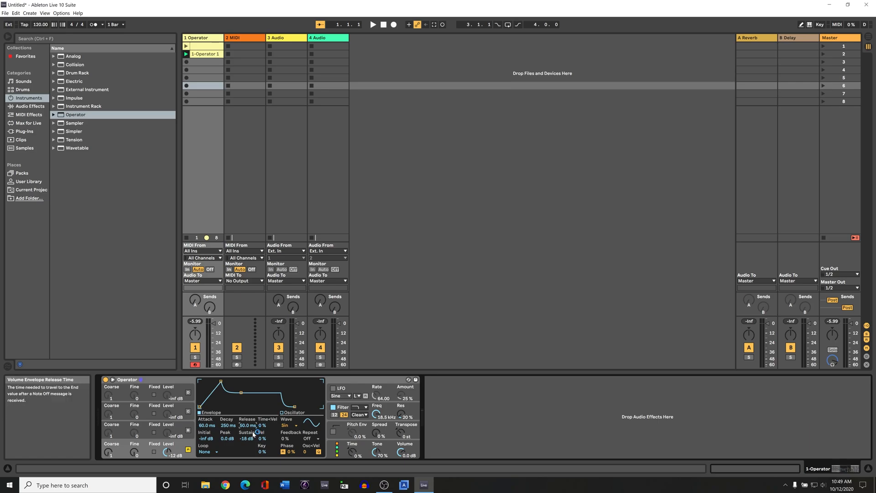
text(17)
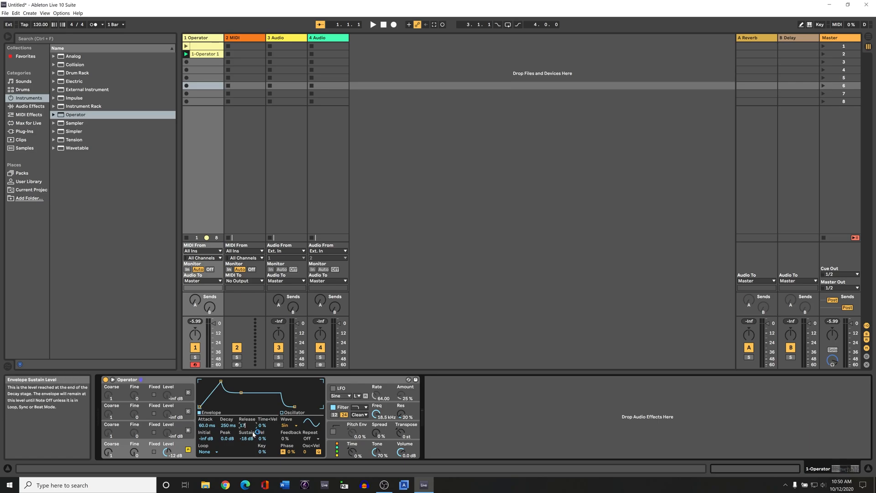
text(5)
key(Return)
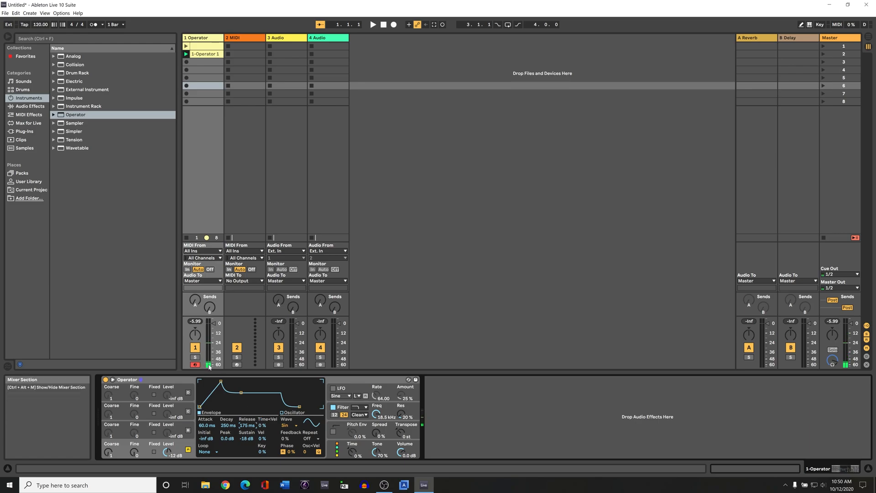
Try the Loop mode on oscillator A's envelope, and set the mode back to None
click(210, 454)
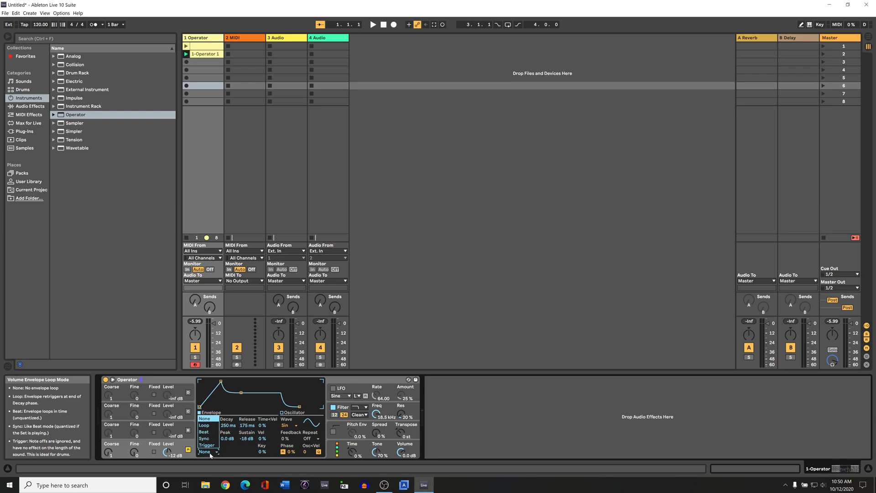
click(211, 426)
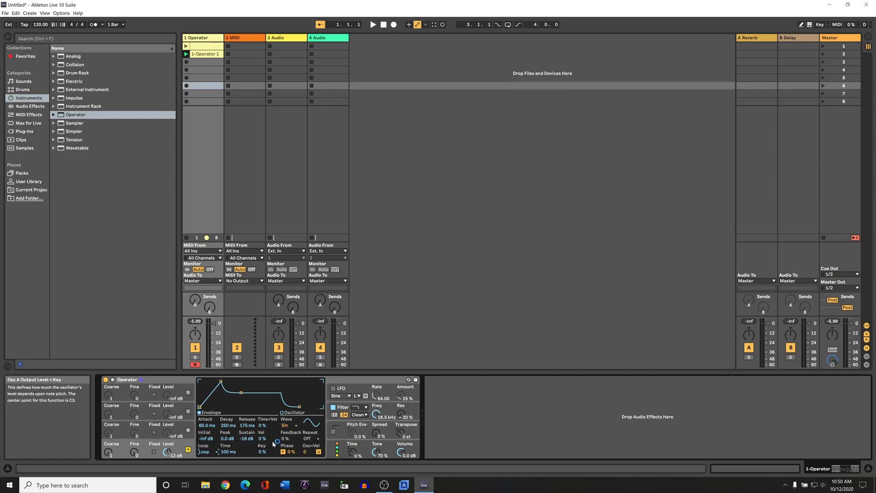
click(213, 453)
click(208, 418)
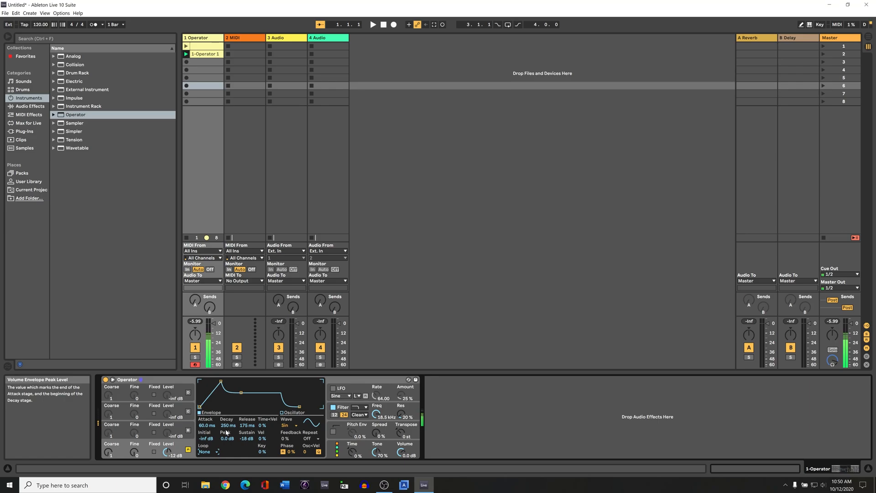
Show oscillator A's waveform editor and try the Saw 64, Square 16 and Triangle waveforms
click(294, 415)
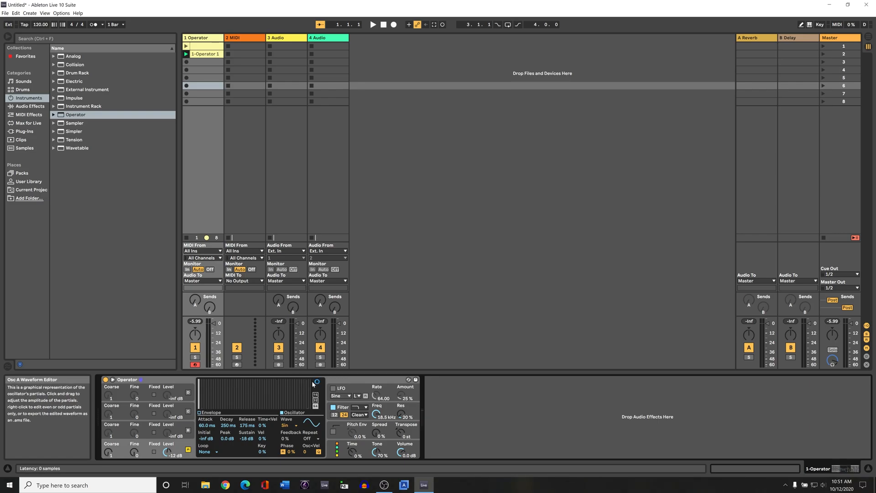
click(296, 426)
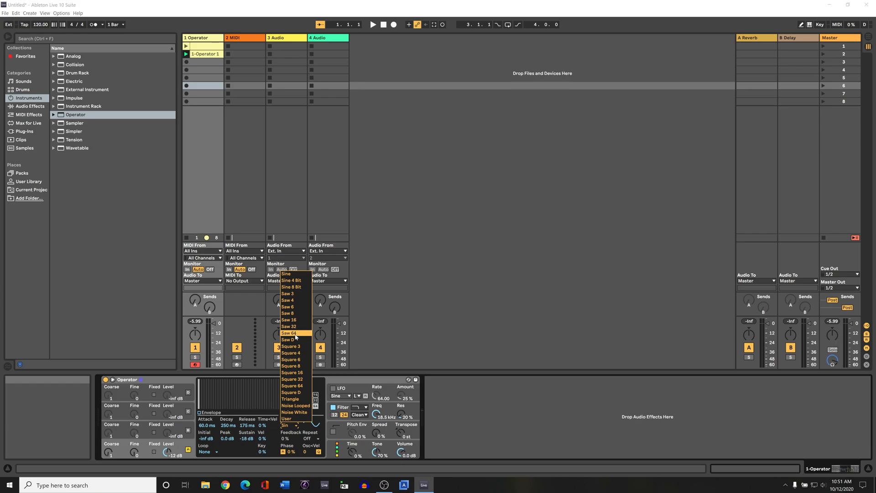
click(296, 334)
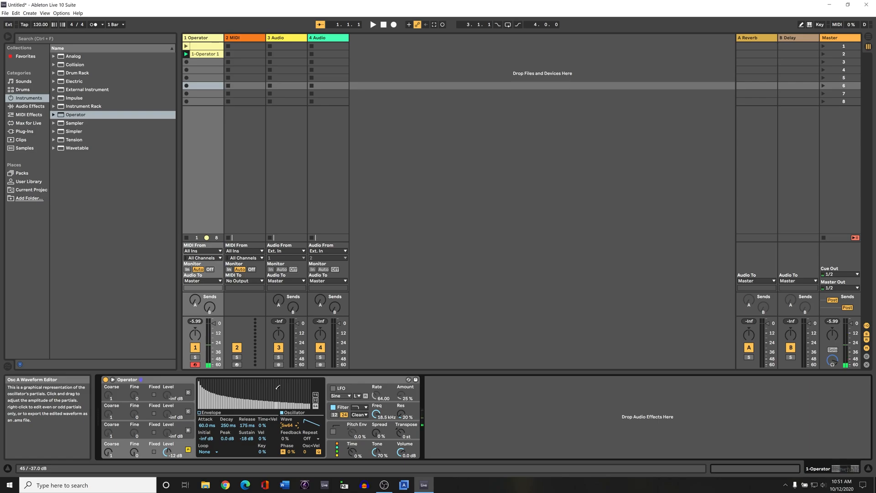
click(294, 425)
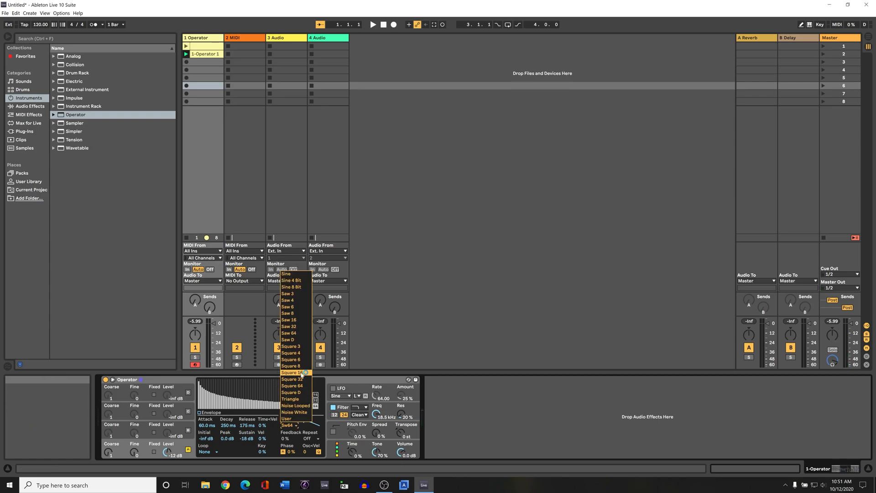
click(297, 373)
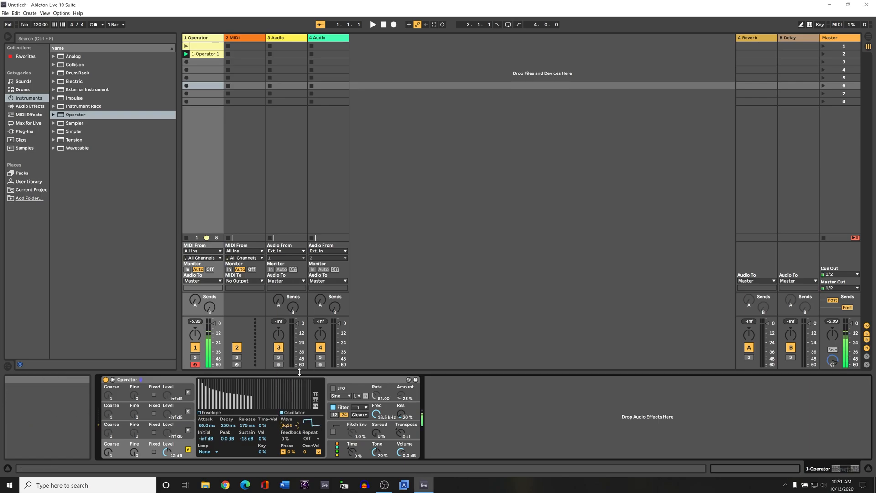
click(289, 425)
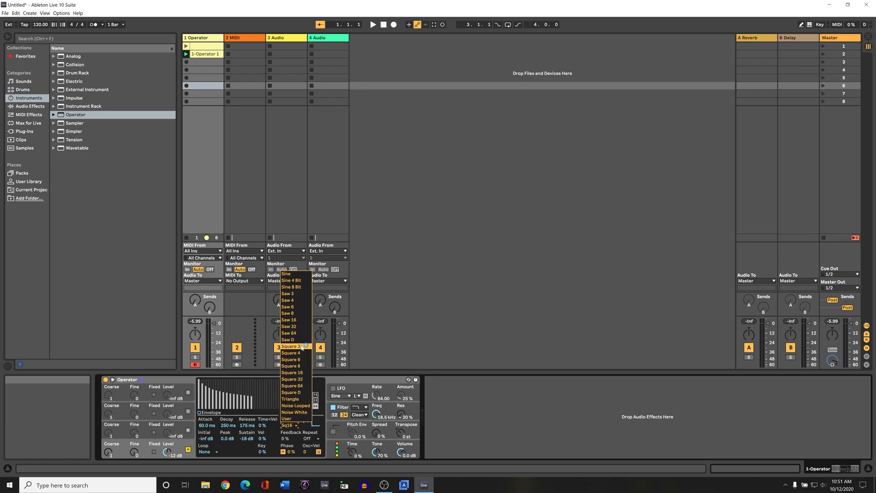
click(308, 399)
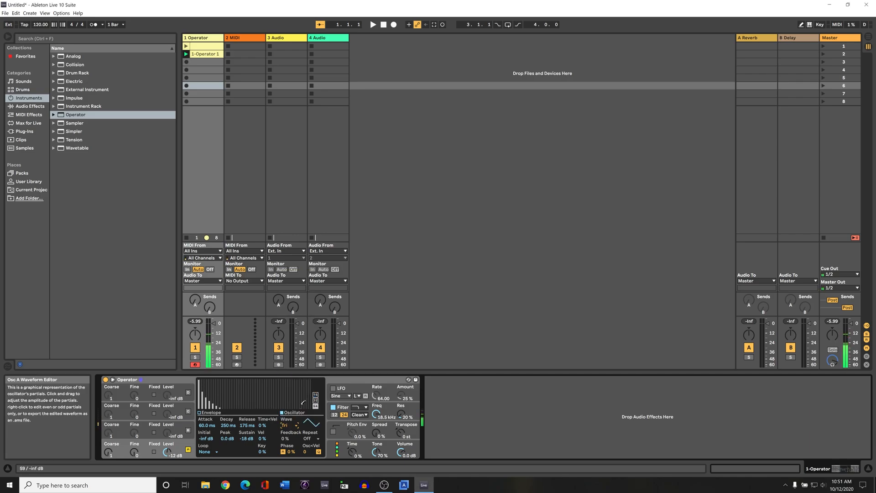
Try the Noise Looped and Noise White waveforms on oscillator A, and restore Sine
click(293, 426)
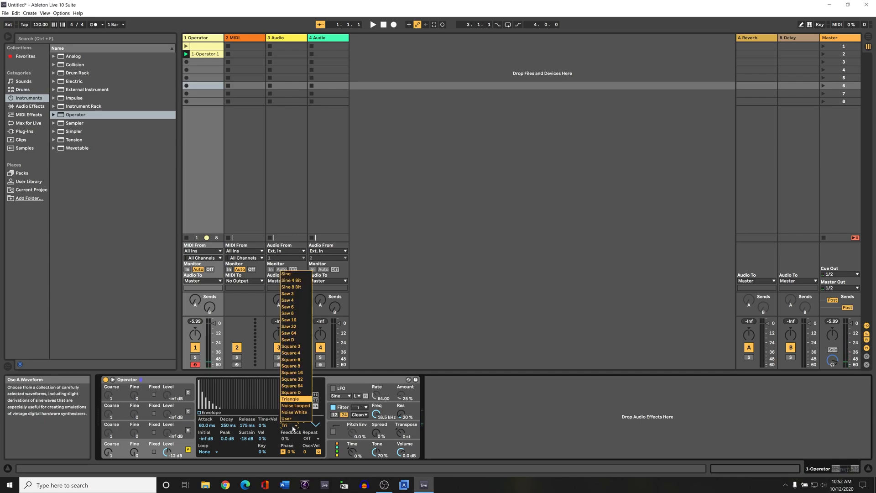
click(302, 406)
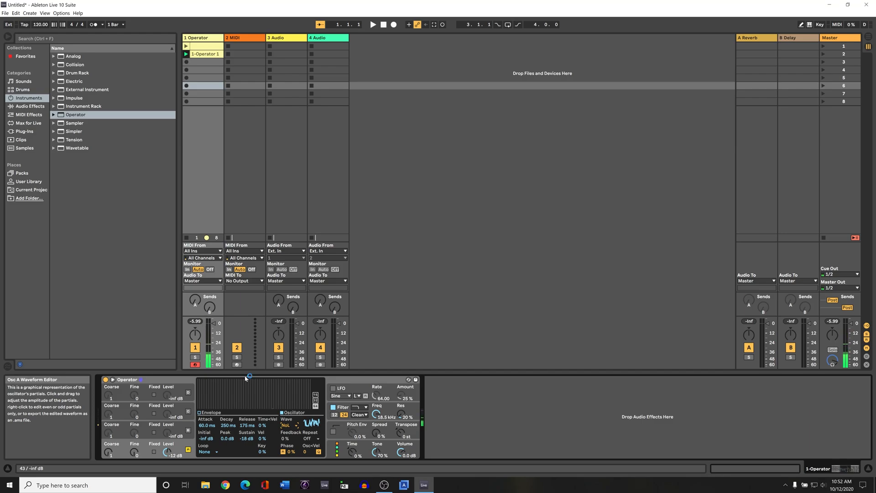
click(296, 425)
click(295, 414)
click(291, 425)
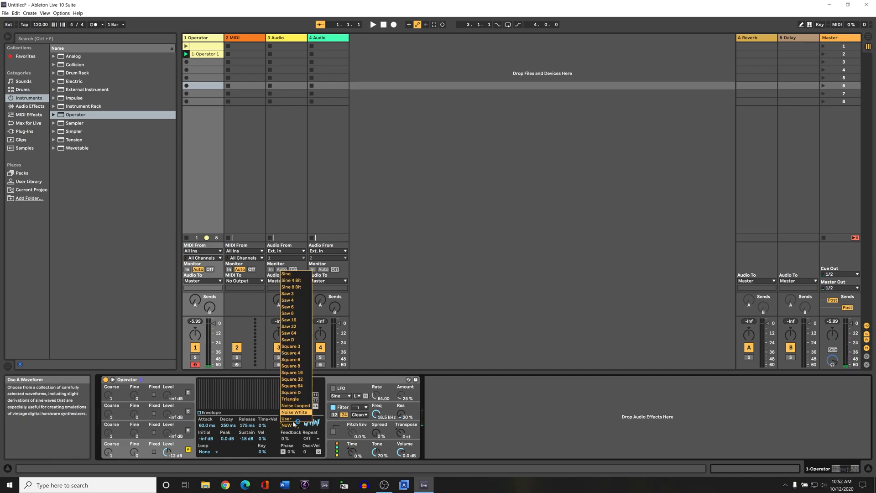
click(295, 275)
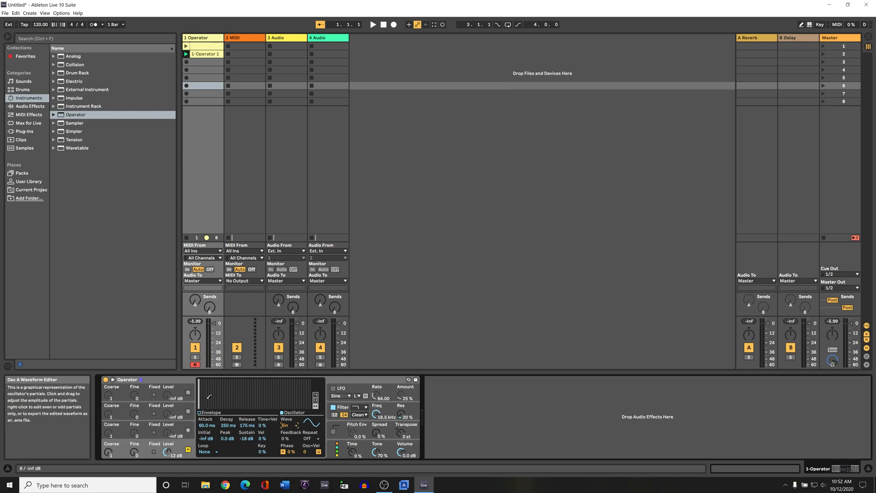
Draw five additional partials of varying amplitude in oscillator A's waveform, and restore the Sine waveform
click(209, 386)
click(222, 396)
click(237, 402)
click(249, 396)
click(264, 389)
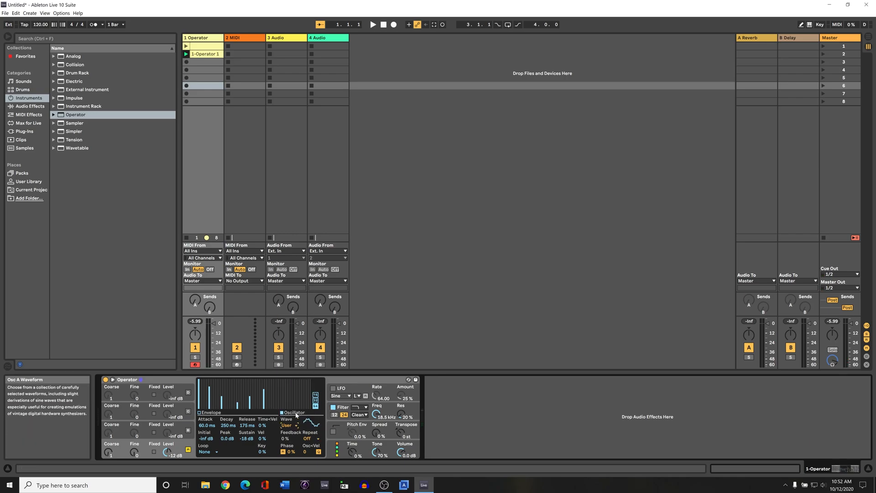
click(287, 425)
click(285, 276)
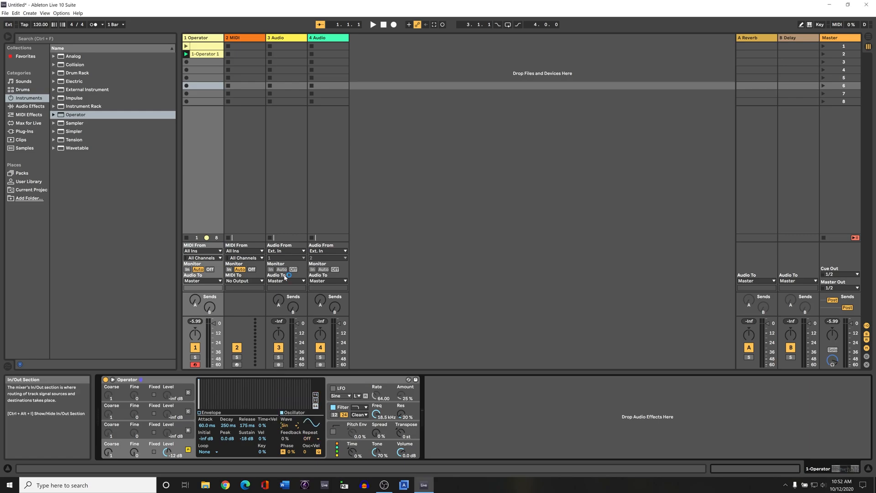
View the LFO, filter, pitch envelope and global settings in turn, returning to the LFO's settings
click(356, 389)
click(387, 413)
click(391, 430)
click(392, 447)
click(389, 395)
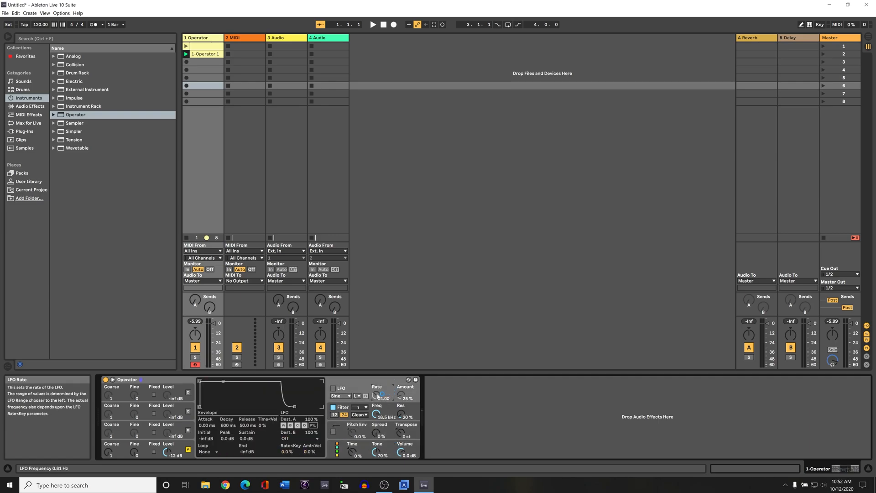
Turn on the LFO, set its rate to about 65.52 and choose the Square waveform
click(334, 389)
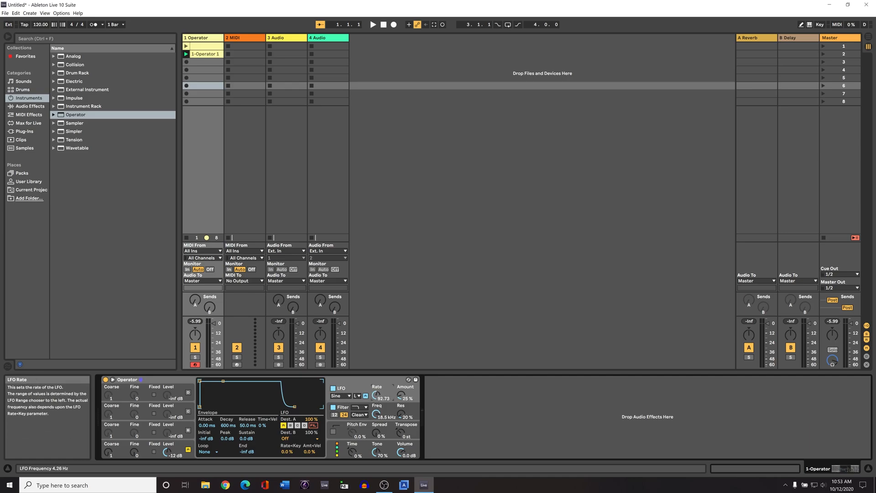
mouse_move(376, 395)
mouse_down()
mouse_move(376, 379)
mouse_move(376, 405)
mouse_up()
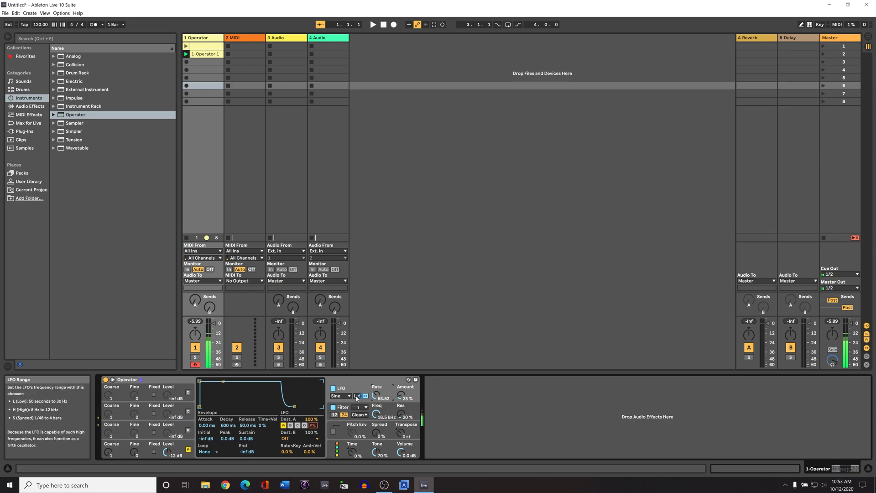
click(340, 397)
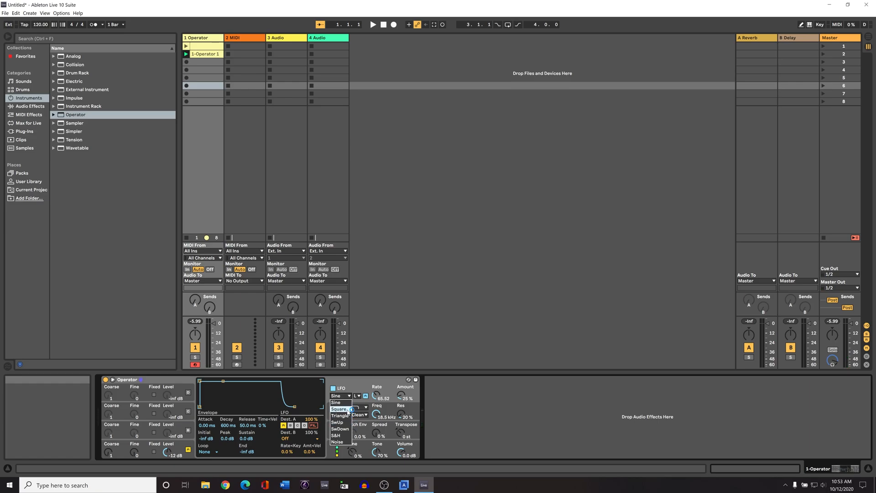
click(349, 409)
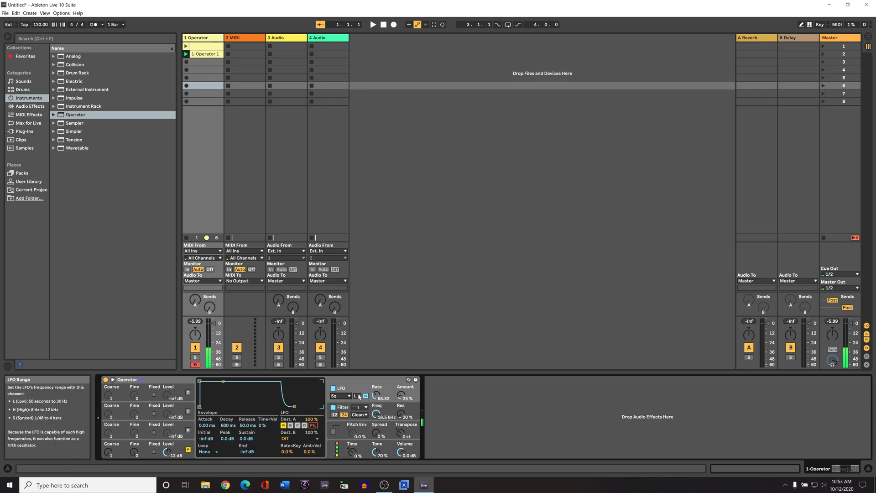
Try the LFO's High frequency range while varying the rate, including about 47.37
click(358, 396)
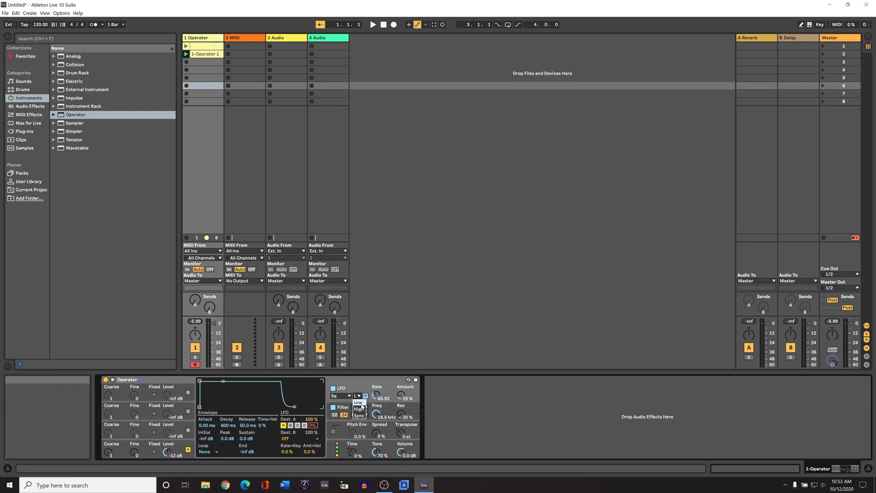
click(359, 409)
mouse_move(376, 395)
mouse_down()
mouse_move(375, 376)
mouse_move(376, 386)
mouse_up()
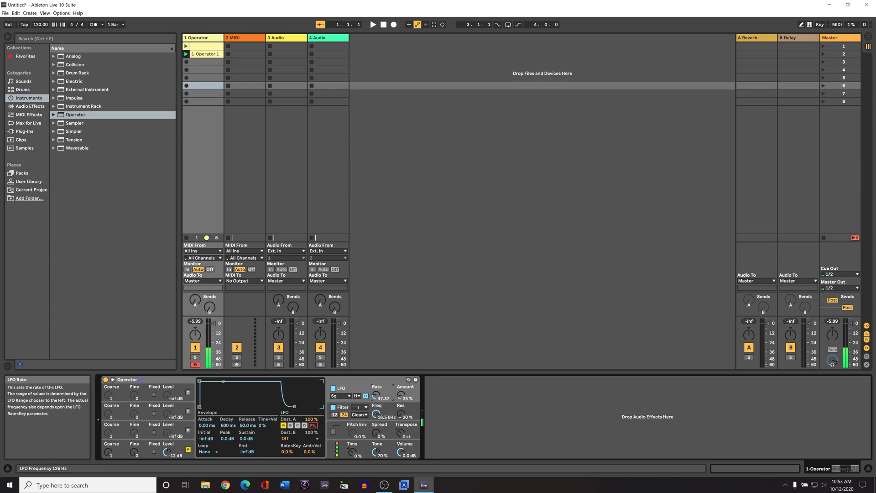
drag(376, 396, 376, 382)
Return the LFO to the Low range with rate about 30.24 and amount 75%, and route it to the filter cutoff
click(358, 396)
click(359, 403)
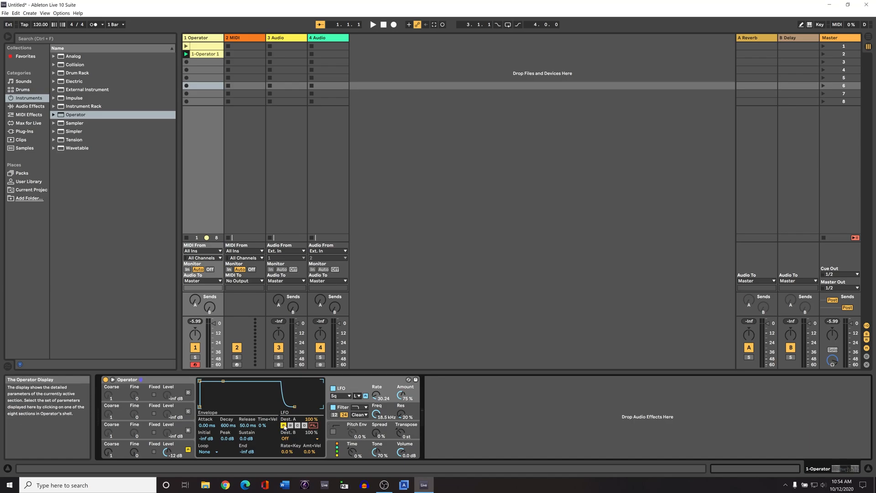
click(315, 426)
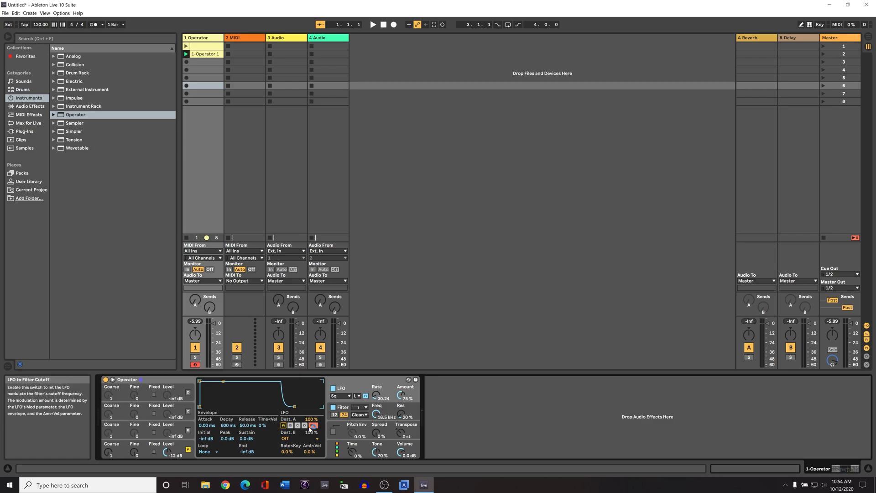
Set oscillator A's waveform to Square 64 and the LFO rate to about 35.28
click(387, 411)
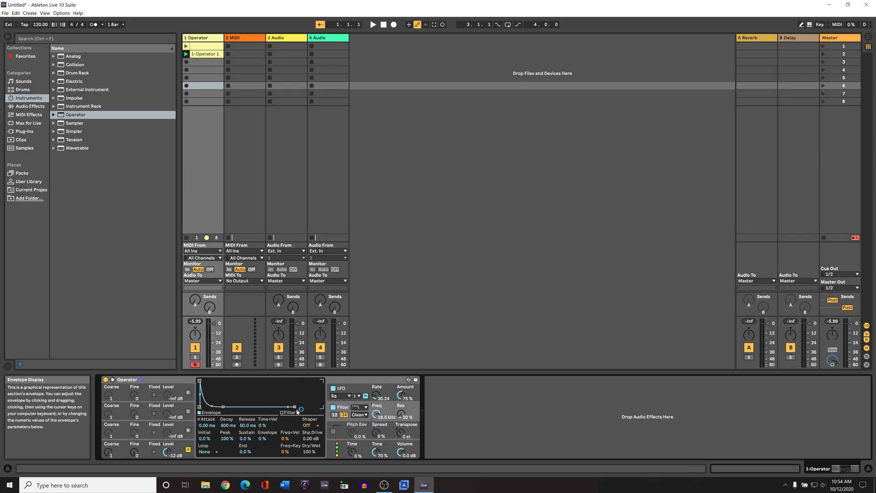
click(181, 448)
click(290, 426)
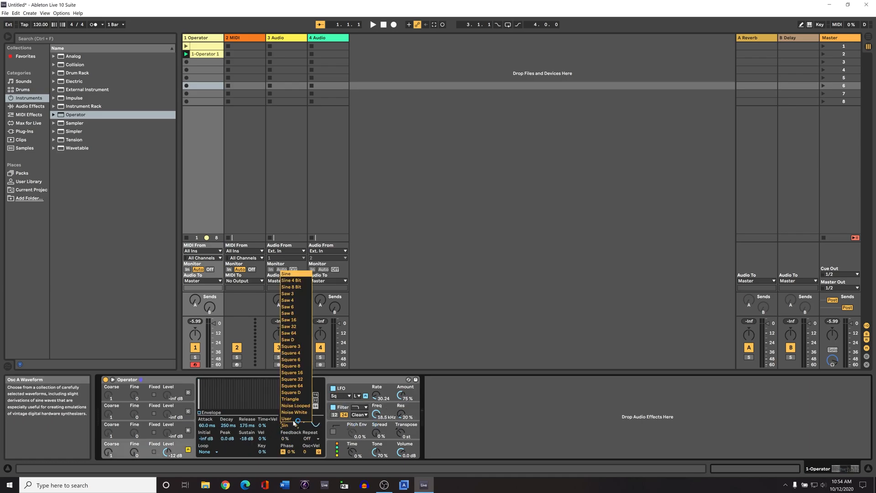
click(302, 387)
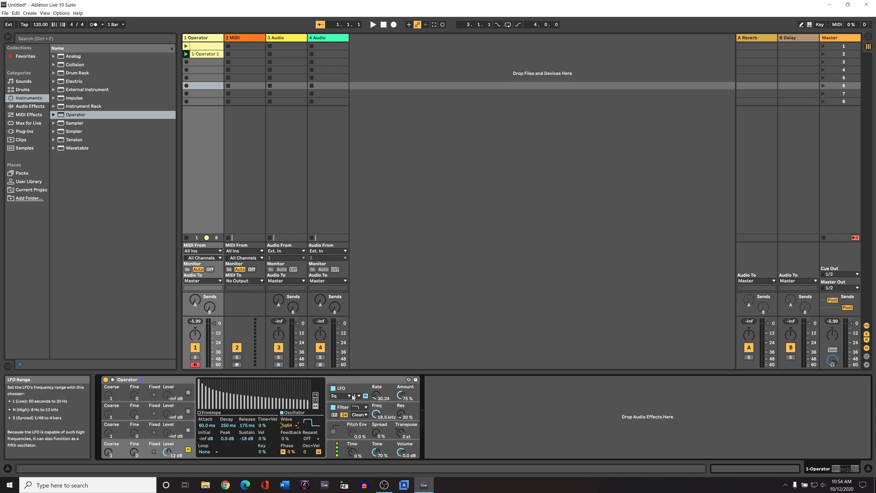
click(378, 395)
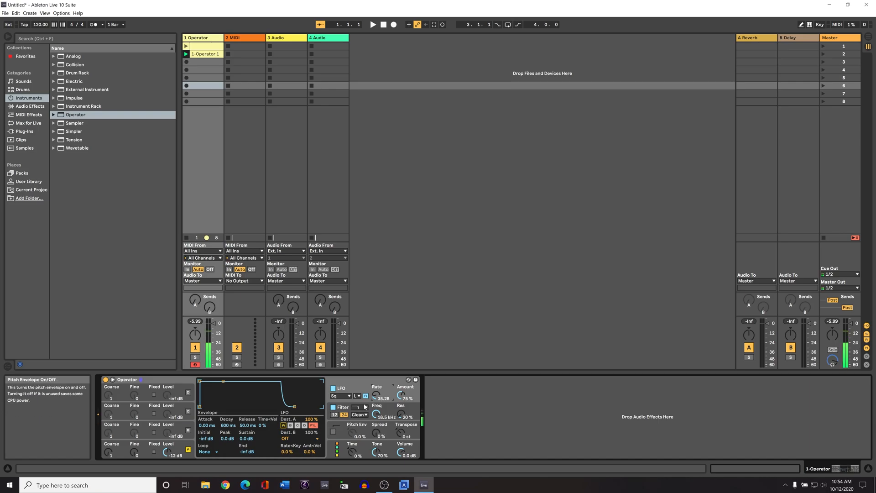
Explore the filter's type, slope and circuit options, keeping low-pass, 24 dB and Clean, and lower its frequency to about 673 Hz
click(387, 412)
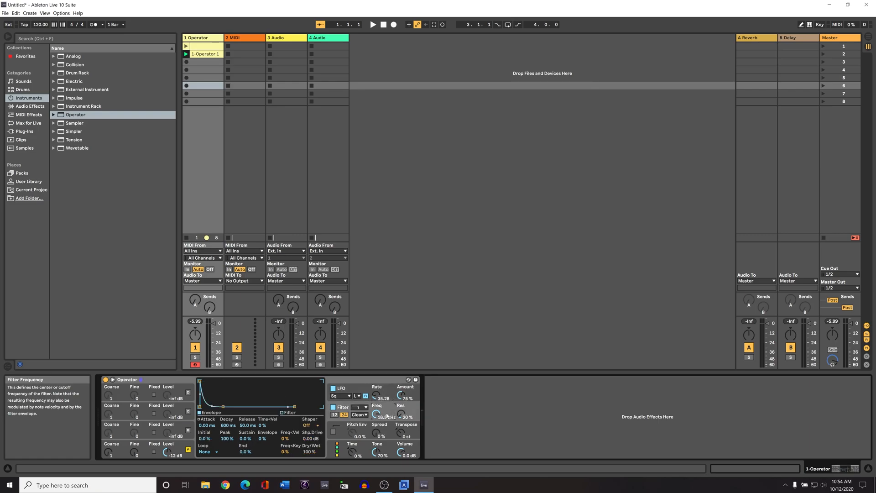
click(363, 408)
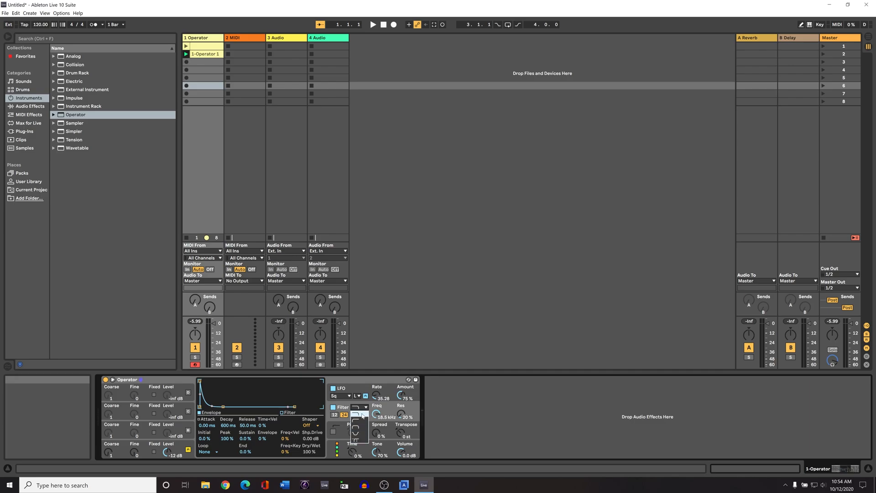
click(363, 415)
click(336, 416)
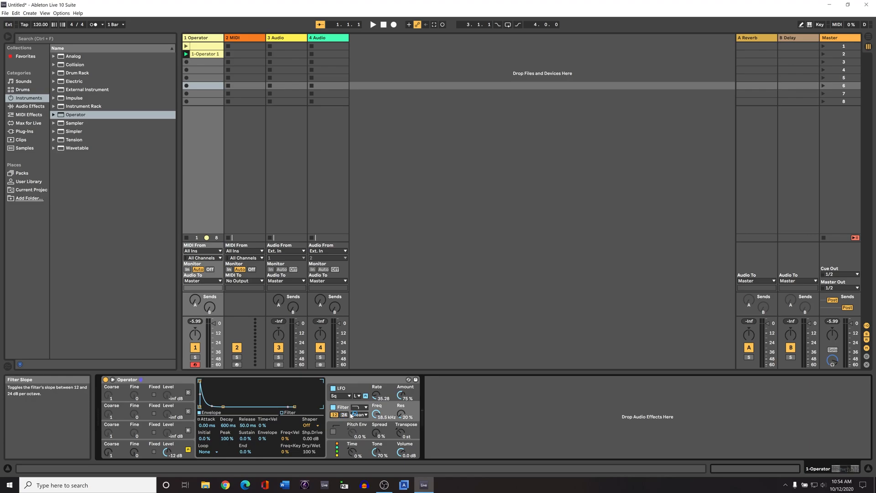
click(336, 416)
click(367, 414)
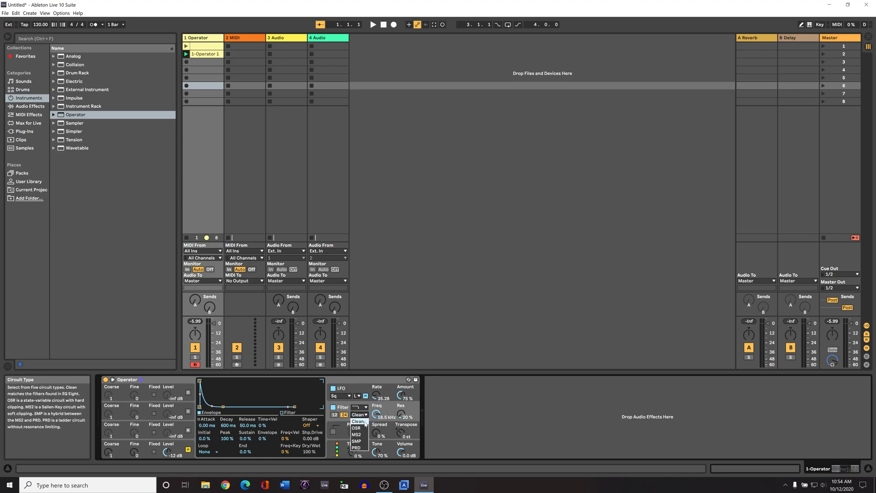
click(369, 420)
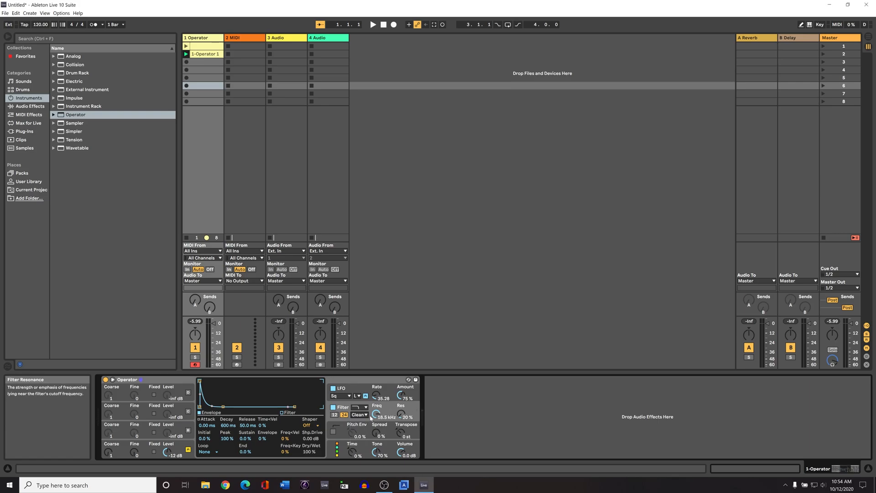
drag(376, 414, 376, 432)
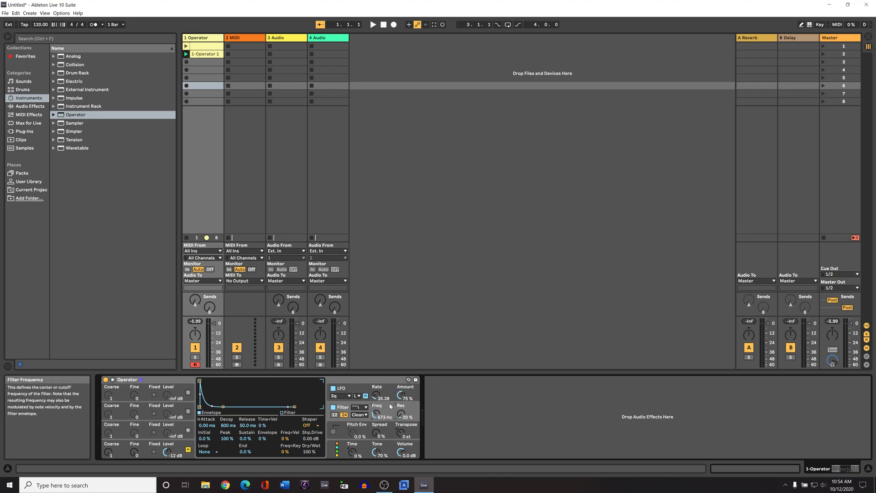
Change the LFO waveform to Sine and set its rate to about 61.48
click(370, 390)
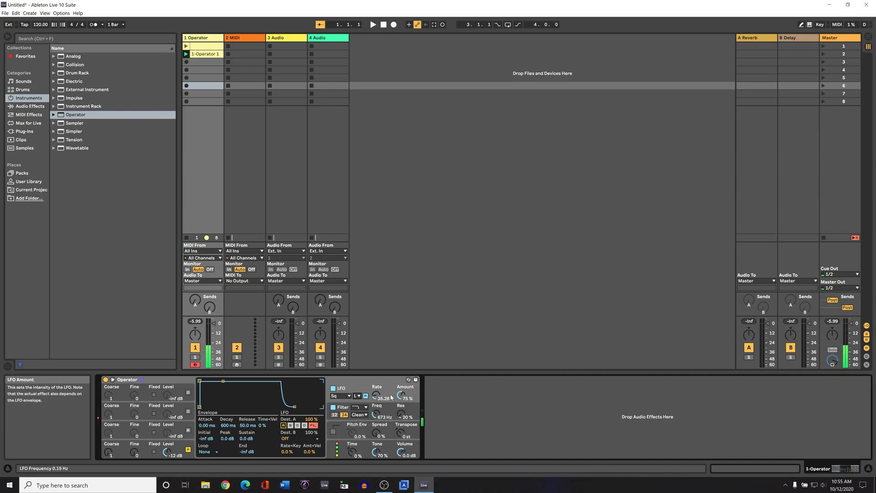
click(343, 397)
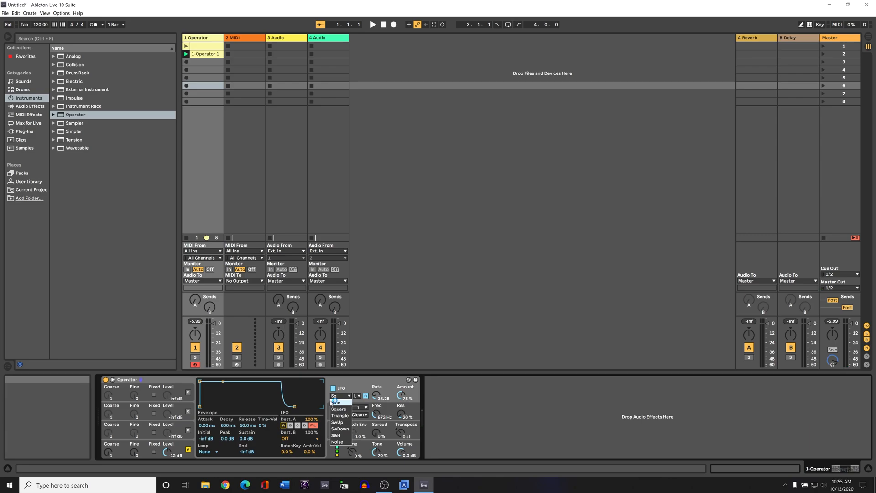
click(336, 403)
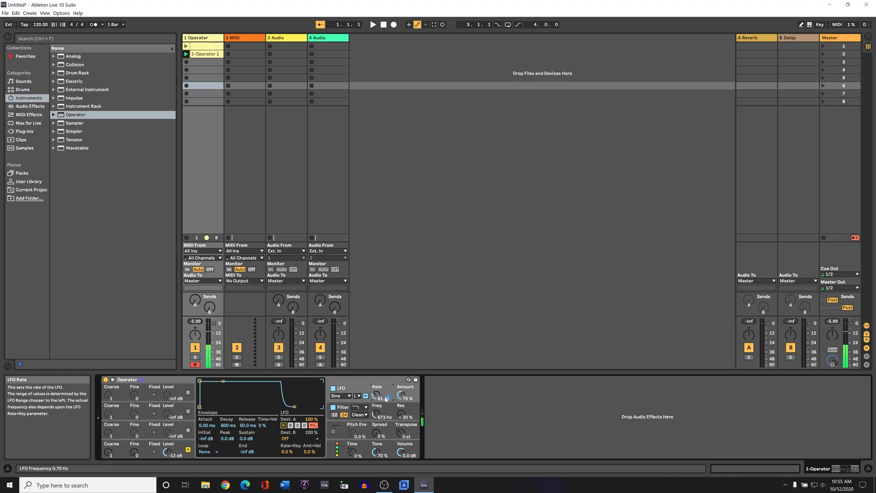
Set the filter resonance to about 76%, and vary the LFO until its amount is 83% and its rate about 79.63
click(390, 410)
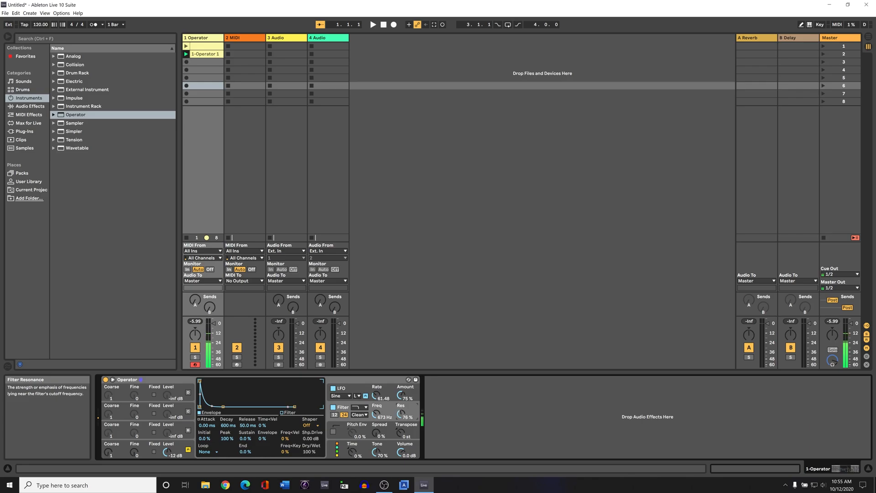
click(403, 396)
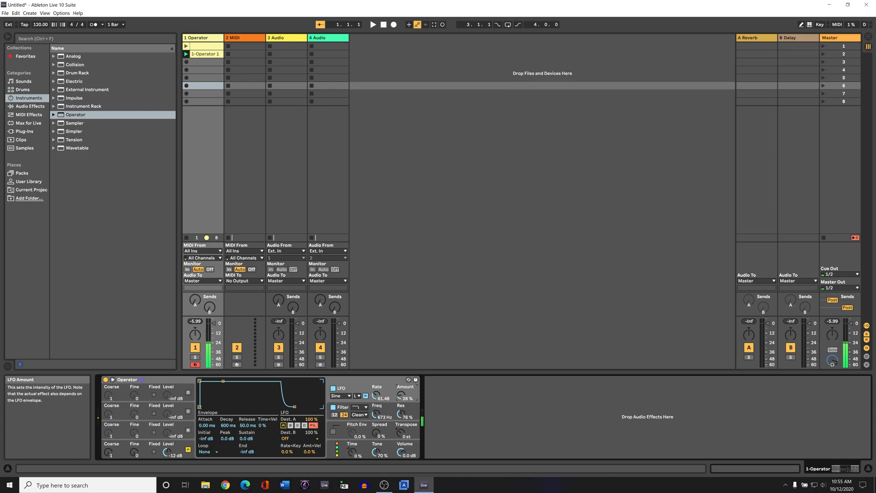
drag(402, 395, 402, 392)
drag(374, 395, 376, 386)
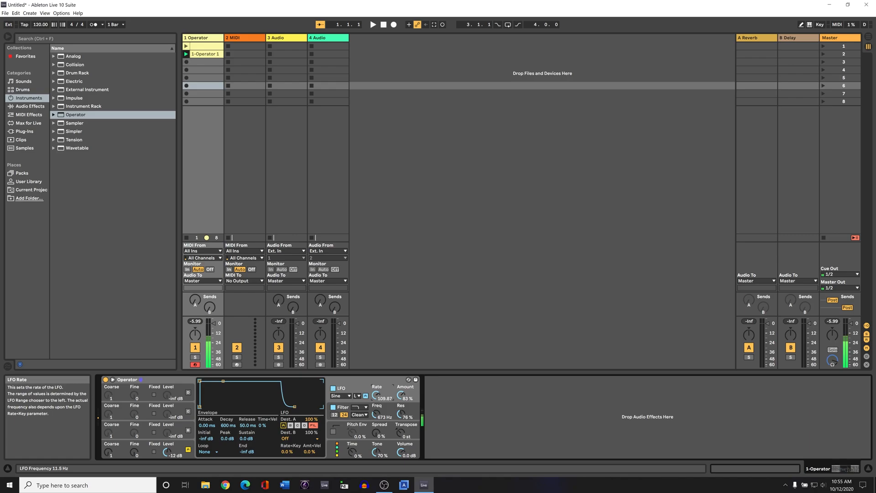
drag(376, 396, 376, 396)
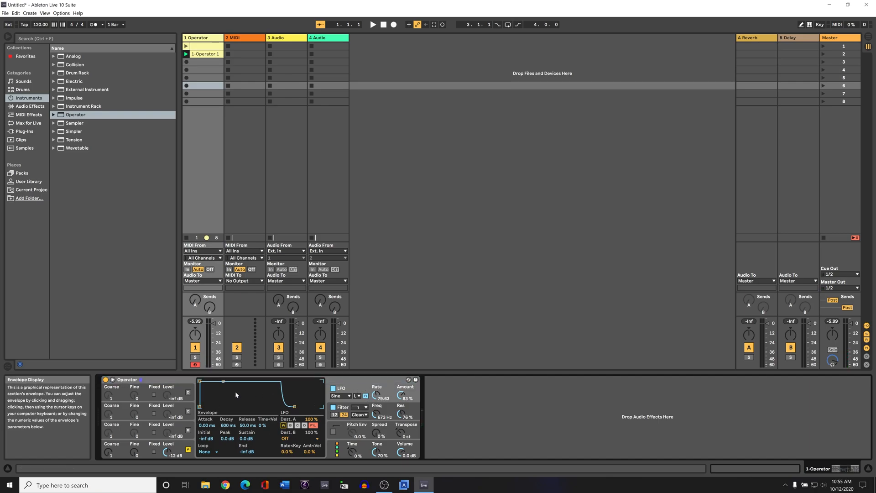
Shape the LFO envelope with about 427 ms attack, 171 ms decay, 0.0 dB sustain, 913 ms release and -69 dB end level
drag(201, 384, 246, 394)
drag(294, 407, 305, 406)
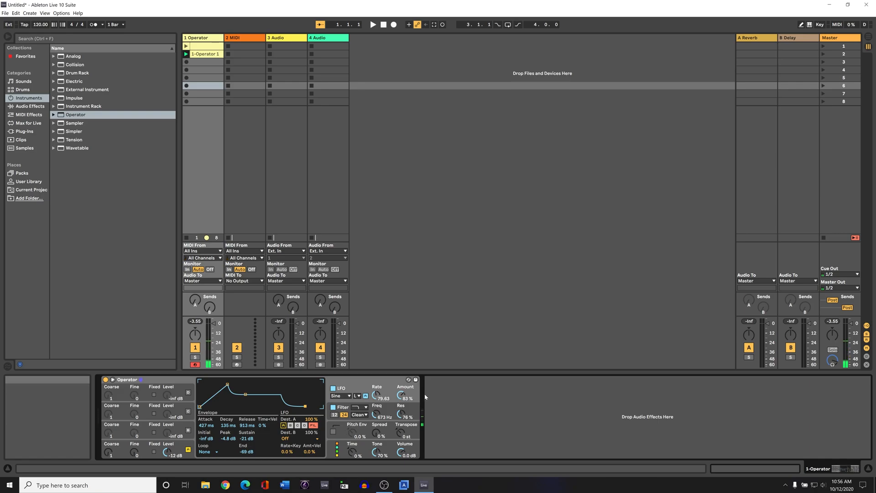
drag(245, 394, 247, 380)
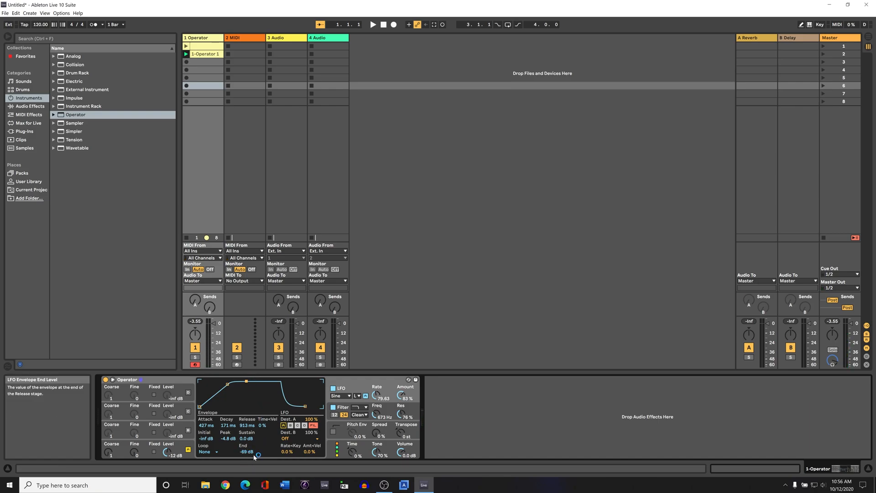
Set the LFO envelope's loop mode to Loop and reshape it to 0.00 ms attack, about 311 ms decay and -3.4 dB peak
click(214, 452)
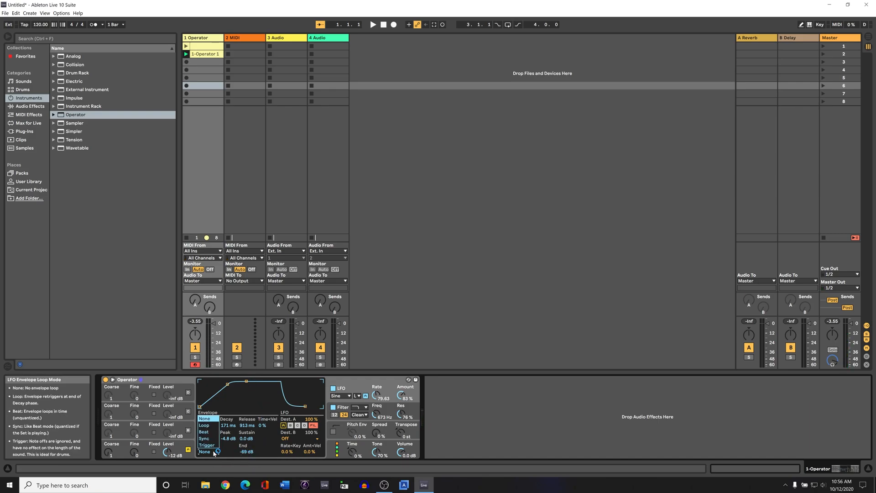
click(204, 425)
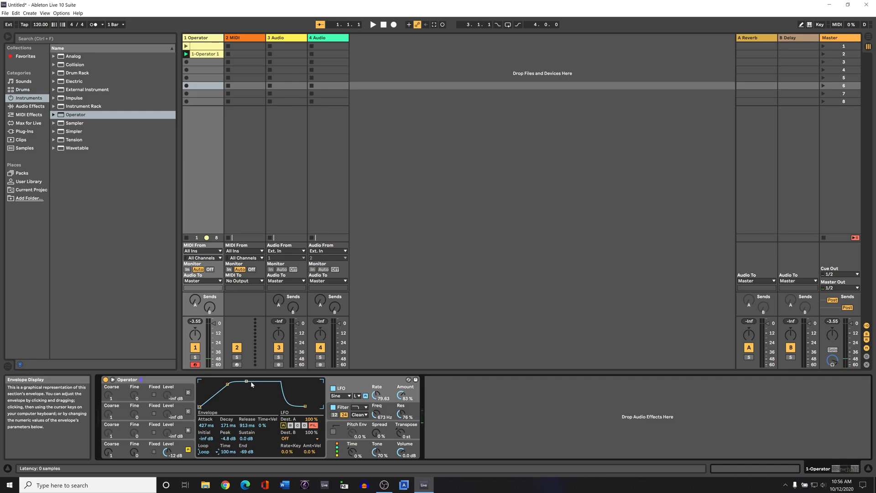
drag(246, 382, 221, 381)
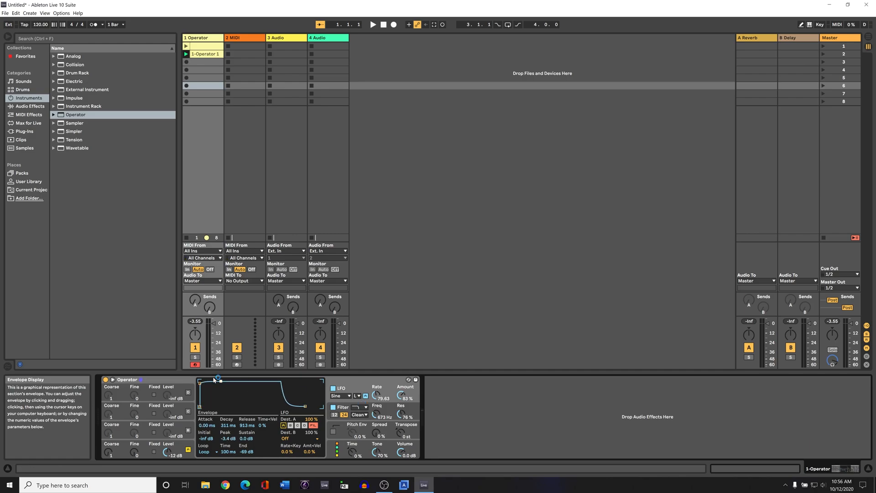
Set the filter to about 1.37 kHz and 60% resonance, and shape its envelope with 287 ms attack, 810 ms decay and 57% sustain
click(390, 416)
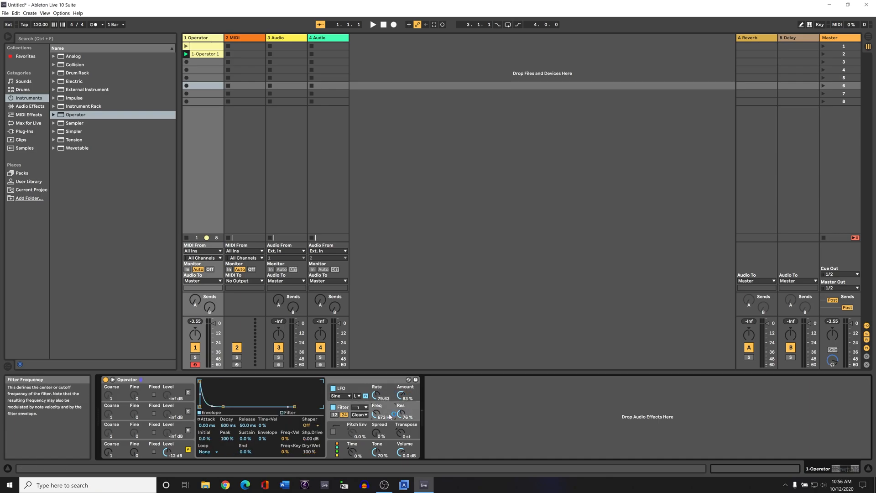
click(363, 408)
click(357, 414)
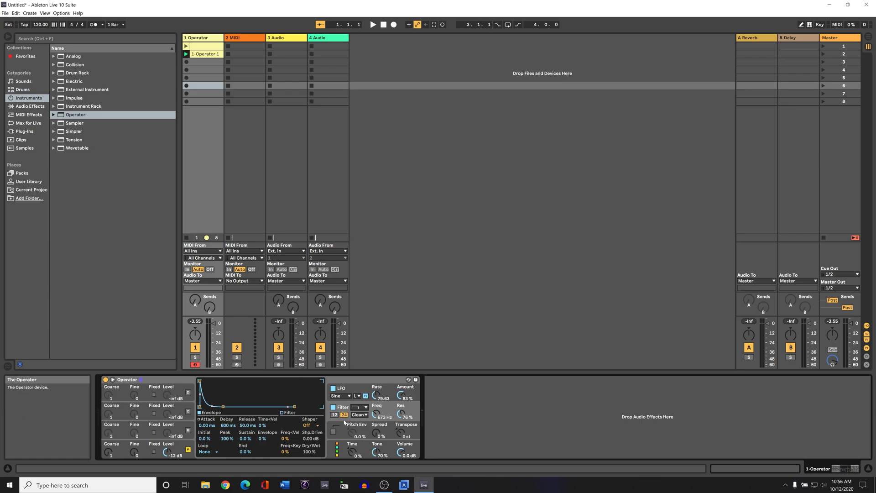
drag(375, 415, 375, 409)
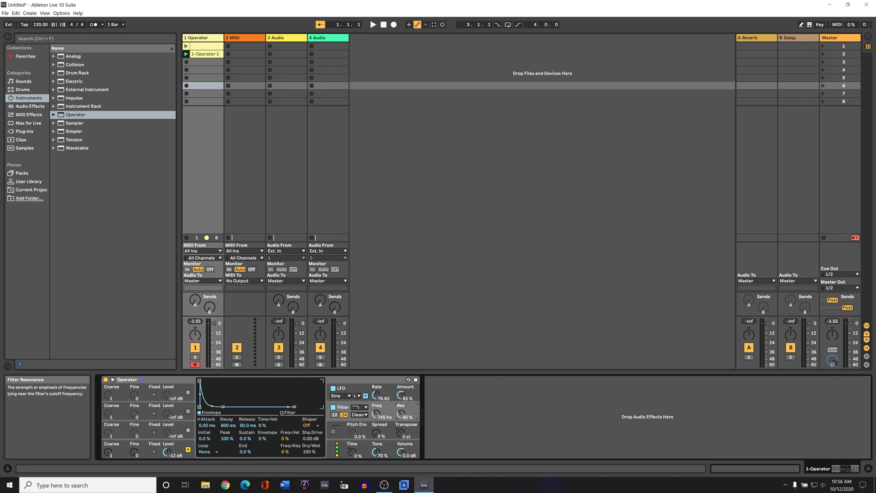
drag(376, 414, 376, 410)
drag(203, 381, 250, 392)
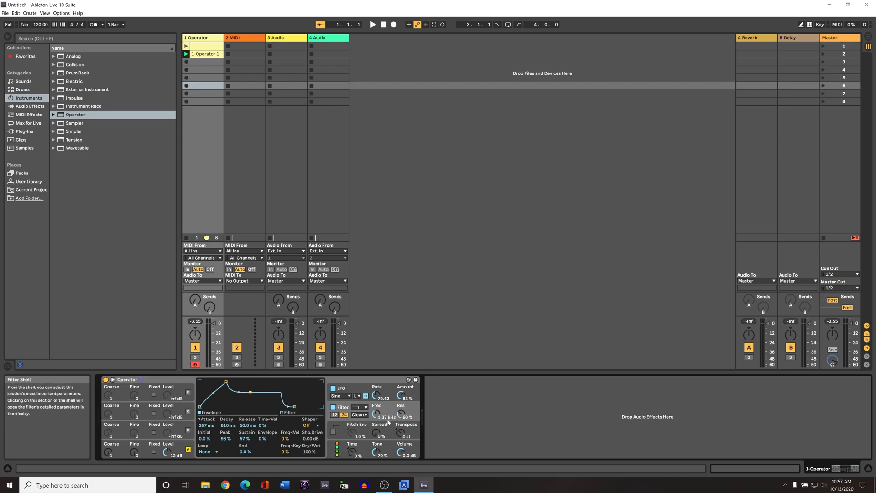
Turn off the LFO and retune the filter to about 639 Hz, 92% resonance, 1.08 s attack, 719 ms decay and 50% sustain
click(333, 389)
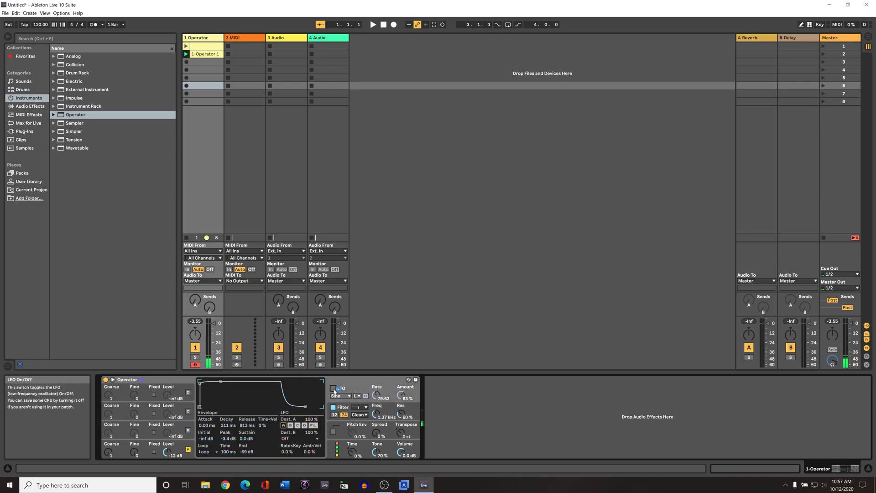
click(381, 413)
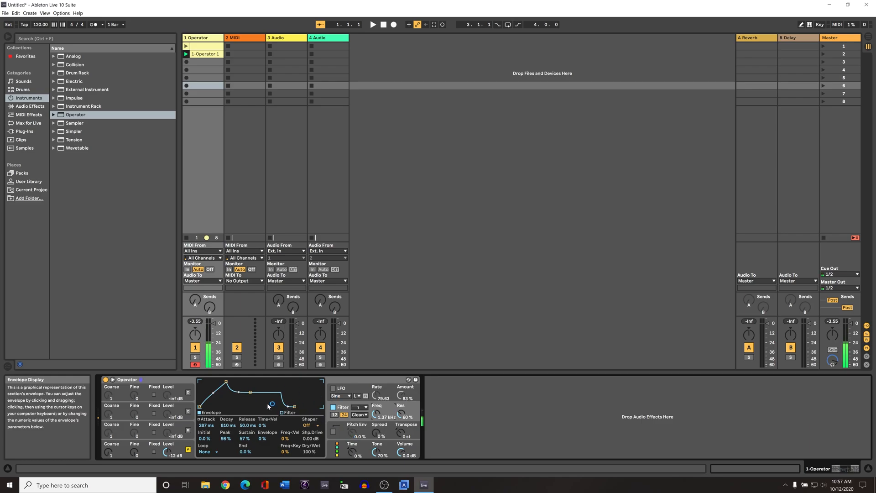
drag(226, 381, 243, 394)
mouse_move(376, 415)
mouse_down()
mouse_move(376, 433)
mouse_move(399, 397)
mouse_move(376, 406)
mouse_up()
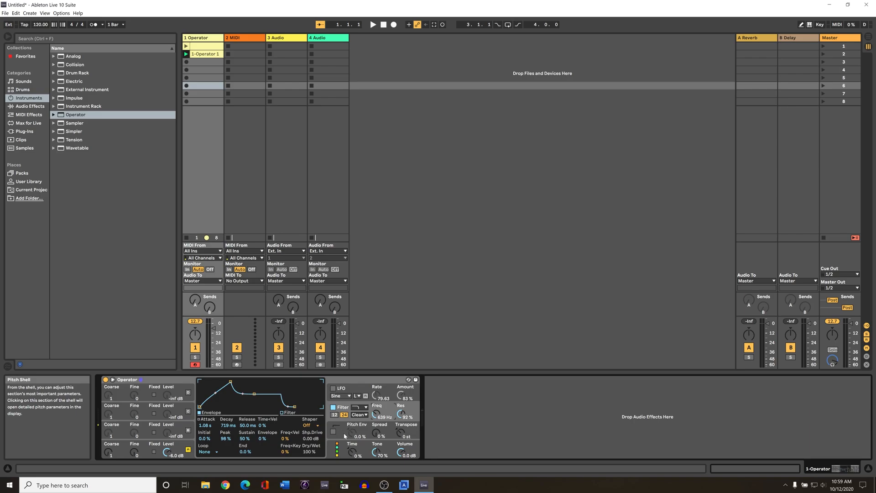
Turn on the pitch envelope, shape it with about +46 st peak and 566 ms decay, and set its amount to 30%
click(345, 436)
click(334, 431)
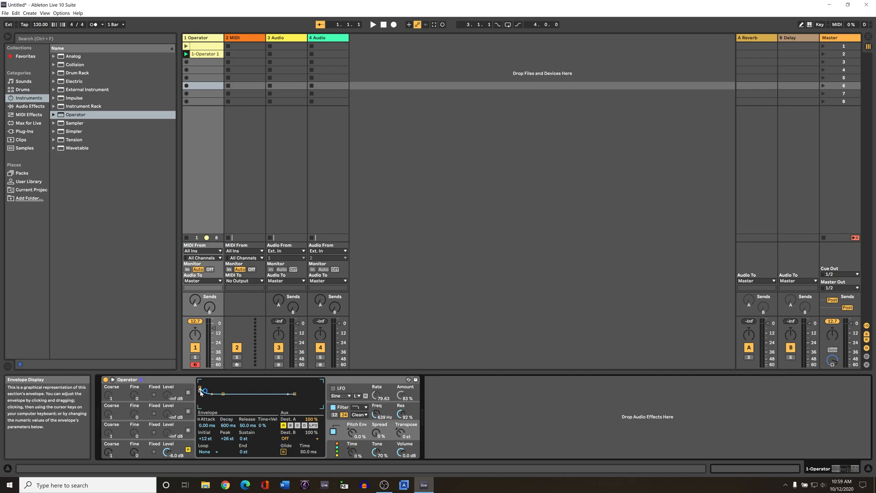
drag(200, 390, 201, 381)
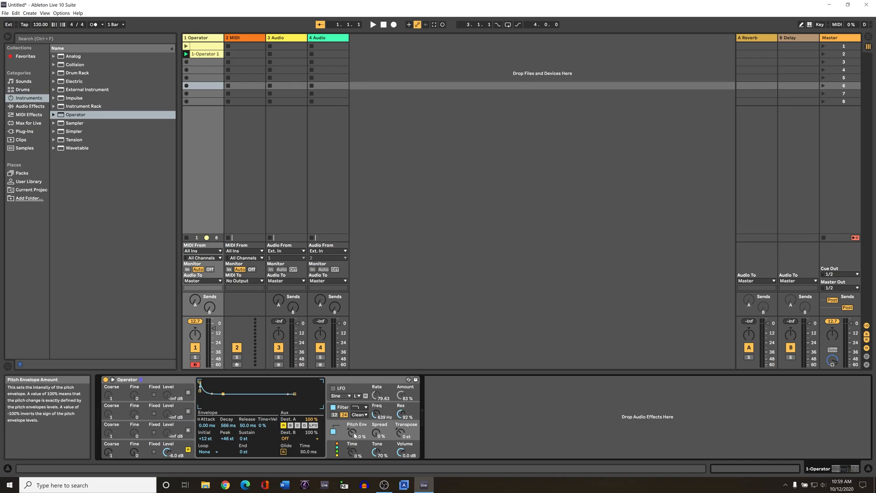
drag(350, 432, 352, 418)
drag(352, 431, 352, 452)
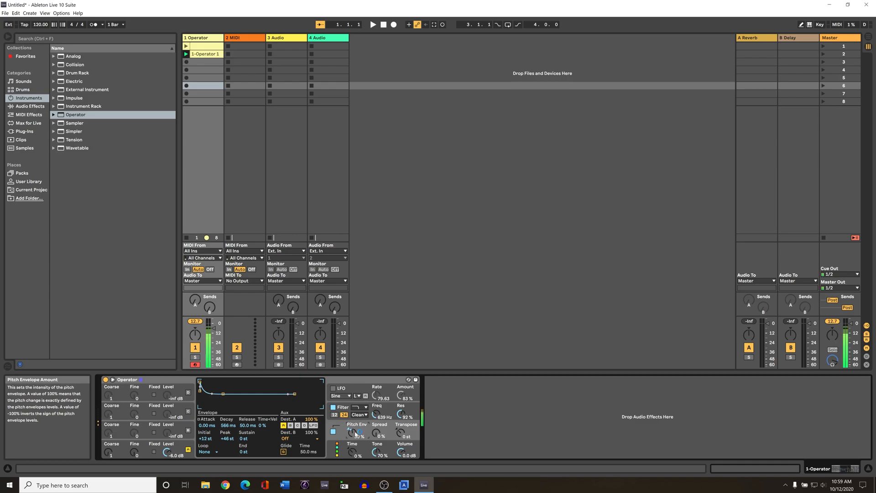
Set Spread to about 61% and try a different Transpose value, then reset Transpose to 0 st
click(378, 436)
drag(378, 436, 378, 428)
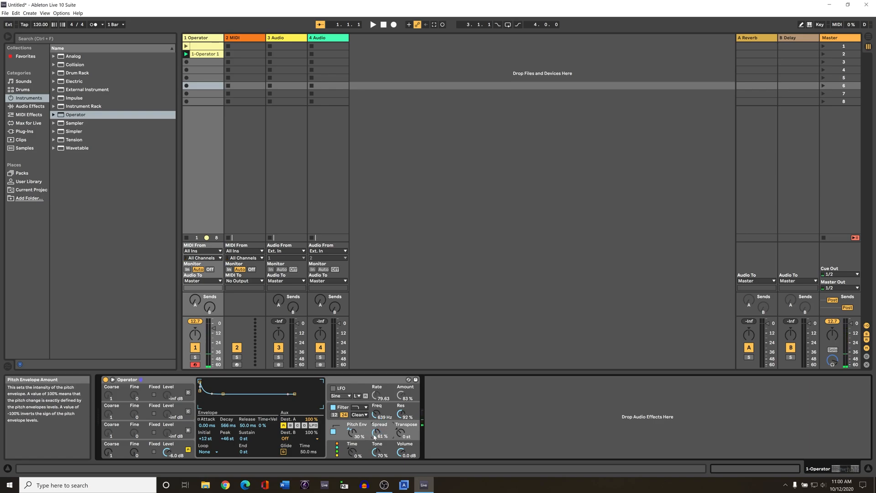
drag(401, 433, 401, 424)
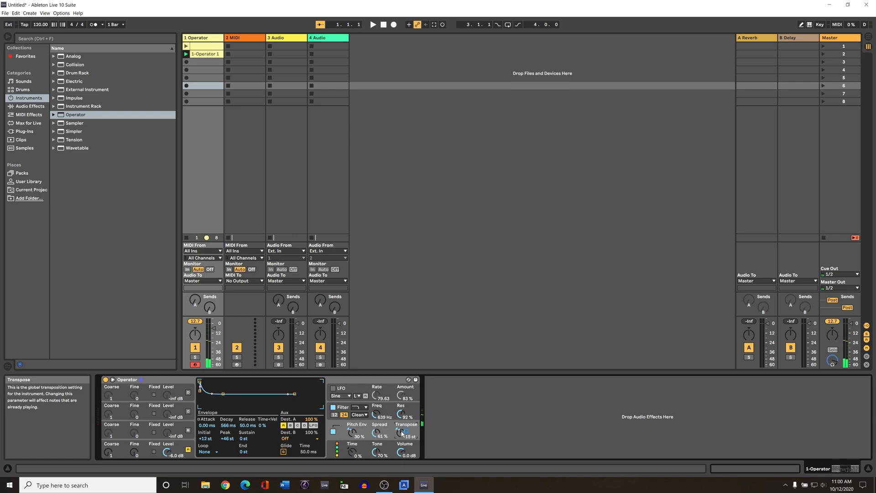
double_click(403, 434)
Look through Operator's global settings, LFO, filter and pitch envelope displays
click(365, 452)
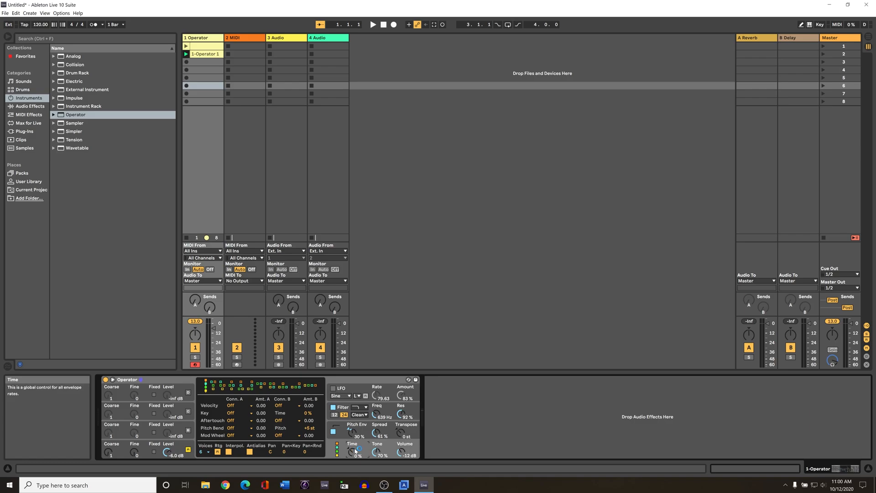
click(366, 391)
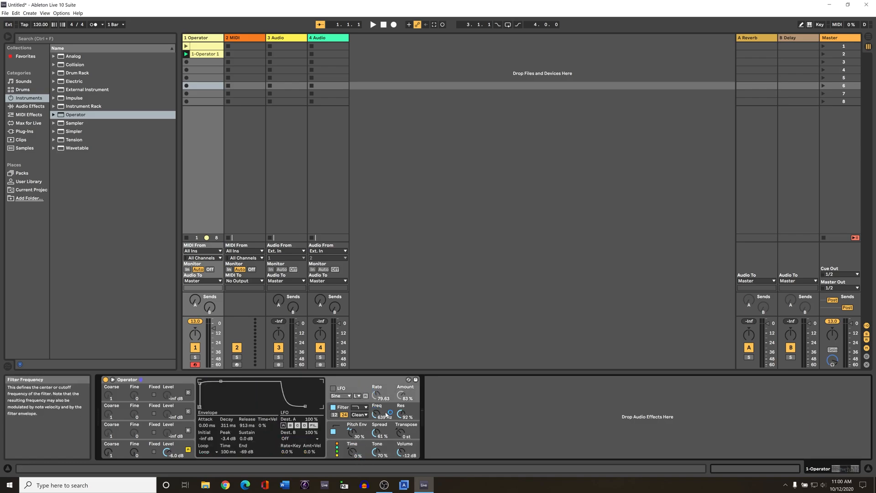
click(371, 409)
click(353, 432)
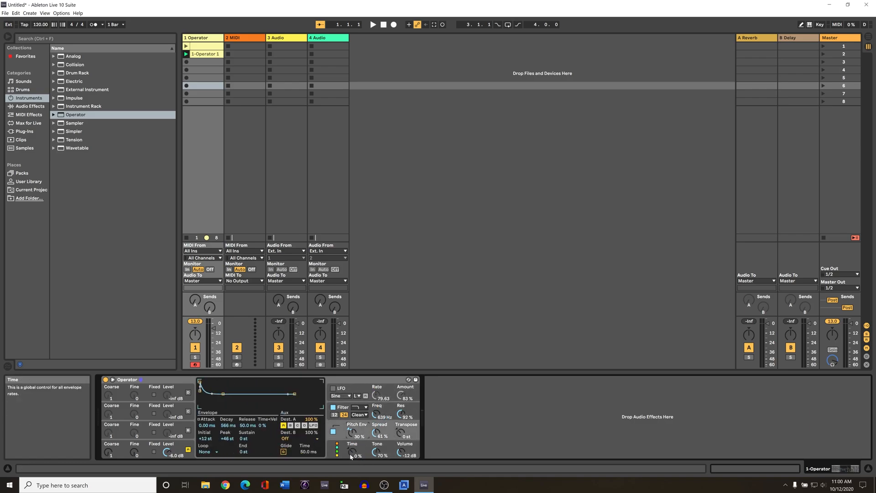
click(338, 453)
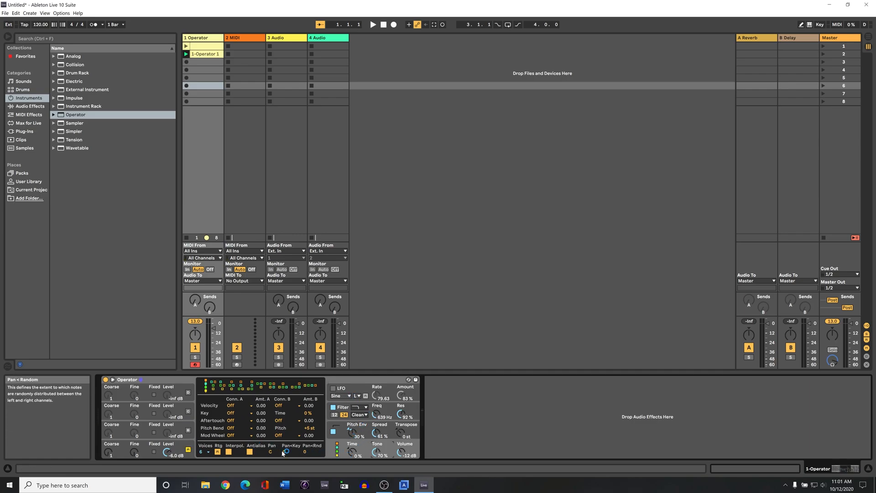
click(365, 392)
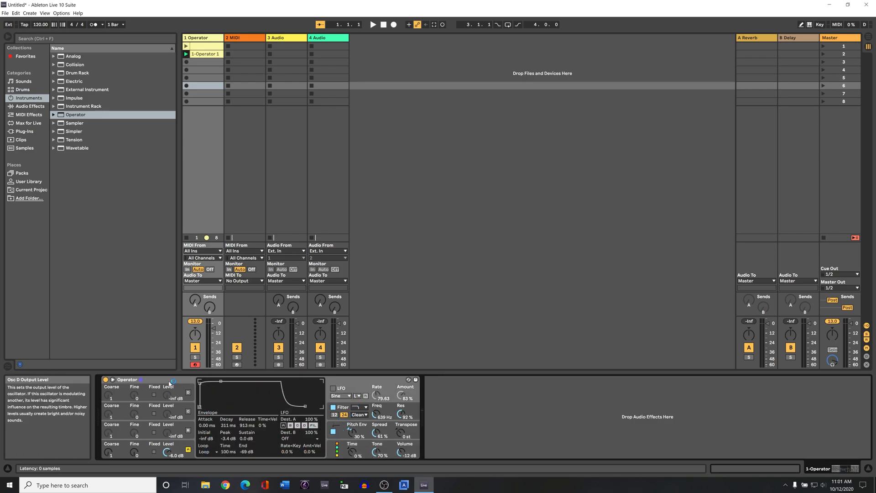
click(171, 382)
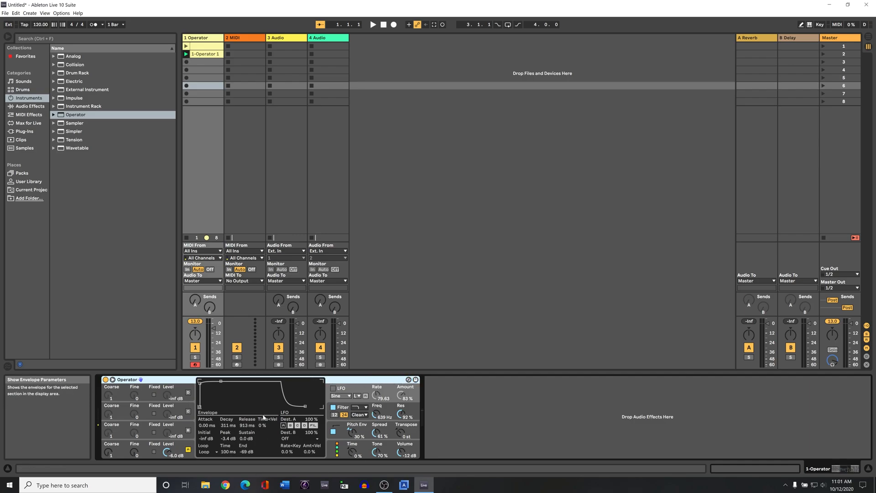
Hot-swap the instrument for a fresh default Operator and raise oscillator B's level to about -27 dB
click(408, 380)
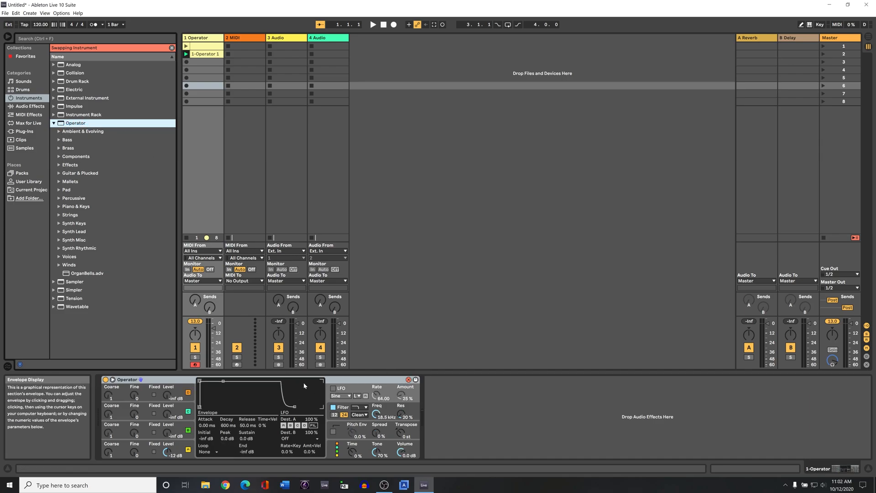
click(409, 379)
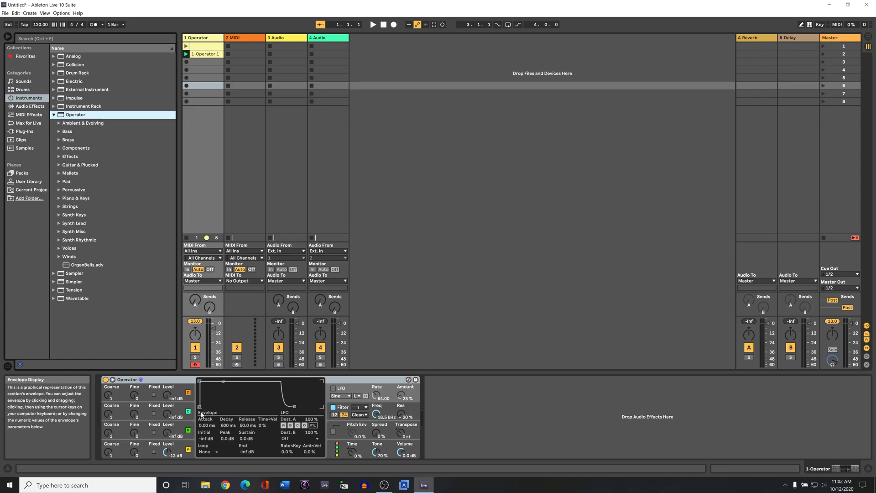
click(147, 447)
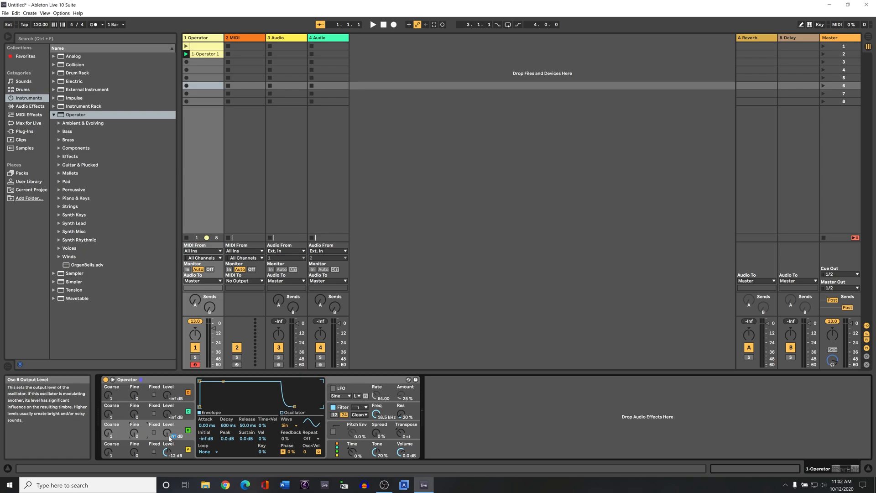
drag(168, 434, 168, 432)
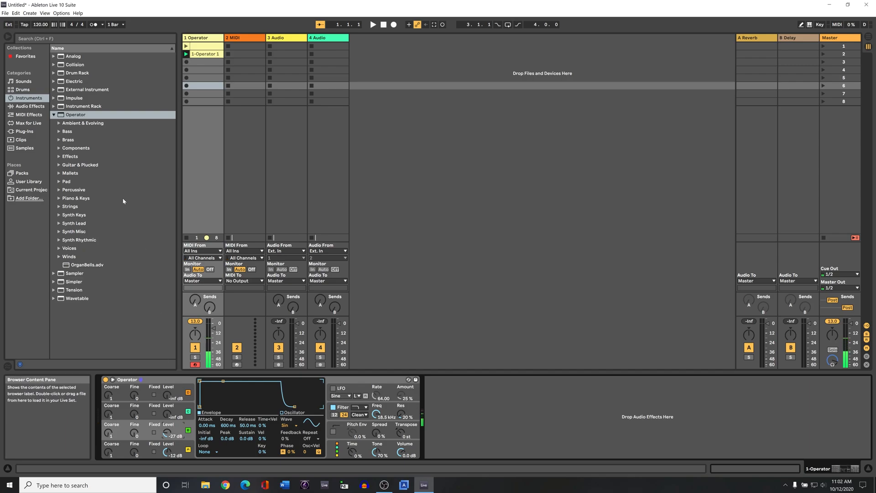
Add the Spectrum effect after Operator with its display enlarged, and compare the sound with oscillator B off and on
click(33, 107)
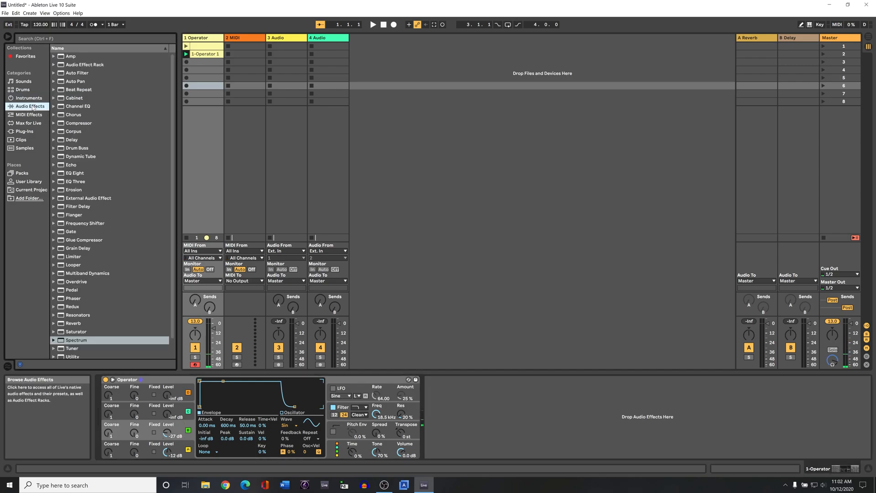
click(57, 341)
drag(246, 356, 466, 401)
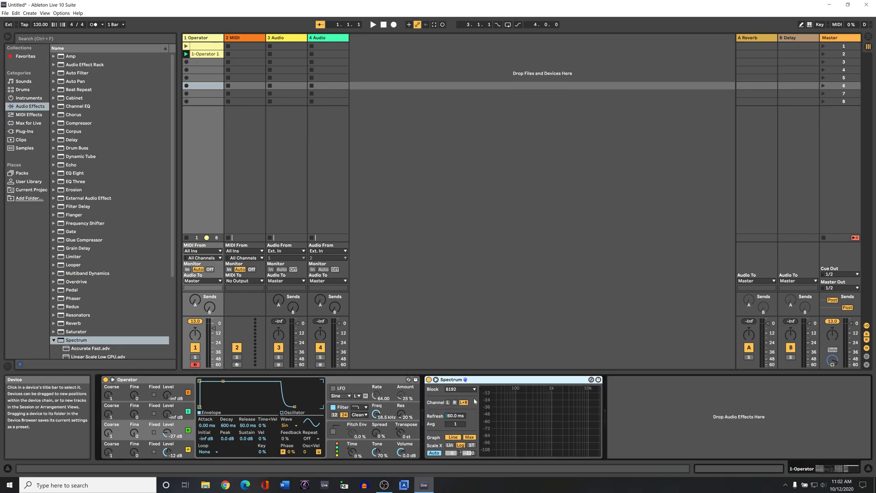
click(438, 380)
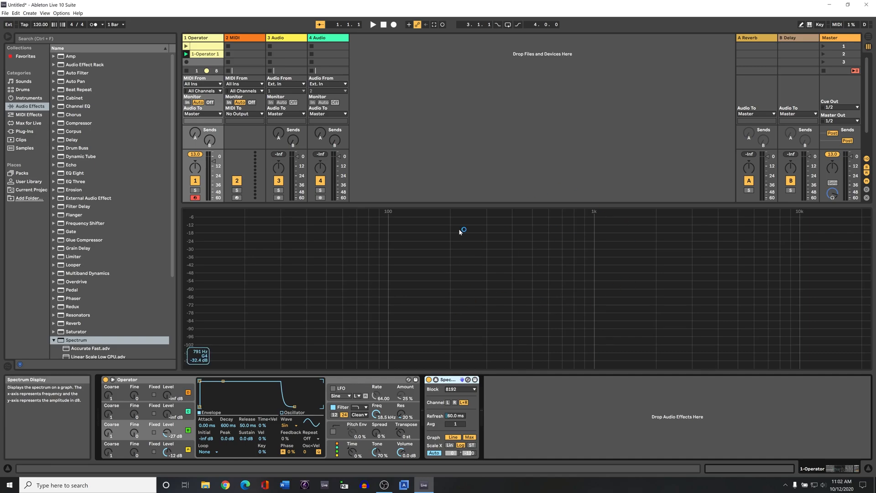
click(189, 430)
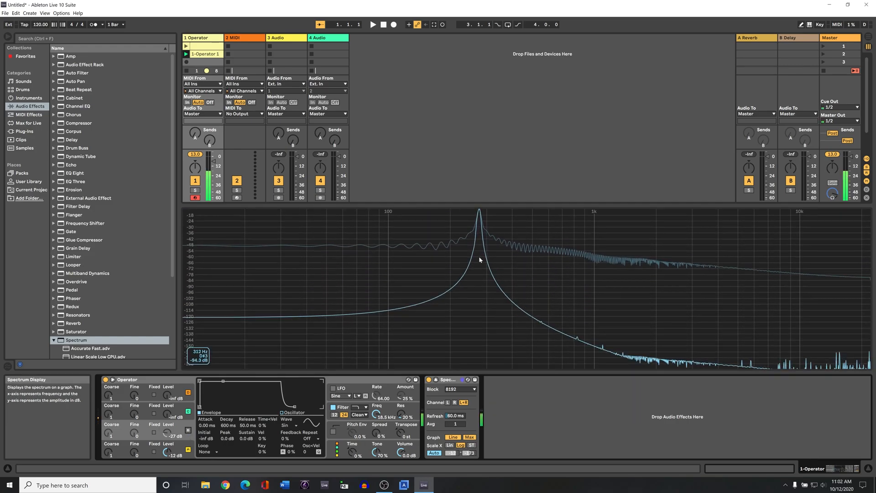
click(189, 431)
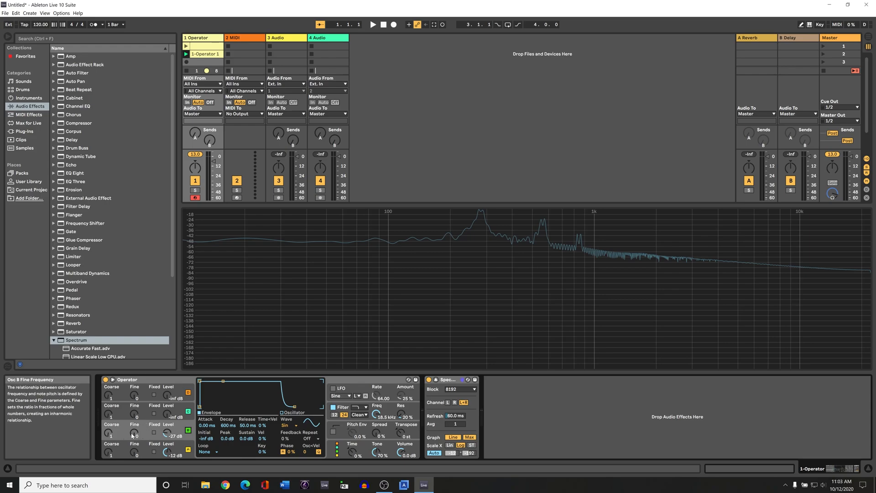
Set oscillator B to fine 203 and about -16 dB, and oscillator C to fine 113 and about -28 dB
mouse_move(137, 437)
mouse_down()
mouse_move(136, 244)
mouse_move(144, 442)
mouse_up()
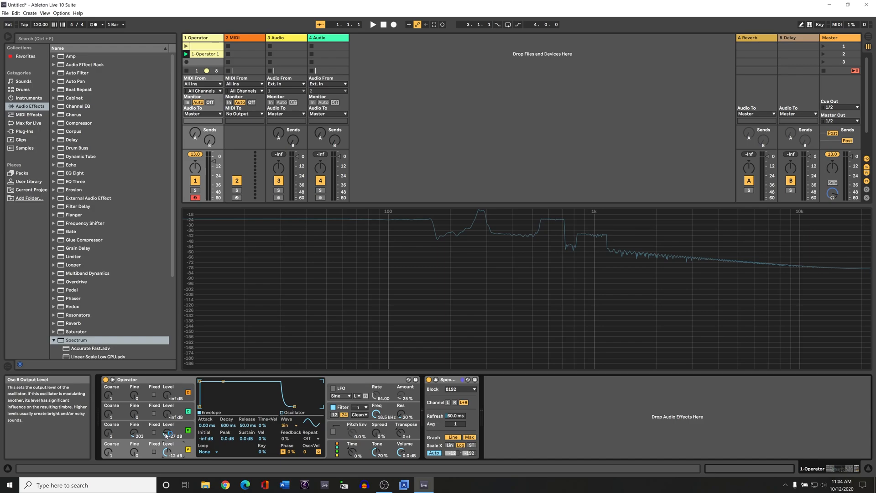
drag(171, 432, 171, 420)
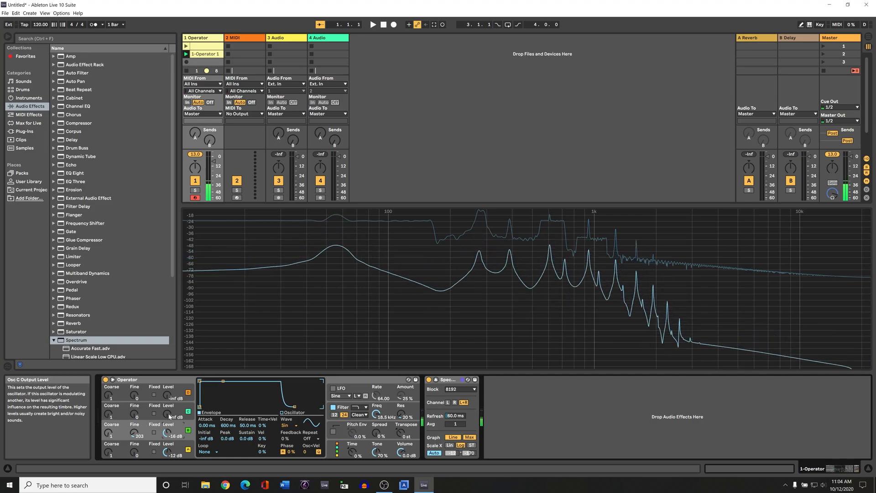
drag(169, 416, 169, 407)
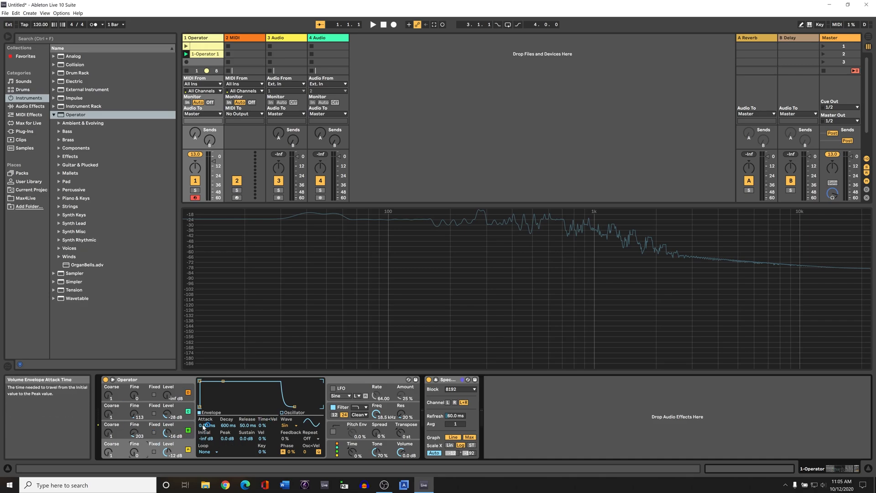
Switch oscillators B and C off, and back on one at a time, to compare their effect on the spectrum
click(188, 430)
click(188, 411)
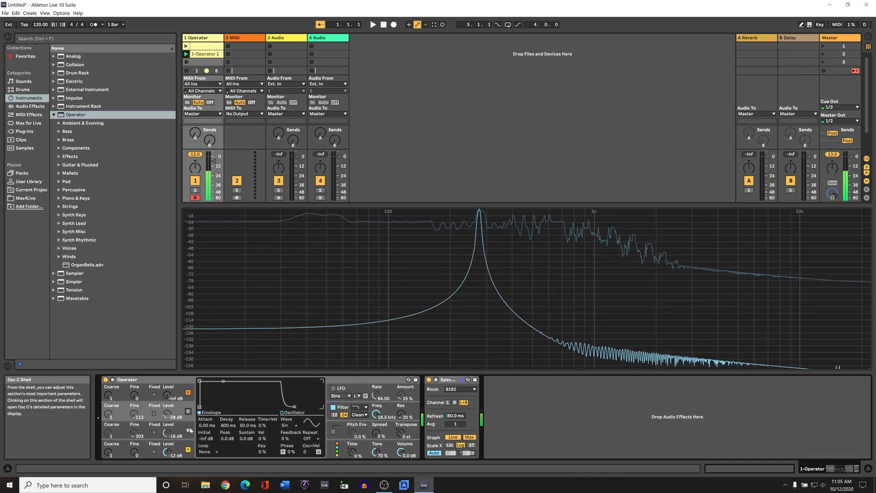
click(188, 431)
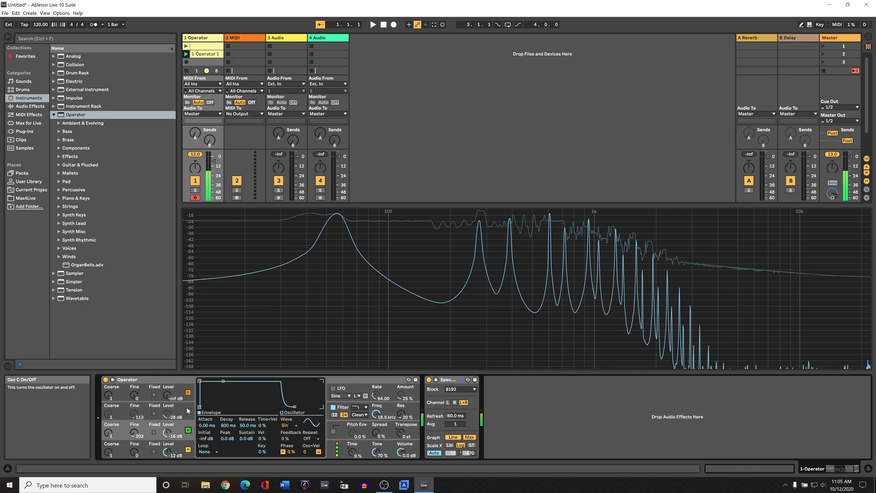
click(188, 412)
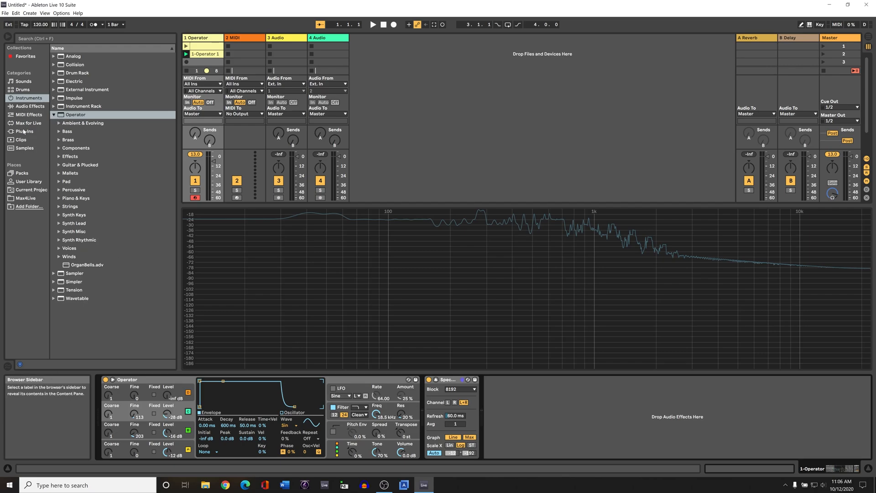
Add jo.Oscilloscope from the Max4Live folder after Spectrum in the Operator track's device chain
click(30, 201)
drag(93, 66, 470, 270)
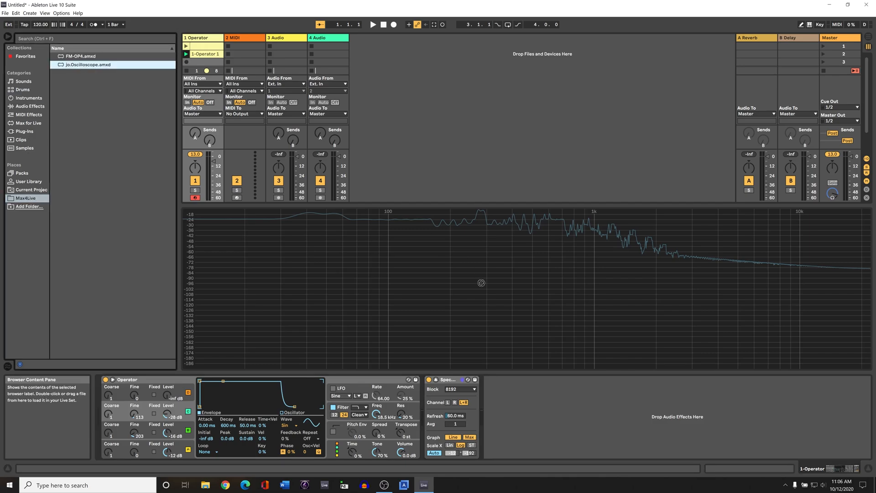
drag(514, 413, 514, 412)
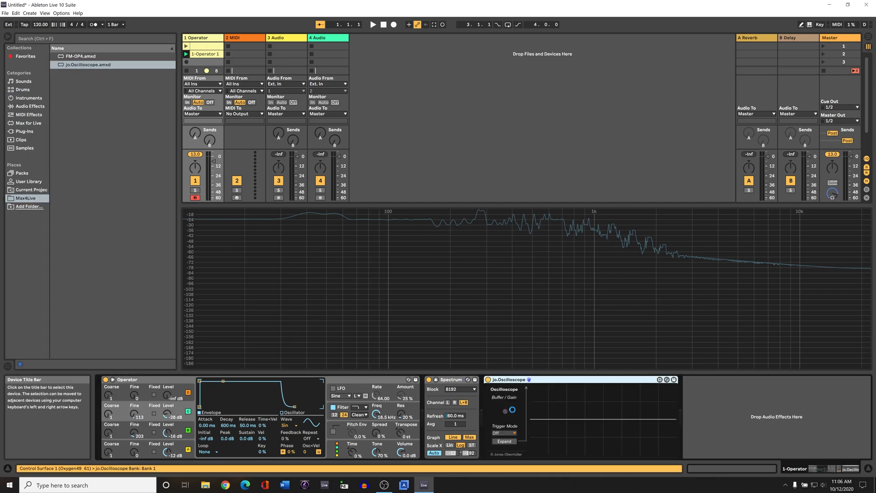
Turn off oscillators B, C and D, and expand the oscilloscope into its own window with trigger mode Up
click(188, 430)
click(188, 393)
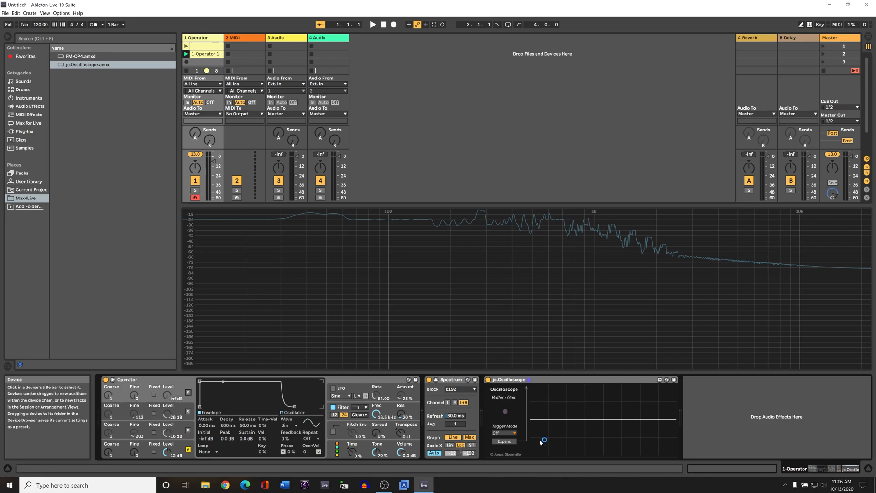
click(510, 442)
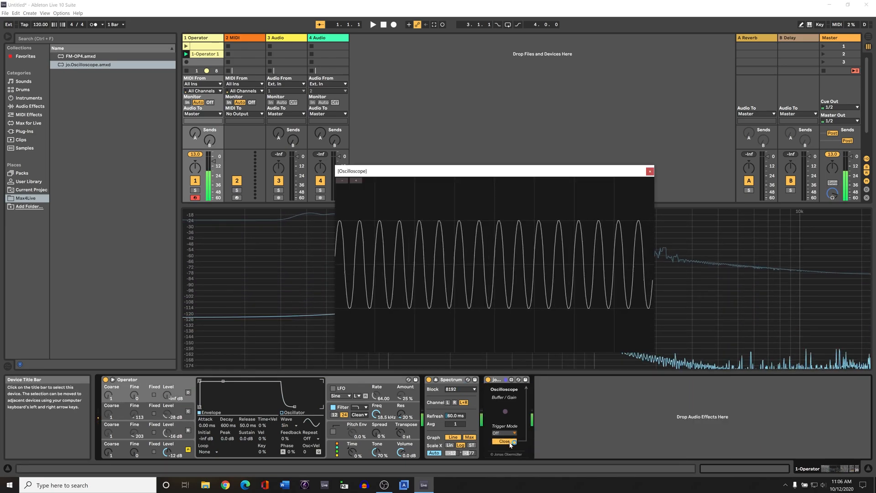
click(504, 432)
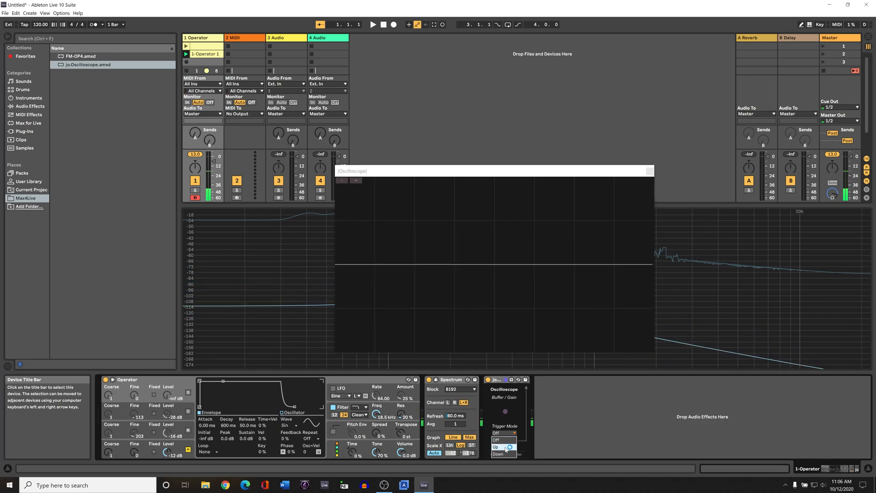
click(502, 447)
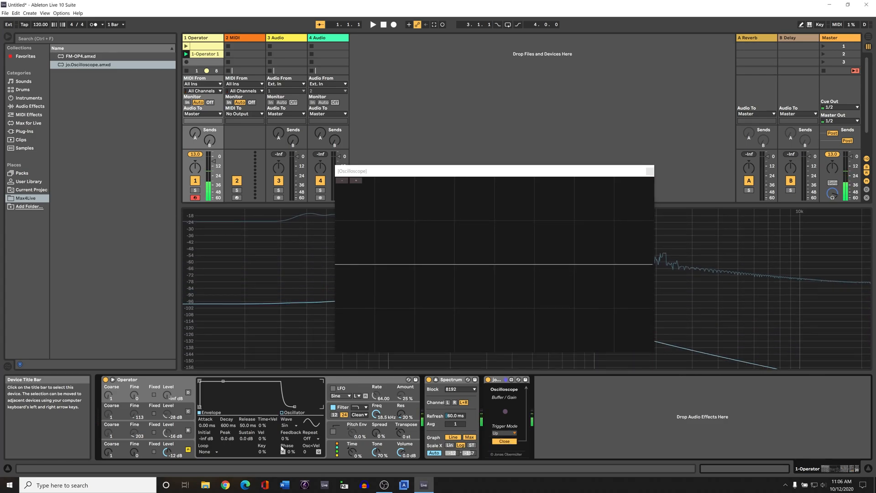
Turn oscillator B back on, set the oscilloscope's trigger mode to Down and adjust its buffer
click(188, 431)
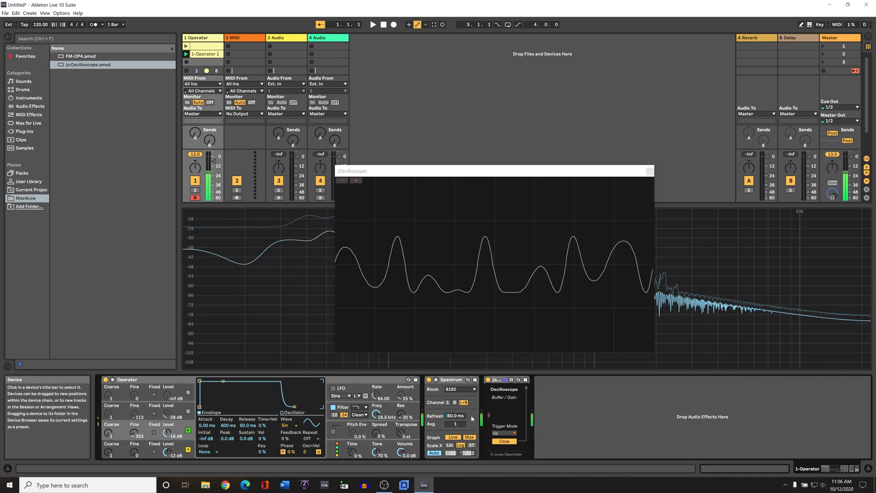
click(507, 432)
click(509, 441)
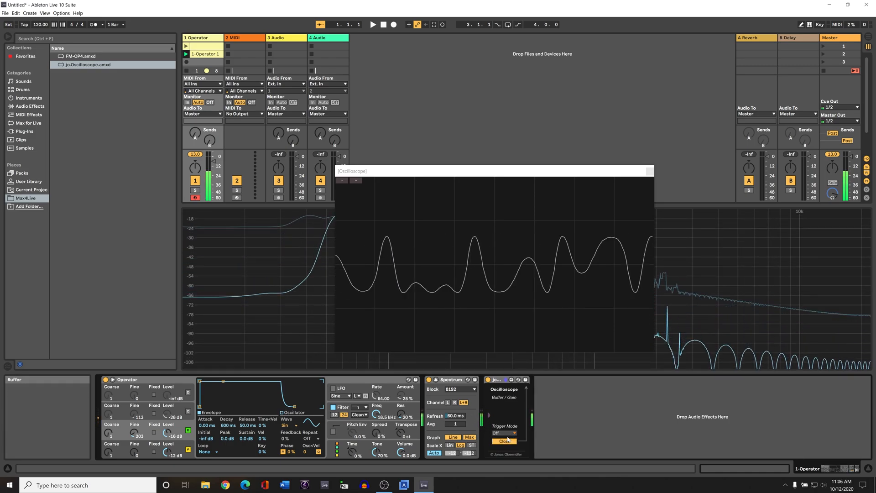
click(500, 434)
click(502, 453)
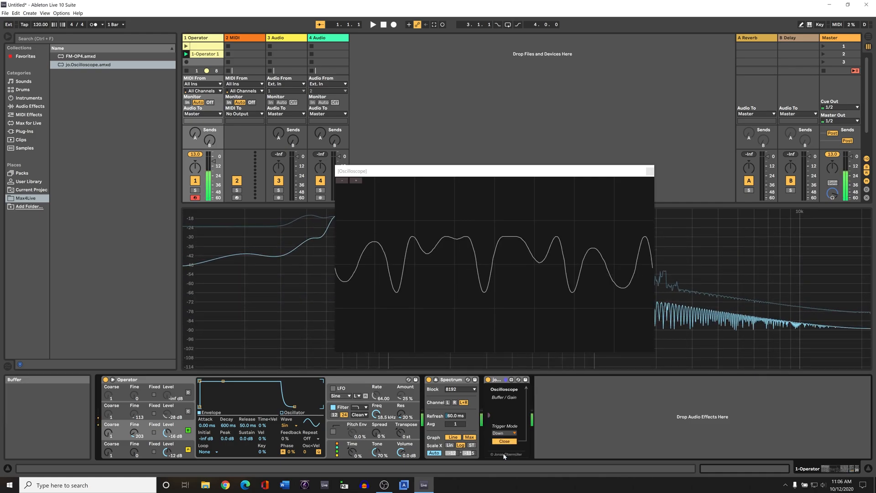
mouse_move(490, 415)
mouse_down()
mouse_move(490, 406)
mouse_move(522, 410)
mouse_move(489, 412)
mouse_up()
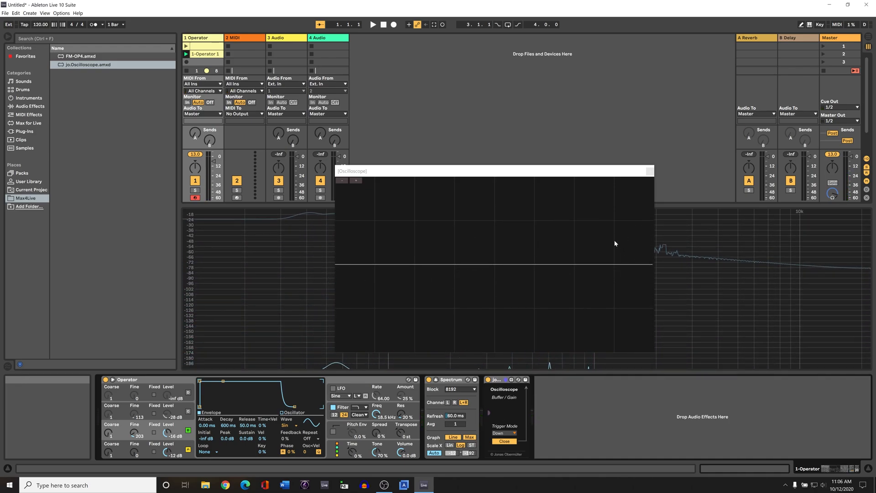
Turn oscillator C back on to view its waveform, and close the oscilloscope window
click(188, 411)
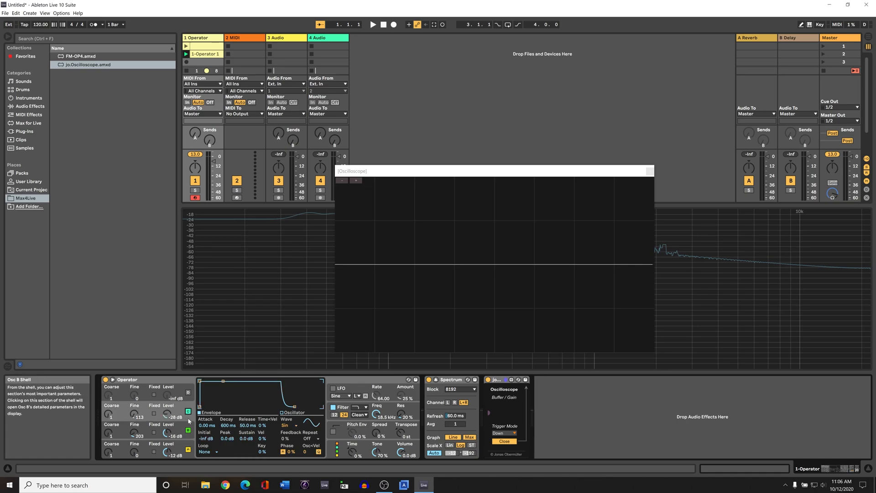
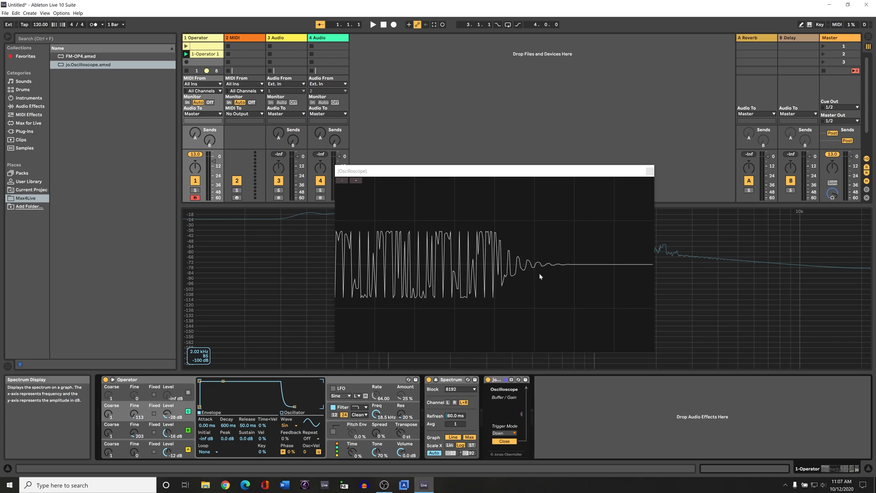
click(650, 170)
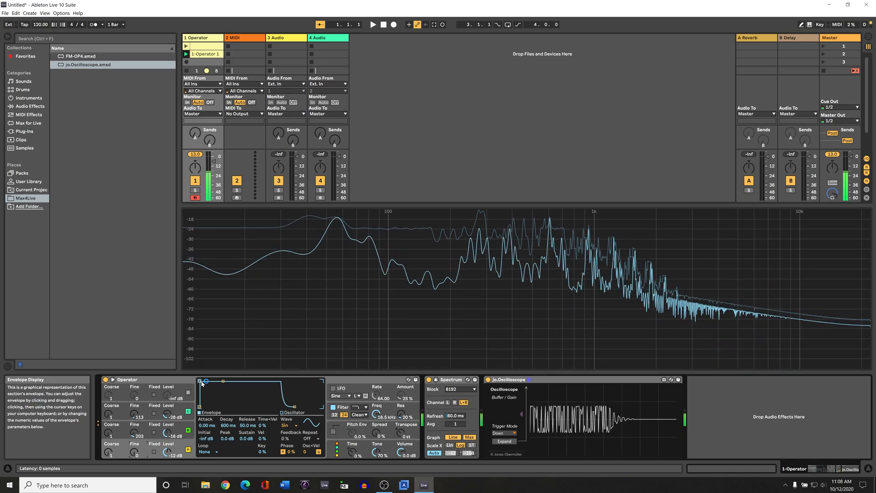
Reshape oscillator A's volume envelope to a 725 ms attack, 1.66 s decay and -12 dB sustain
drag(200, 382, 215, 381)
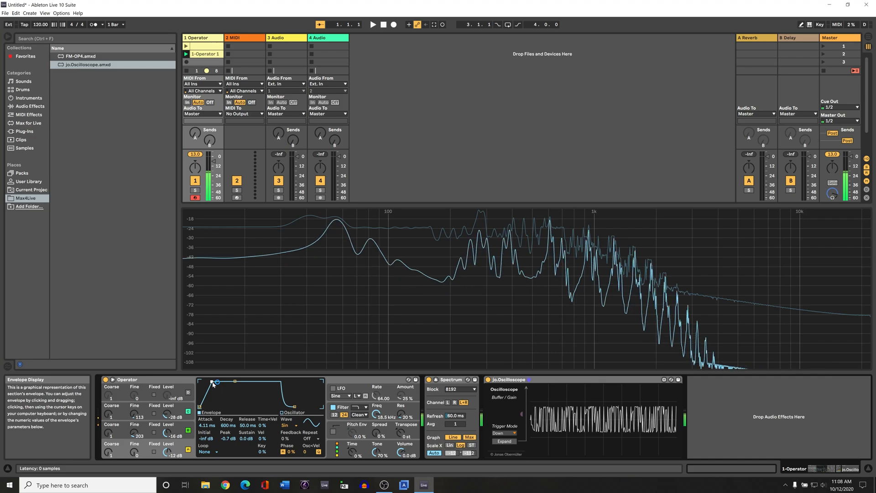
drag(215, 381, 243, 393)
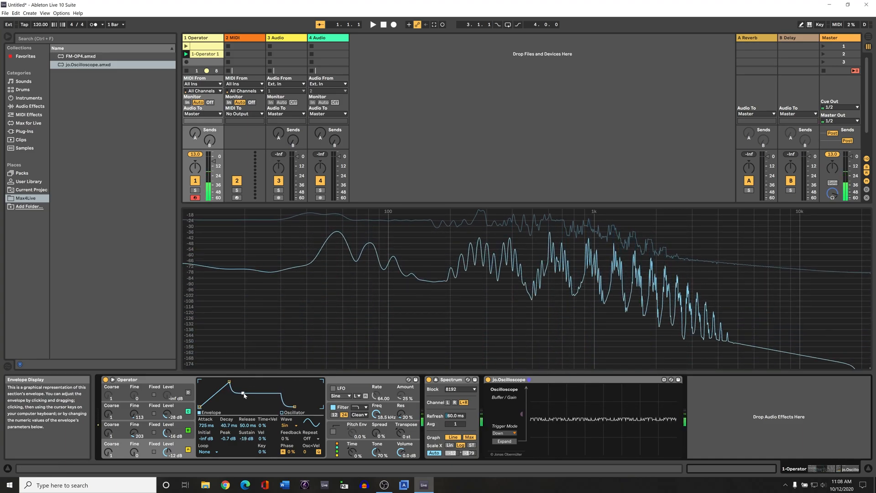
drag(244, 393, 245, 391)
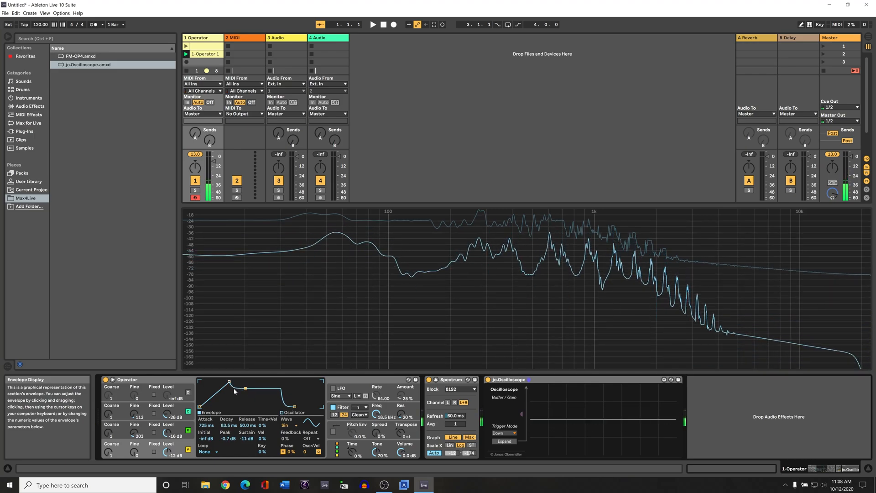
drag(246, 391, 252, 392)
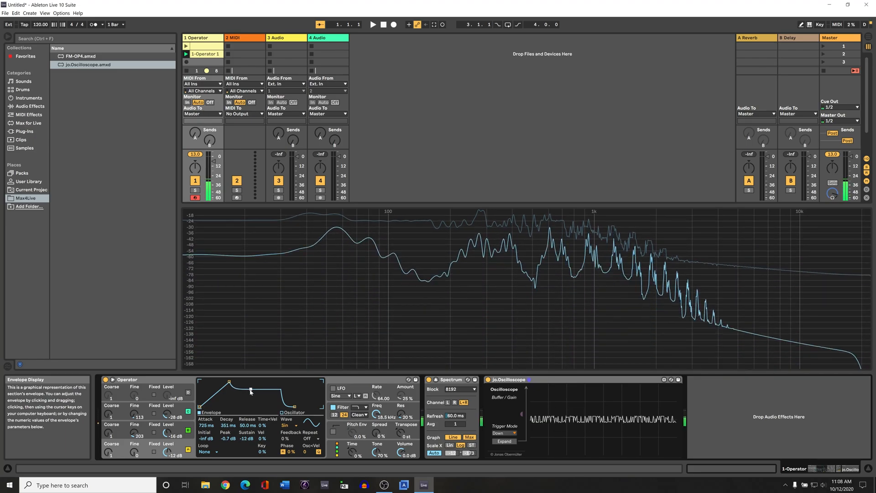
drag(255, 389, 257, 391)
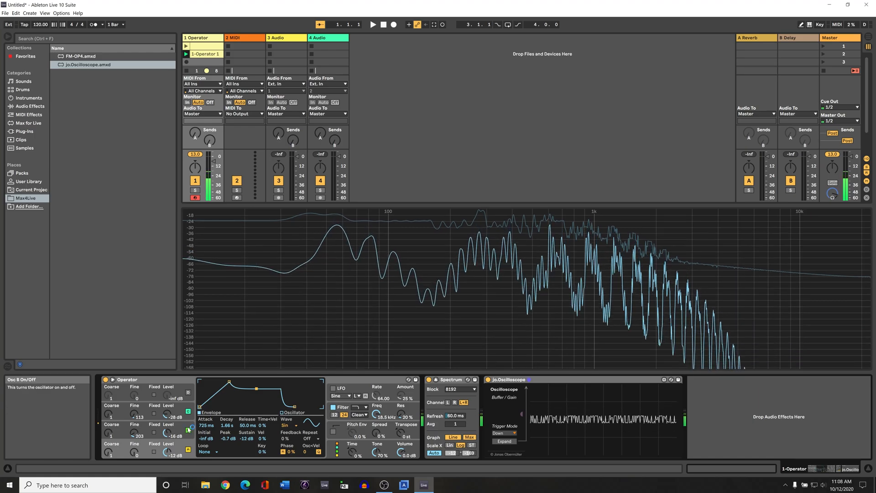
Shape oscillator B's envelope with a 0.64 ms attack, 502 ms decay and -19 dB sustain, and expand the oscilloscope into its own window
click(174, 434)
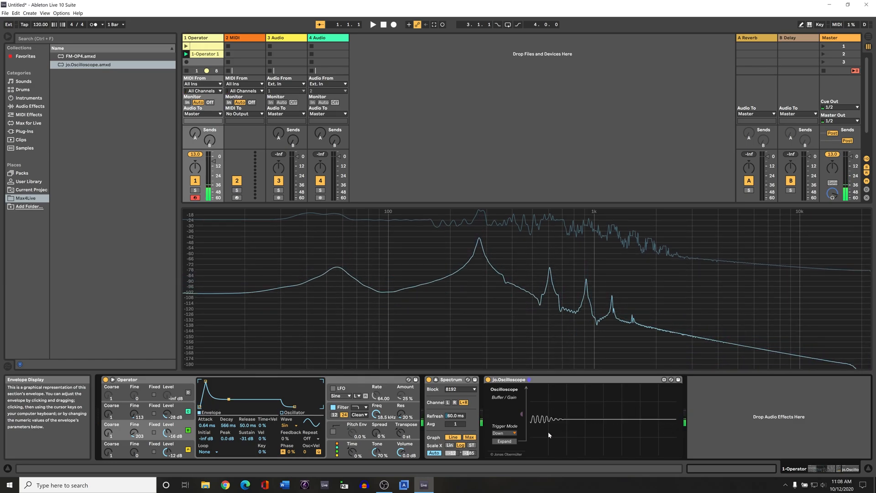
click(505, 442)
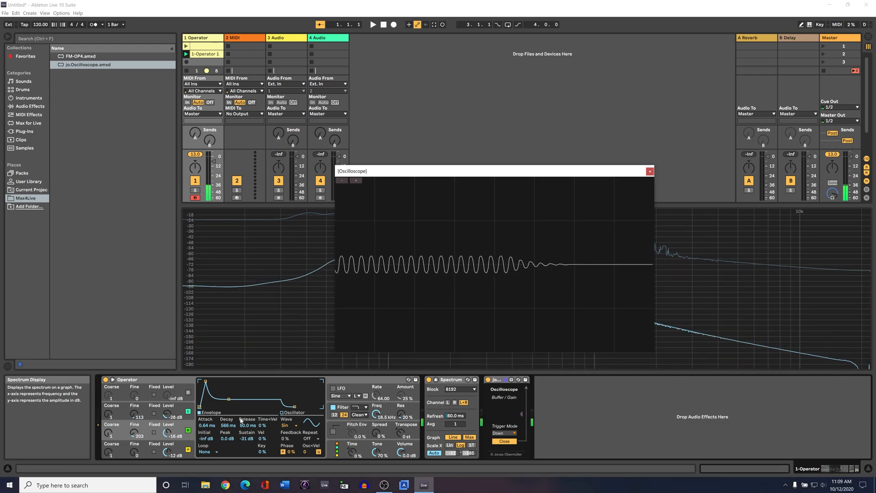
drag(229, 399, 229, 393)
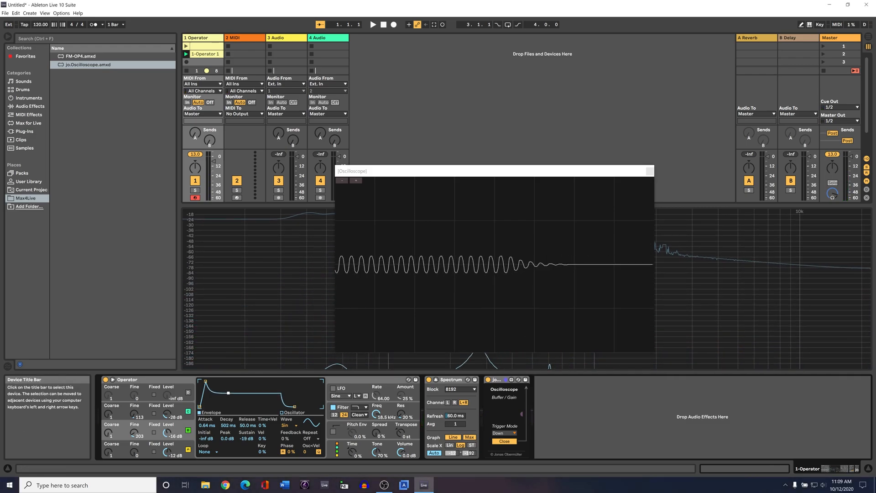
Shape oscillator C's envelope with a 1.61 s attack, 1.31 s decay, -4.8 dB sustain and 1.31 s release
click(147, 452)
click(151, 416)
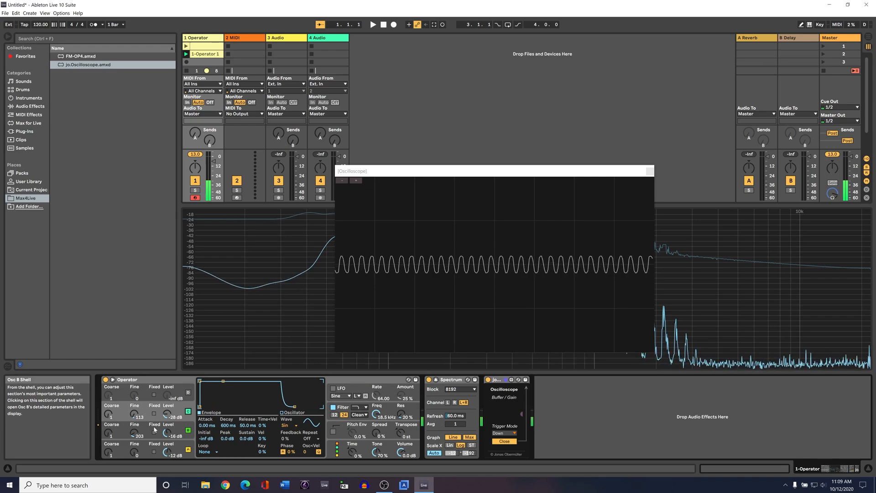
click(188, 412)
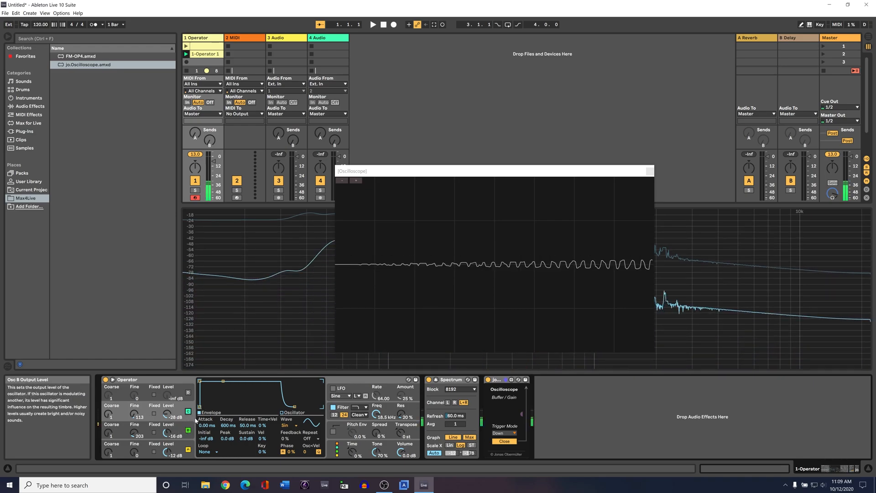
drag(209, 382, 229, 386)
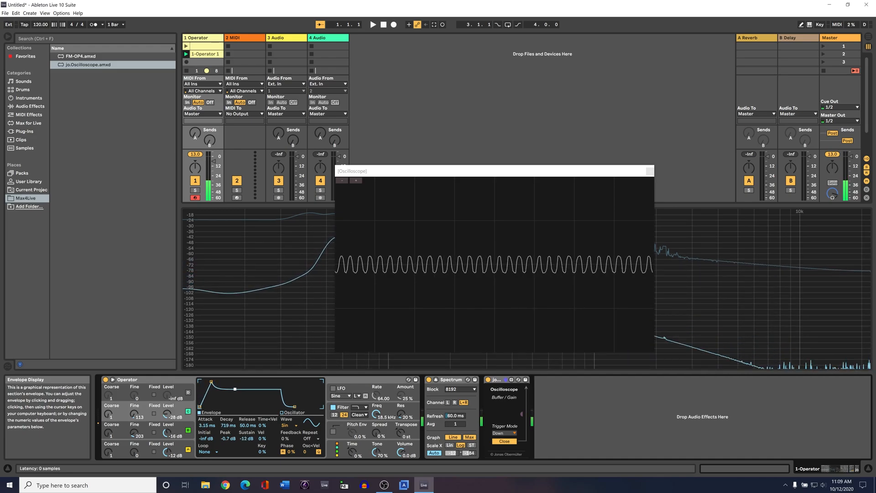
drag(232, 406, 240, 386)
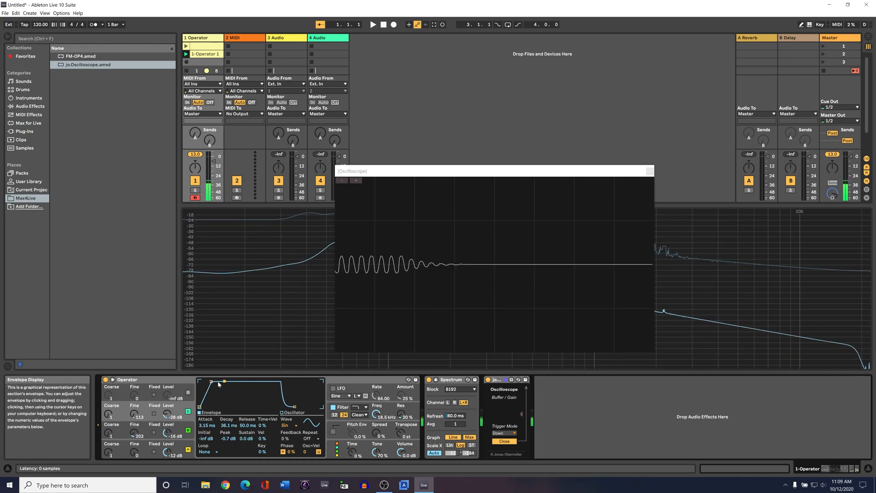
mouse_move(224, 382)
mouse_down()
mouse_move(245, 382)
mouse_move(212, 382)
mouse_up()
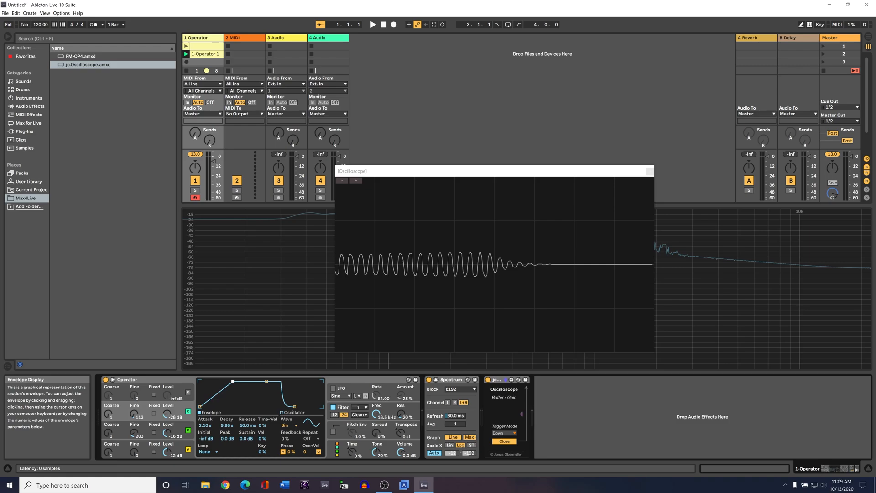
click(265, 381)
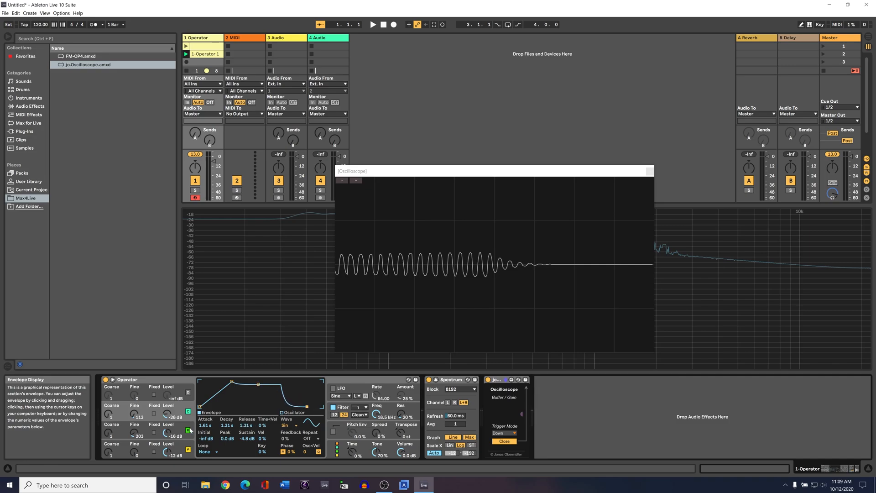
Shorten oscillator B's envelope attack to 0.13 ms, and set oscillator A's envelope release to 638 ms and attack to 3.60 ms
click(155, 428)
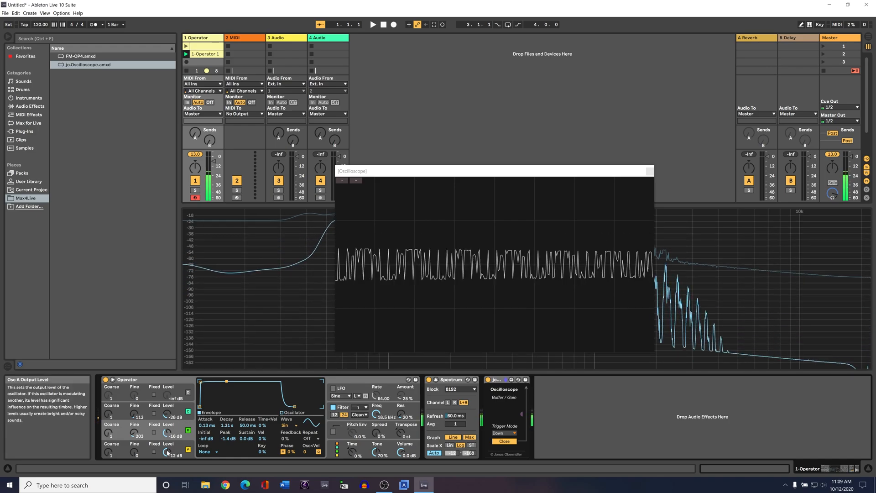
click(145, 456)
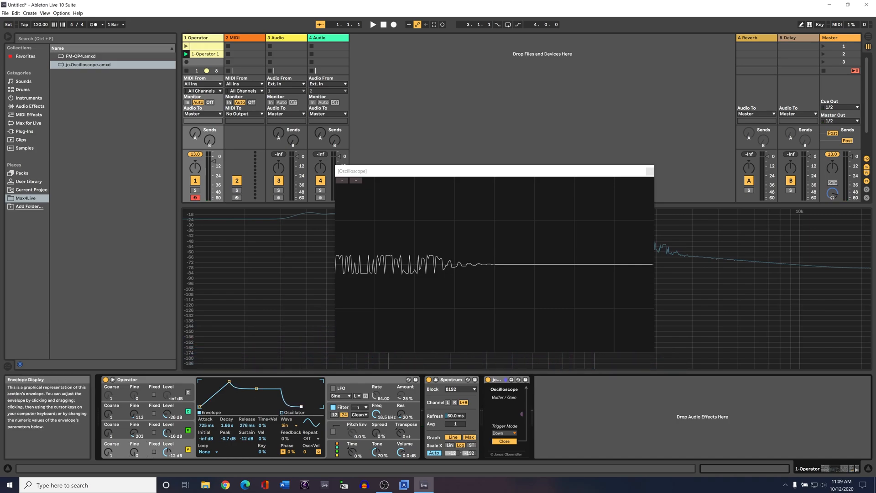
drag(304, 407, 305, 408)
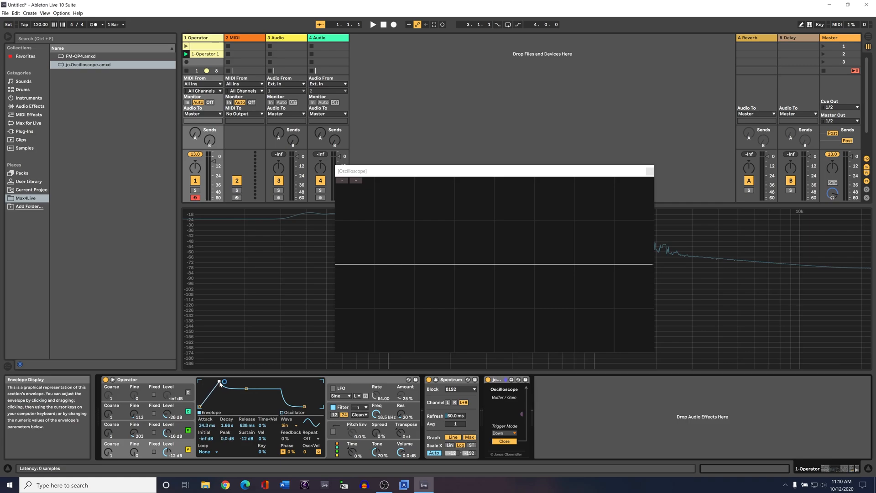
drag(220, 385, 212, 381)
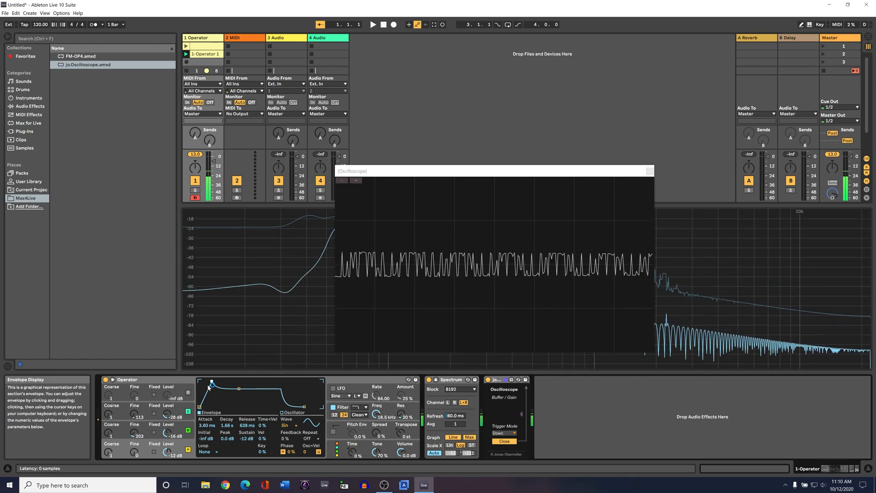
Set oscillator B's envelope to a 374 ms attack, 276 ms decay, -2.1 dB peak and sustain, and 120 ms release
click(148, 429)
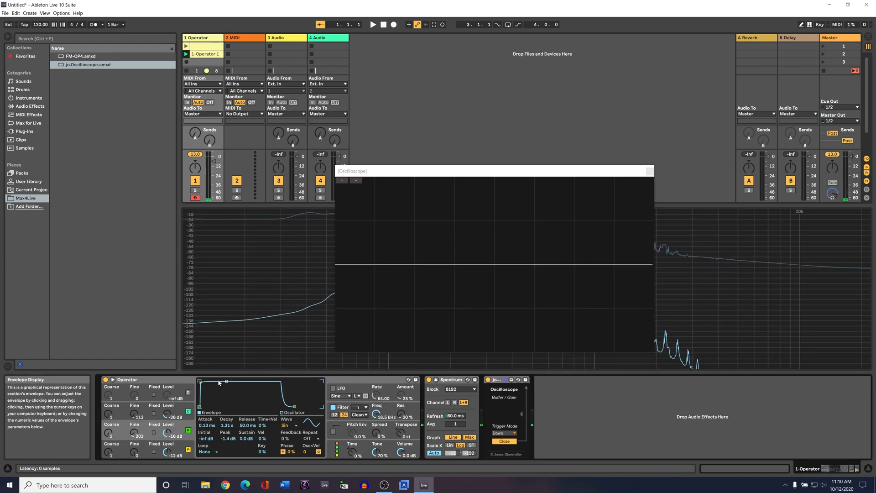
drag(204, 384, 207, 382)
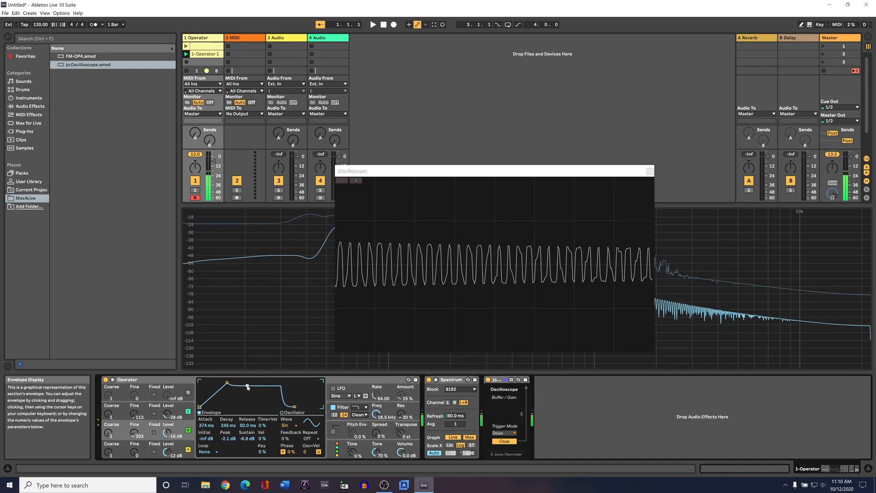
drag(247, 387, 248, 385)
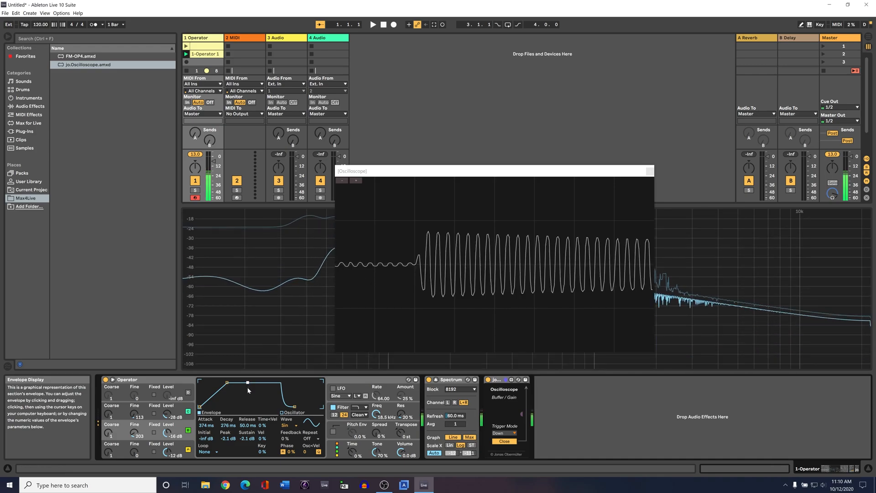
drag(294, 407, 298, 407)
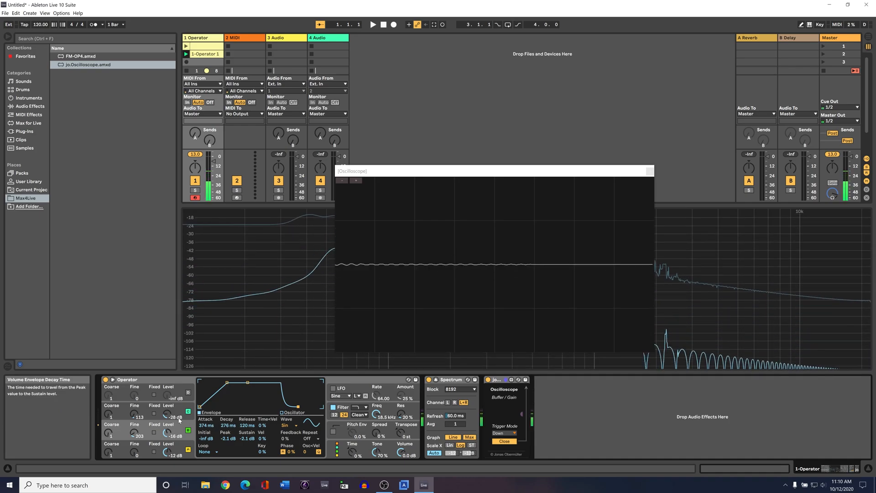
Switch oscillator C to a fixed frequency and set its envelope attack to 220 ms
click(154, 413)
drag(231, 388, 229, 387)
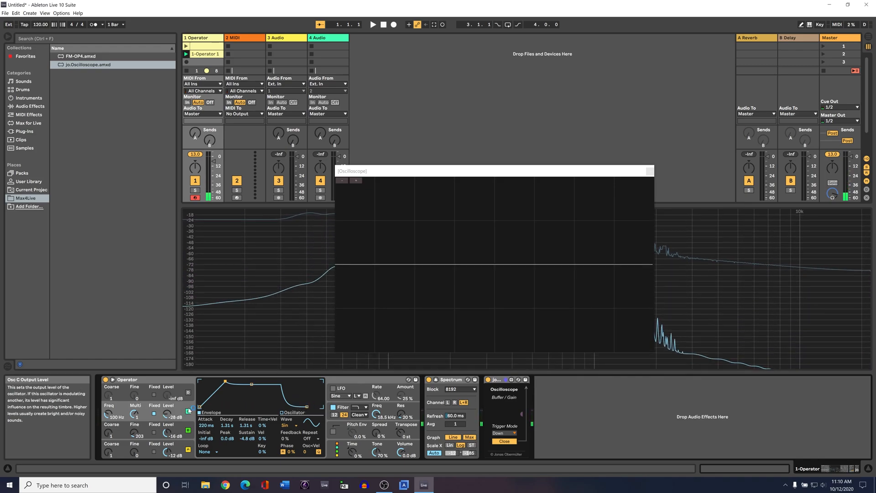
Try oscillator C's output level at -22 dB and -27 dB, and return it to -28 dB
drag(168, 416, 168, 416)
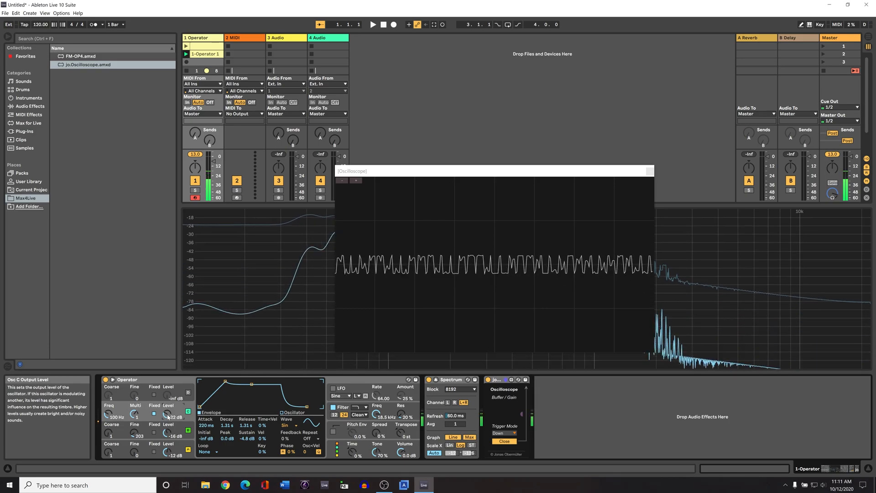
drag(167, 414, 167, 417)
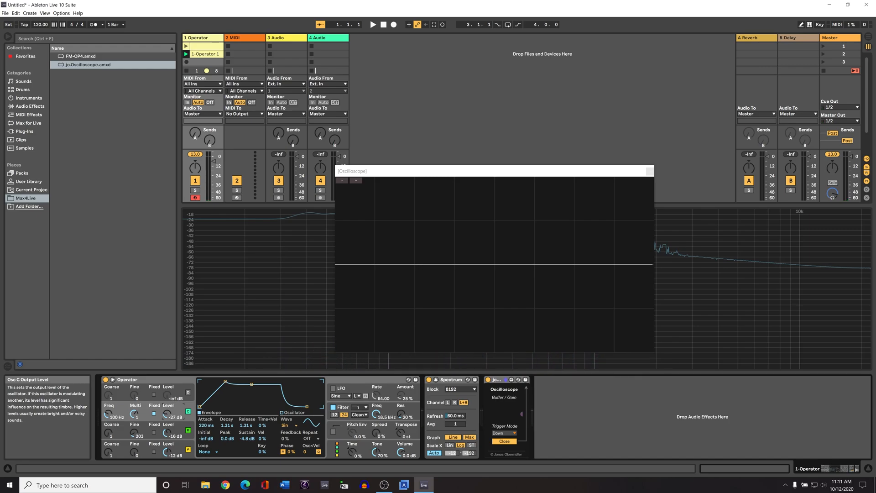
drag(167, 415, 167, 416)
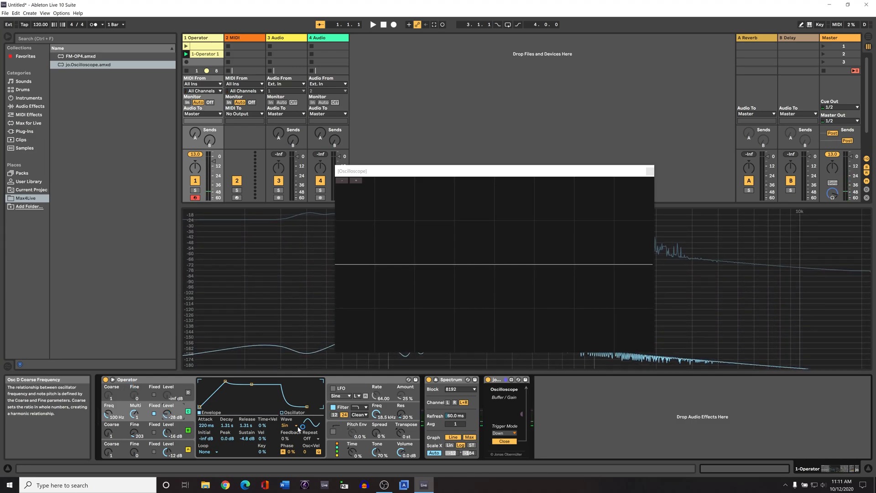
Enable the pitch envelope at 30% with a +12 st initial, -4 st peak and 0.17 ms attack, and set Spread to 26%
click(342, 440)
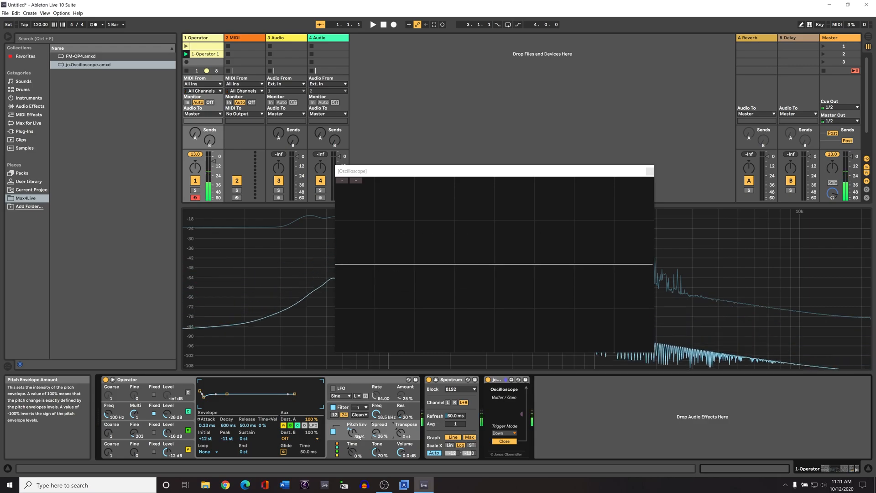
drag(204, 397, 201, 395)
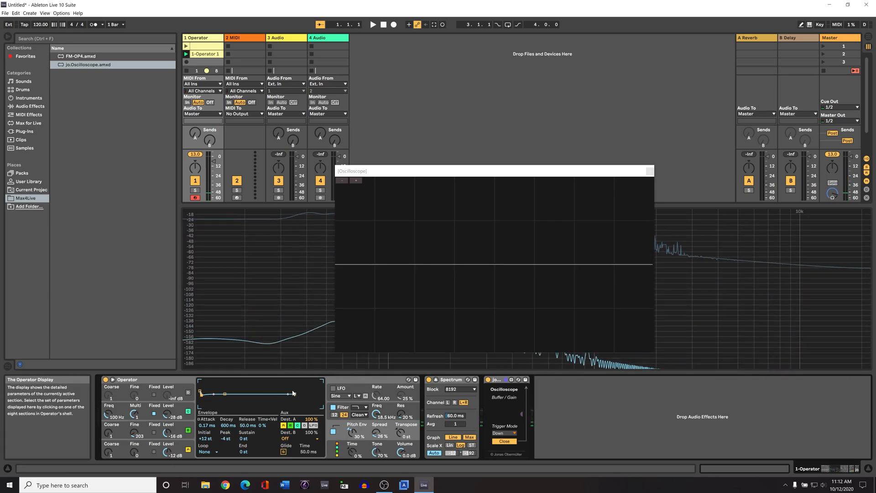
Set the filter's shaper to Soft with 3.19 dB drive and try its Dry/Wet at 84%
click(392, 410)
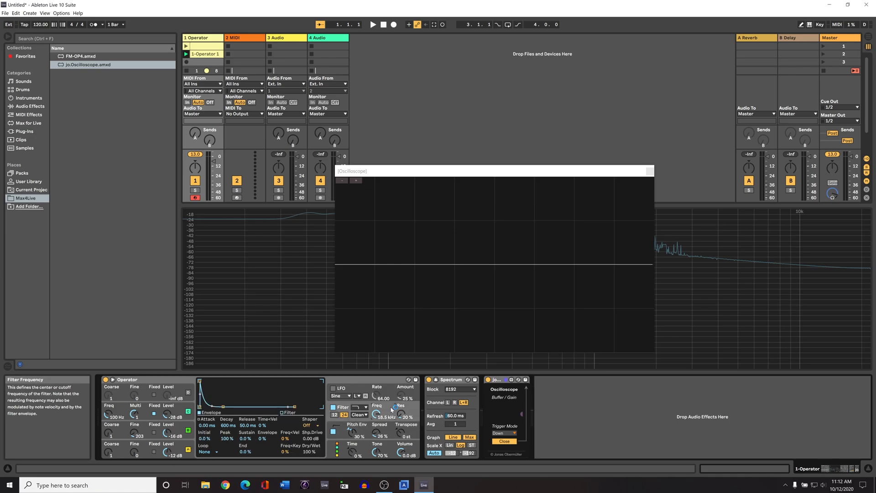
click(317, 426)
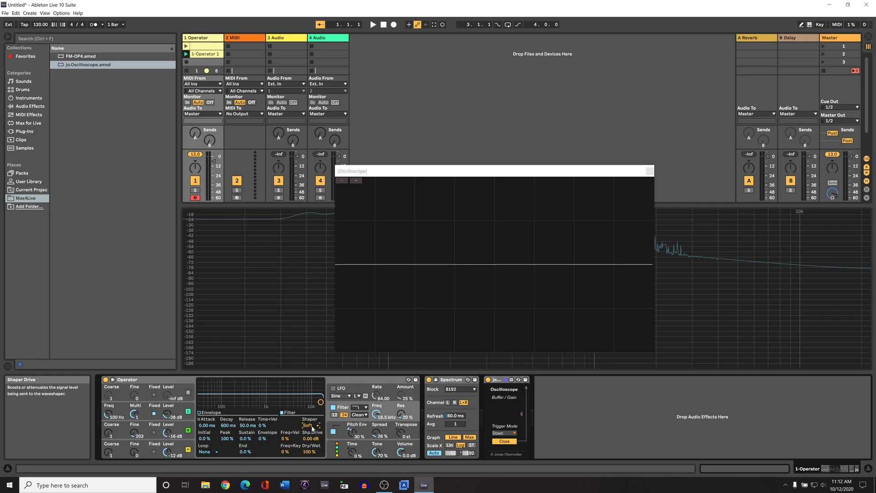
click(310, 425)
click(315, 464)
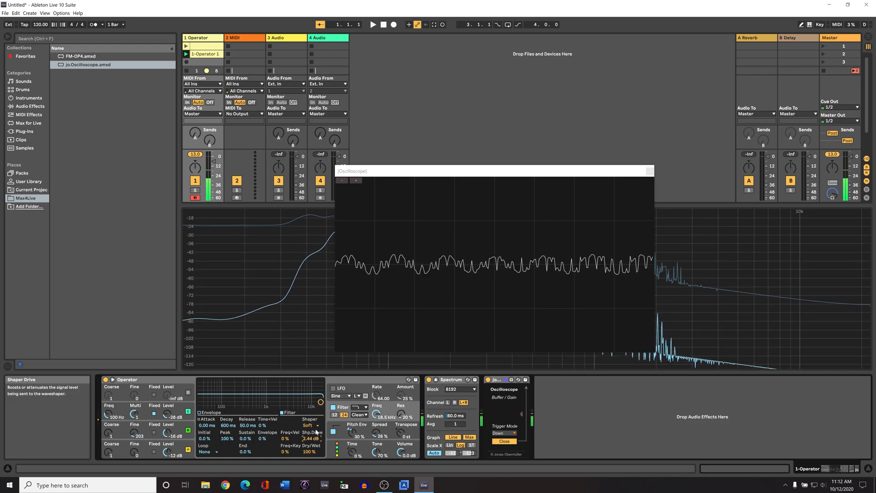
drag(312, 438, 310, 460)
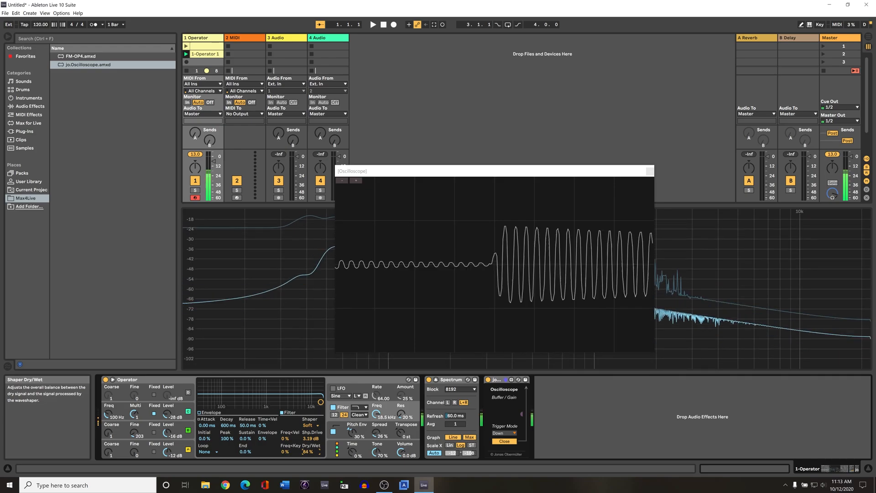
Compare the filter shaper Off with Soft at 100% Dry/Wet, and set Freq<Vel to 93% and Freq<Key to 34%
click(313, 426)
click(307, 432)
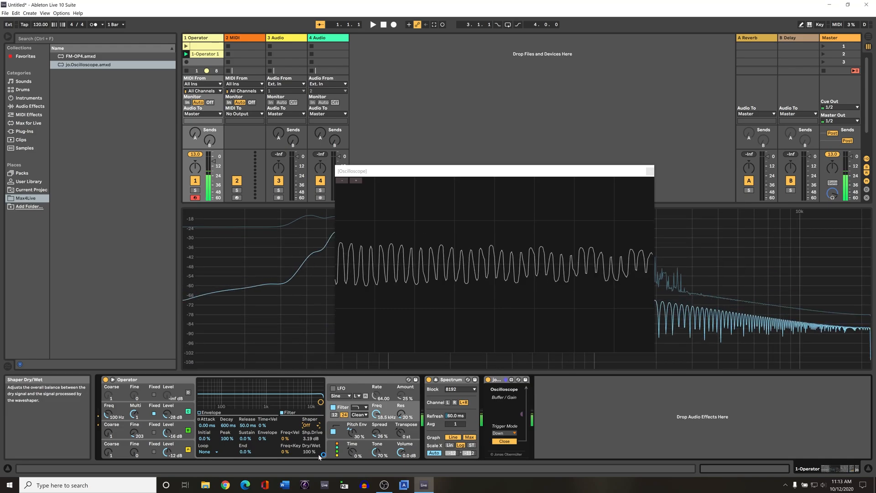
click(312, 426)
click(314, 439)
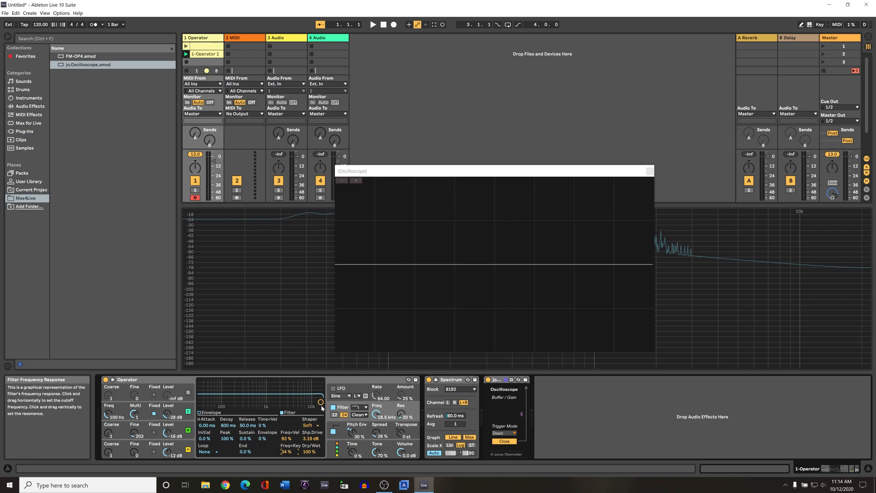
click(181, 392)
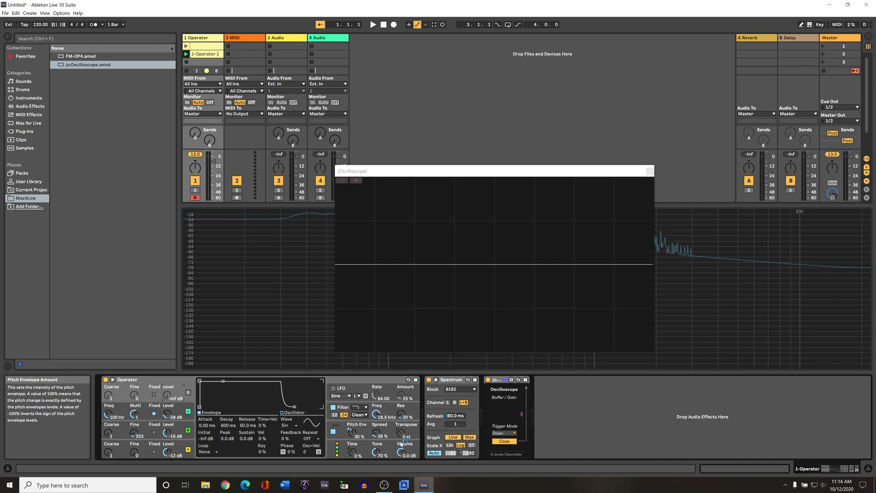
Review the LFO settings and the envelope and oscillator settings of Operator's four oscillators
click(351, 386)
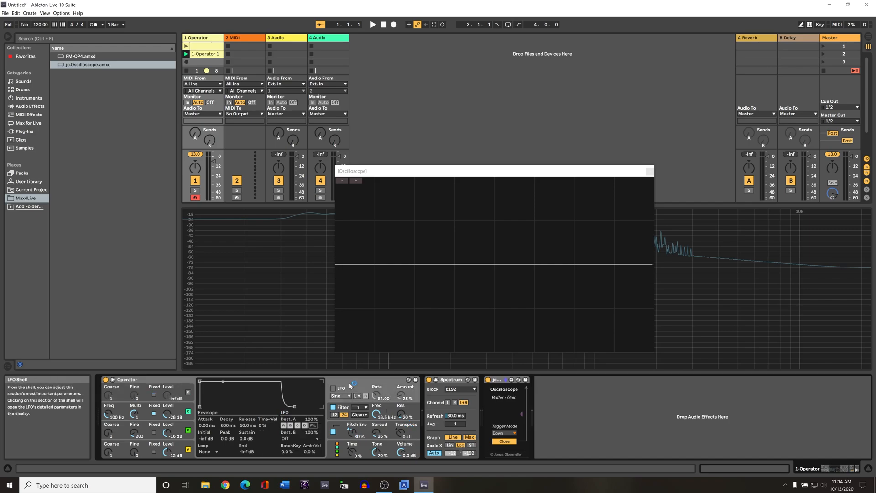
click(157, 417)
click(143, 429)
click(147, 451)
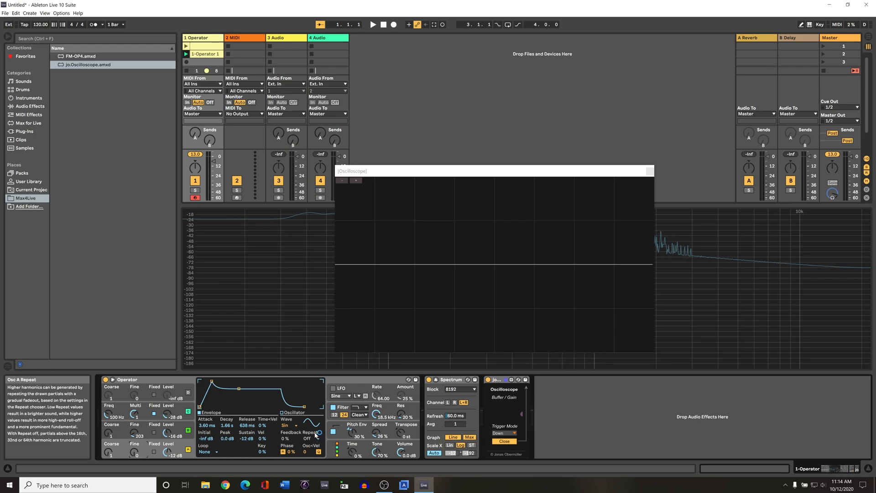
click(160, 382)
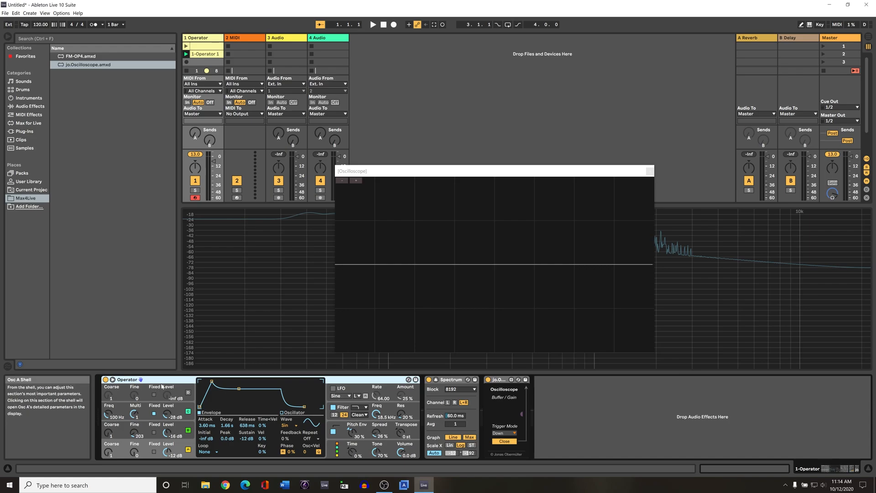
click(148, 395)
click(148, 413)
click(148, 432)
click(147, 453)
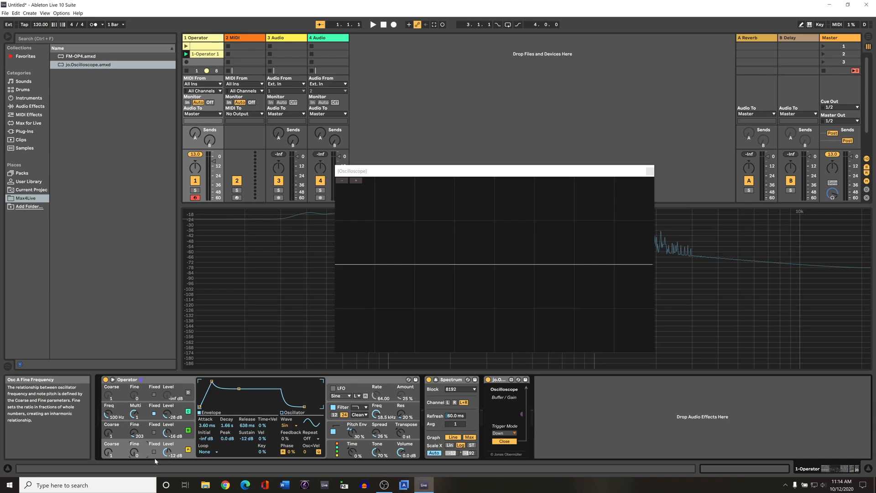
Close the floating oscilloscope window and view oscillator A's waveform editor
drag(567, 173, 543, 186)
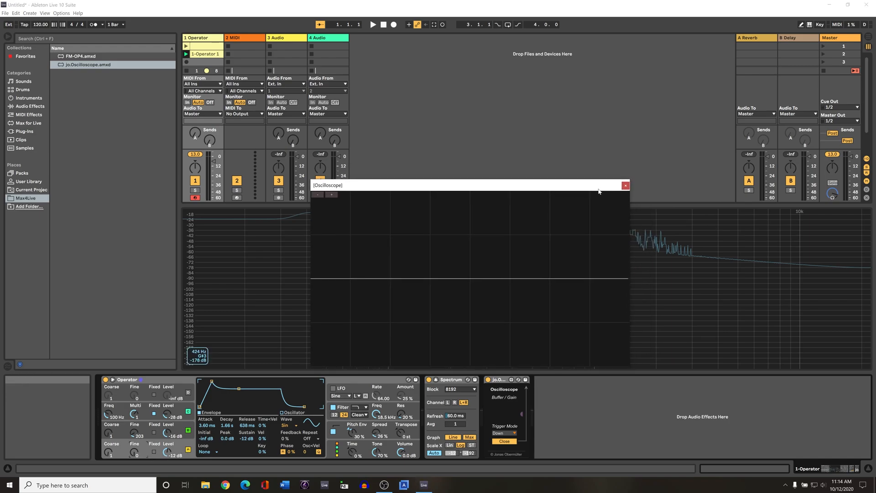
click(626, 185)
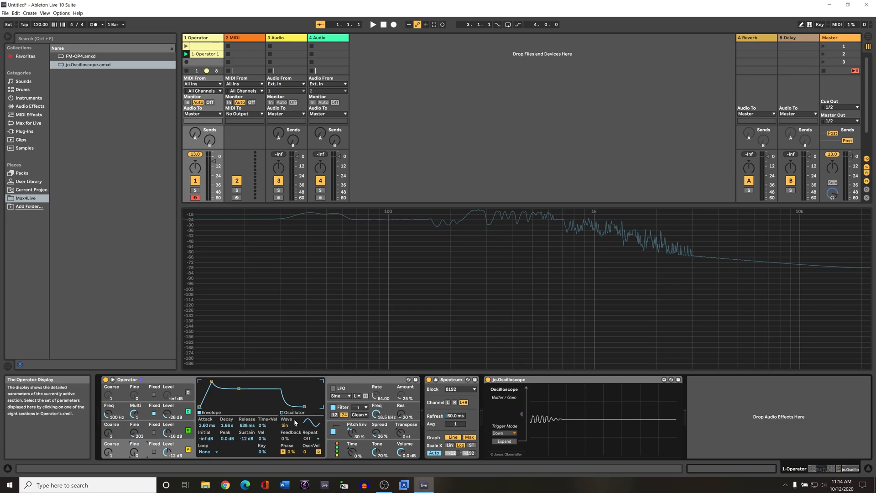
click(283, 413)
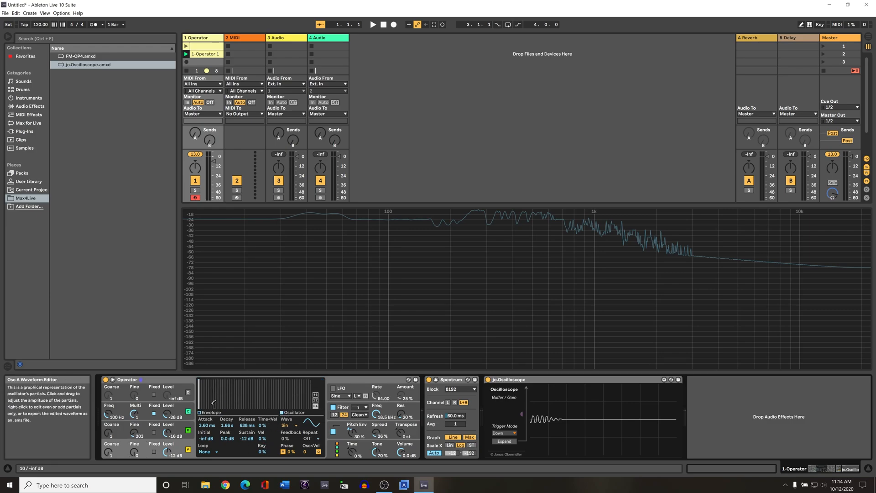
click(145, 431)
click(152, 447)
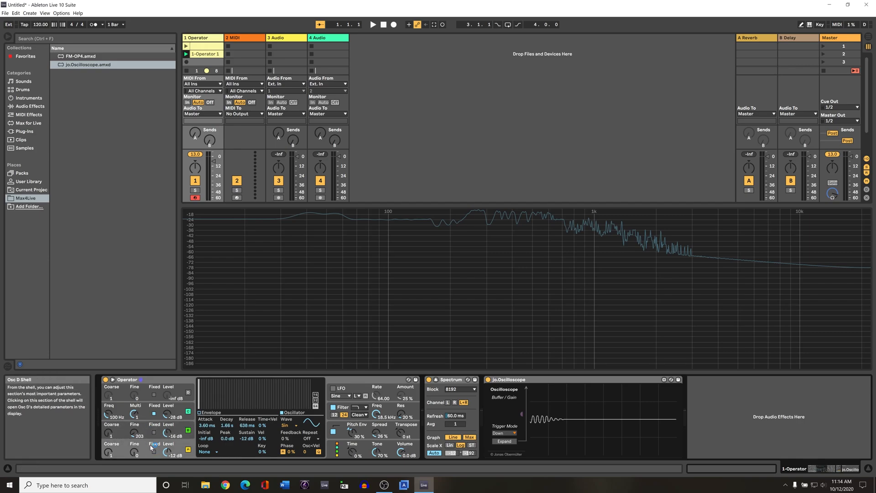
Return to the envelope display and compare the envelopes of oscillators B, C and A
click(200, 412)
click(144, 430)
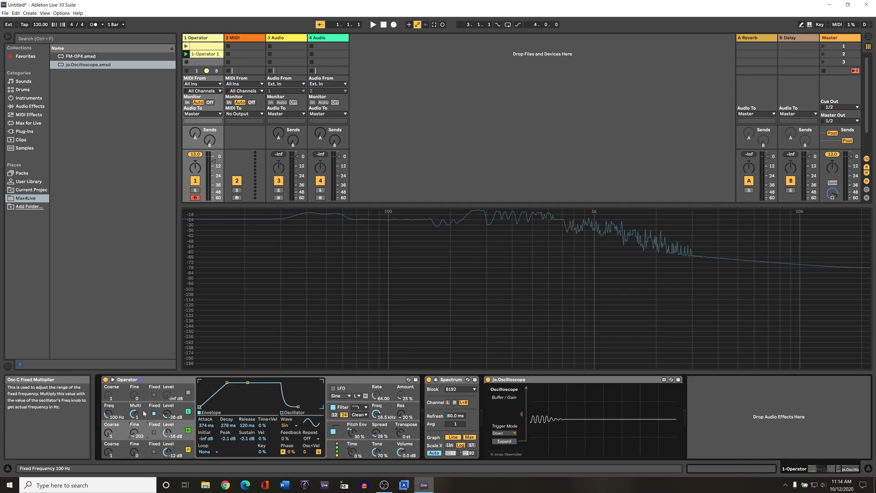
click(144, 414)
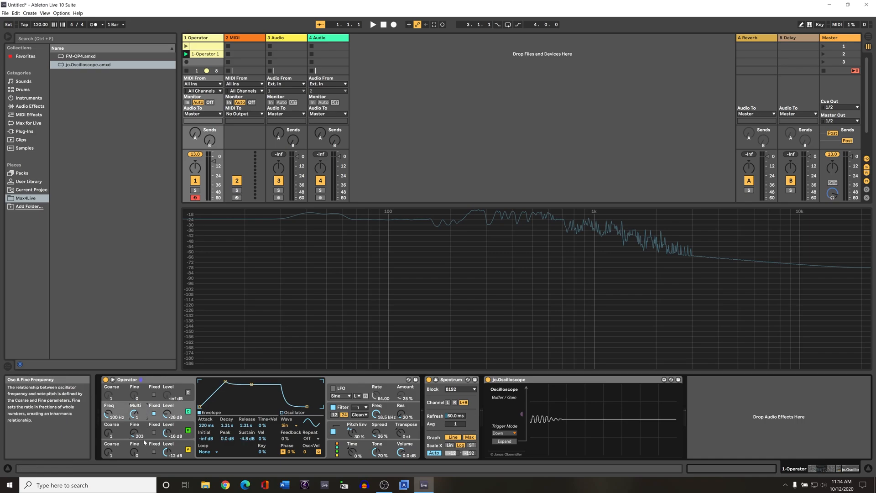
click(145, 433)
click(158, 455)
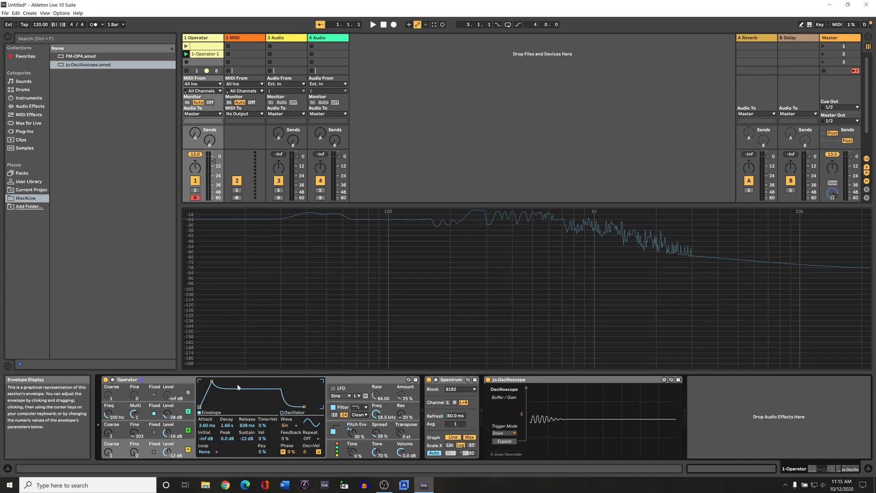
Set oscillator A, B and C envelopes to -inf dB sustain, with attacks of 2.11, 0.95, 1.09 ms and decays of 28.5, 51.7, 32.1 ms
drag(239, 390, 223, 406)
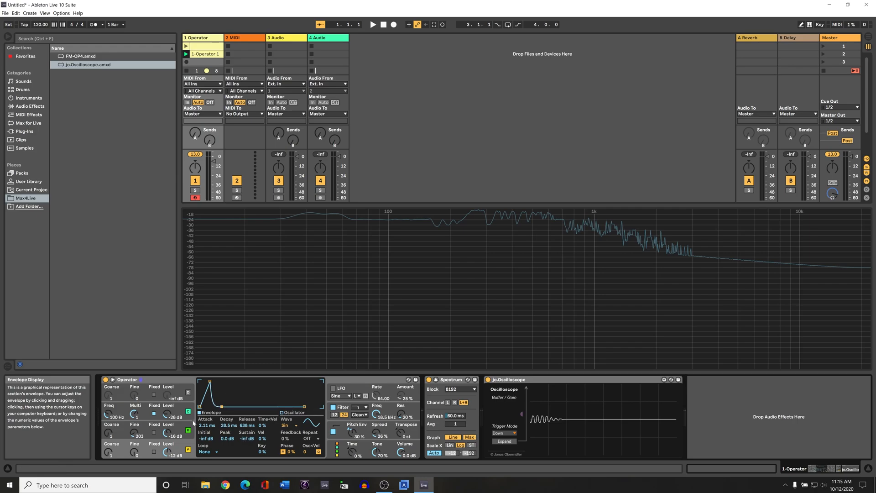
click(147, 433)
drag(228, 383, 221, 406)
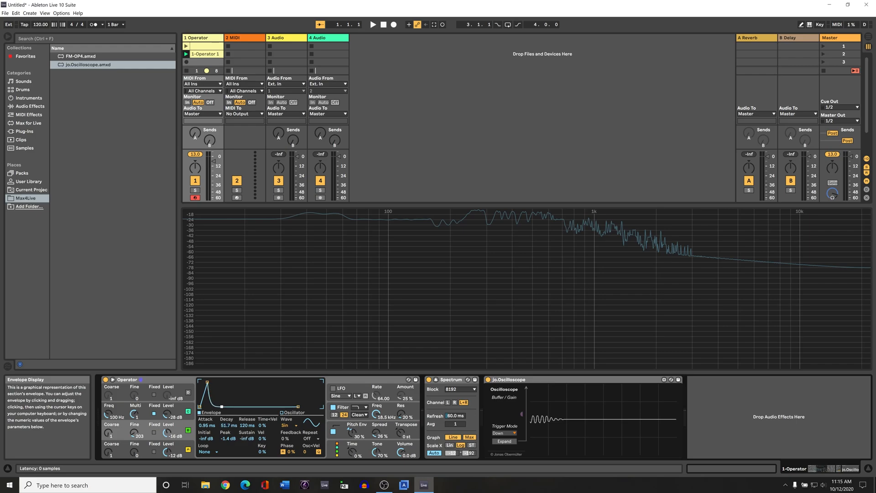
click(151, 409)
mouse_move(224, 381)
mouse_down()
mouse_move(206, 381)
mouse_move(234, 395)
mouse_move(235, 405)
mouse_move(208, 381)
mouse_up()
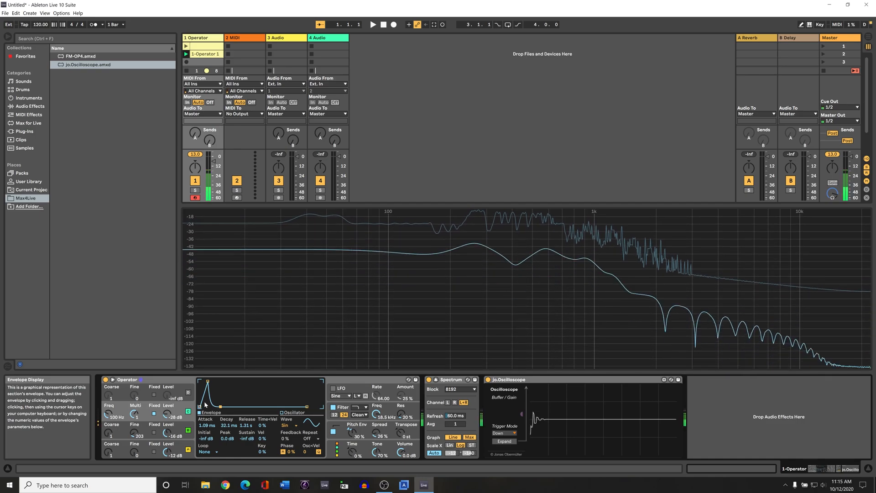
Try oscillator A's envelope at 45.9 ms decay and -34 dB sustain, and oscillator B's at 83.5 ms and -40 dB
click(161, 454)
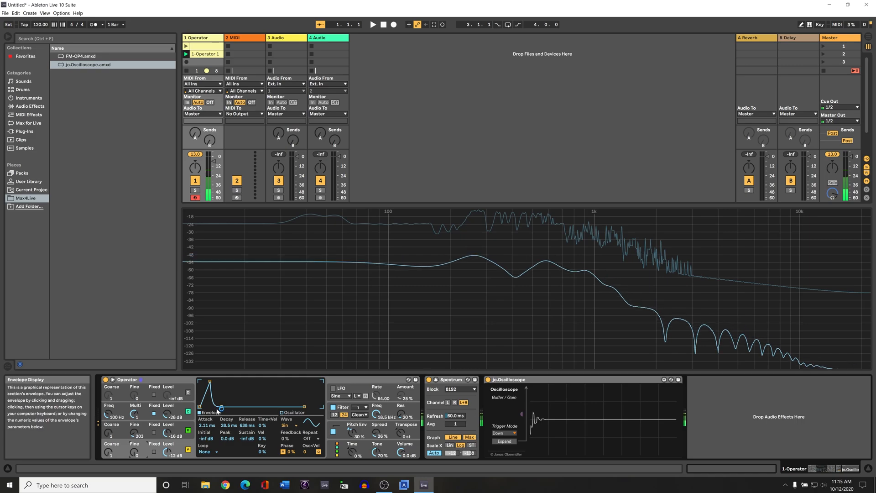
drag(222, 407, 224, 400)
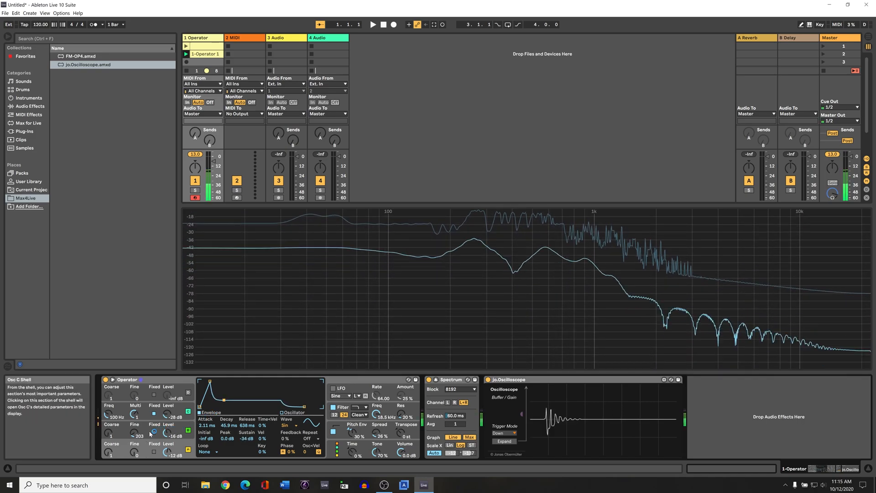
click(165, 428)
drag(222, 406, 223, 402)
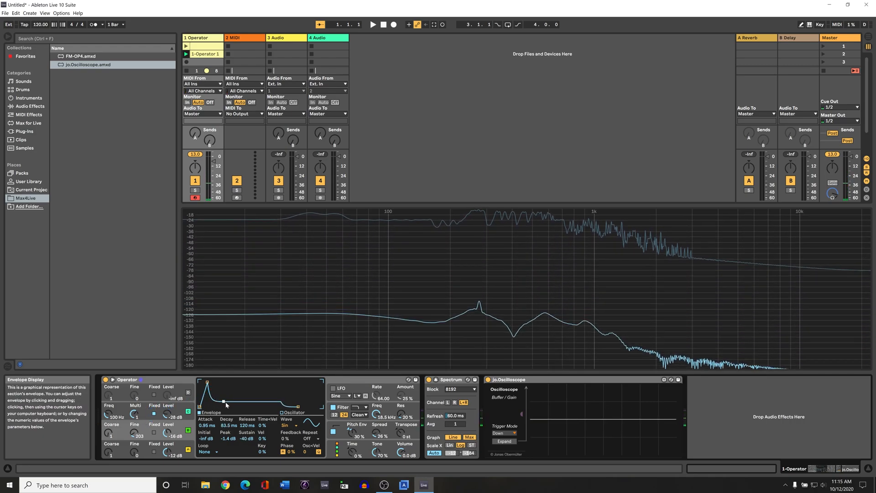
Set oscillator B's envelope to 1.82 ms decay, -3.4 dB sustain and 94.1 ms release, trying a -14 dB sustain on the way
drag(223, 403, 224, 391)
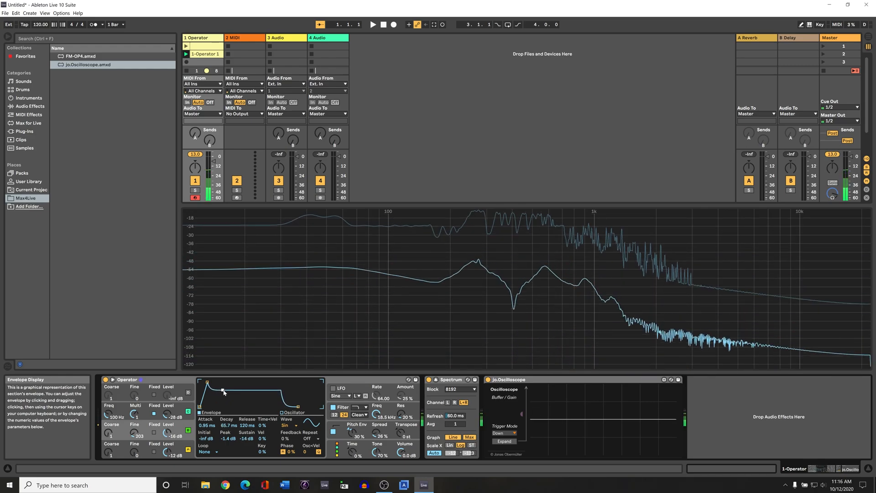
drag(222, 391, 208, 385)
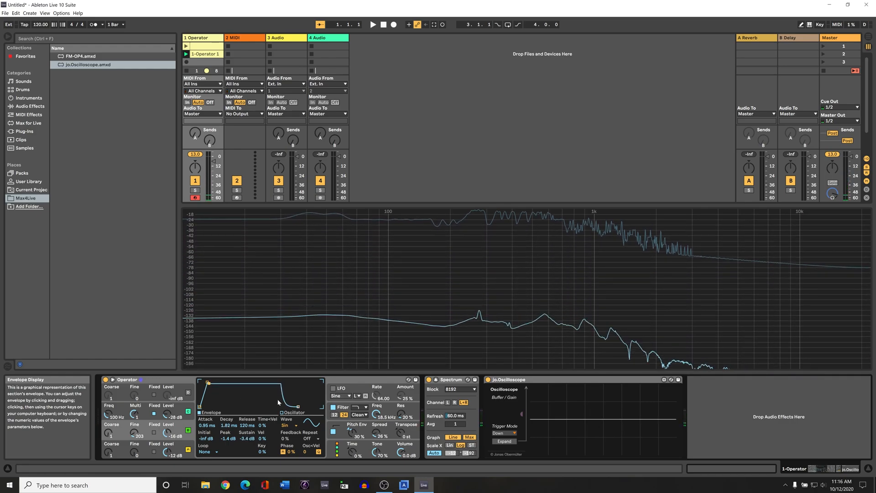
drag(299, 407, 295, 406)
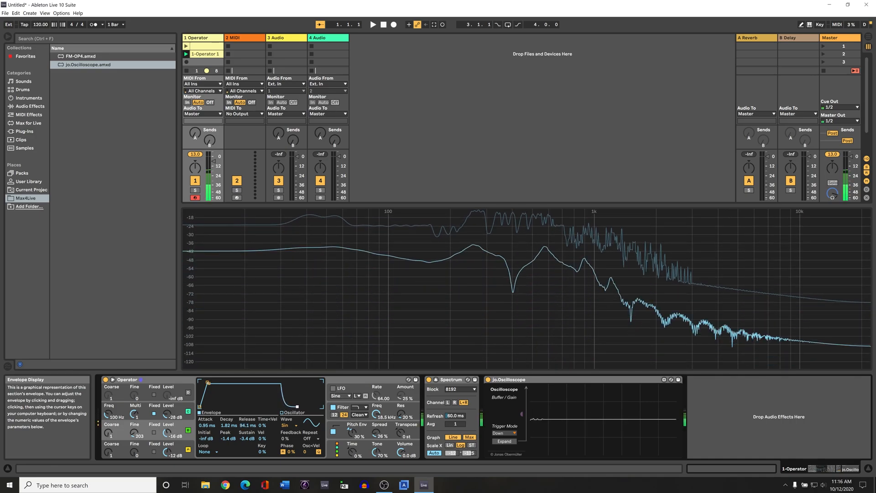
Set oscillator C to 4.73 ms decay and -42 dB sustain, and oscillator A to 6.98 ms attack, 135 ms decay and -44 dB sustain
click(147, 412)
mouse_move(219, 407)
mouse_down()
mouse_move(209, 383)
mouse_move(213, 401)
mouse_up()
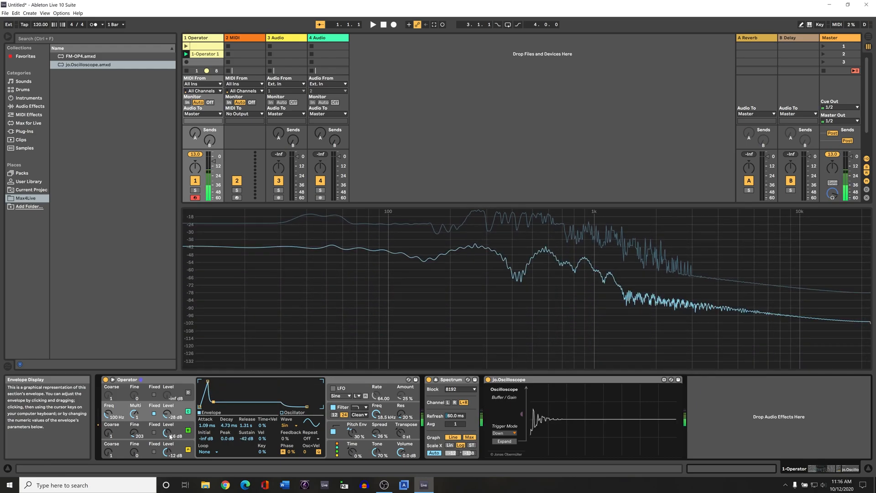
click(148, 447)
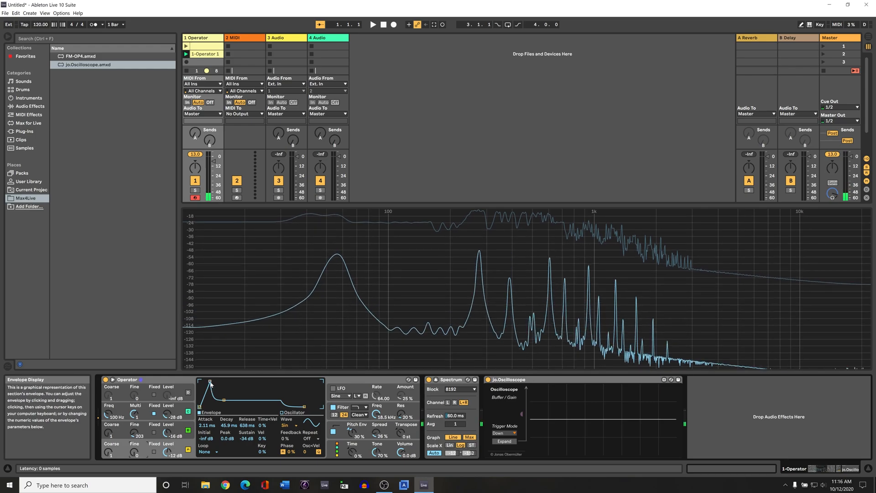
drag(210, 381, 230, 404)
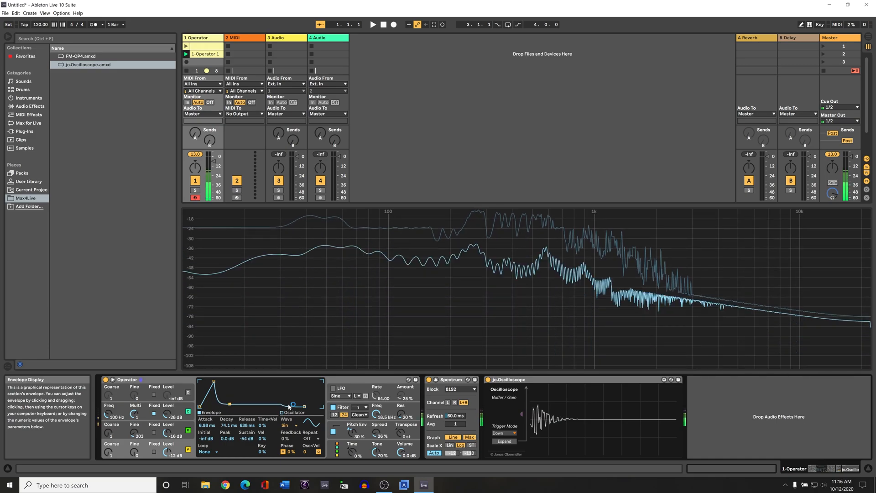
drag(230, 404, 232, 403)
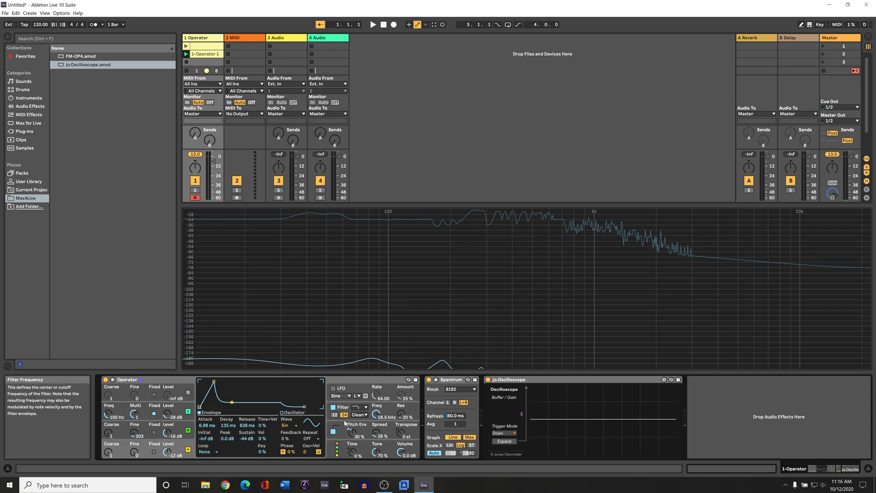
Turn on Glide with a 50.0 ms time in the pitch envelope settings, after viewing the filter settings
click(394, 404)
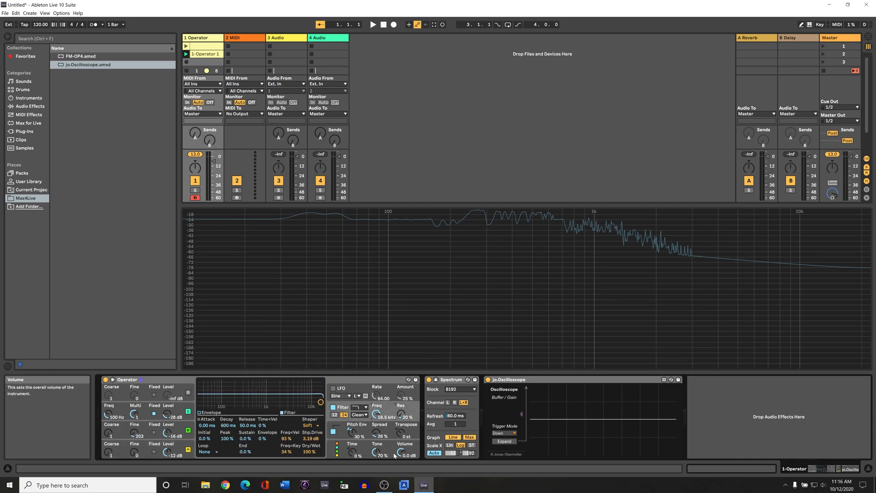
click(369, 432)
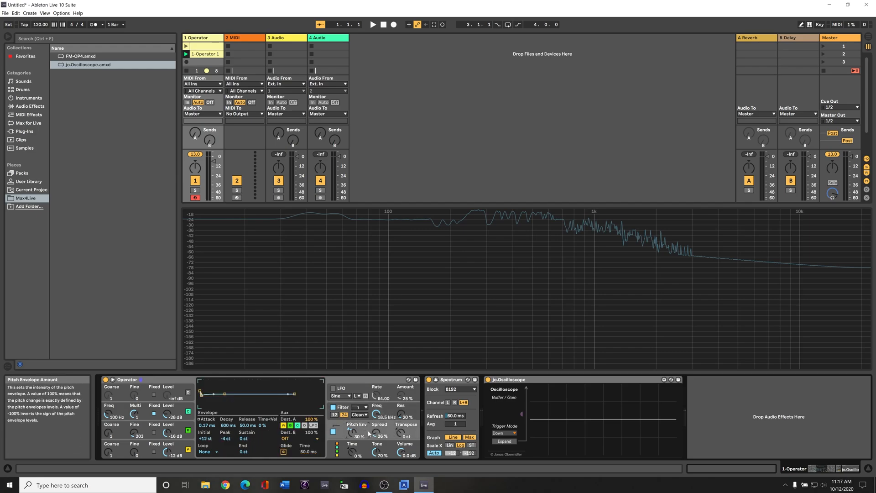
click(283, 452)
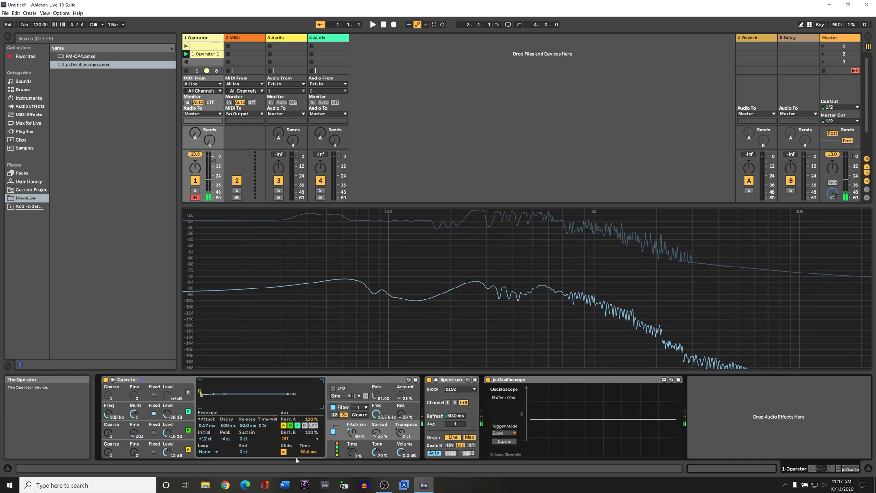
Review the envelopes of oscillators C, B and A
click(171, 418)
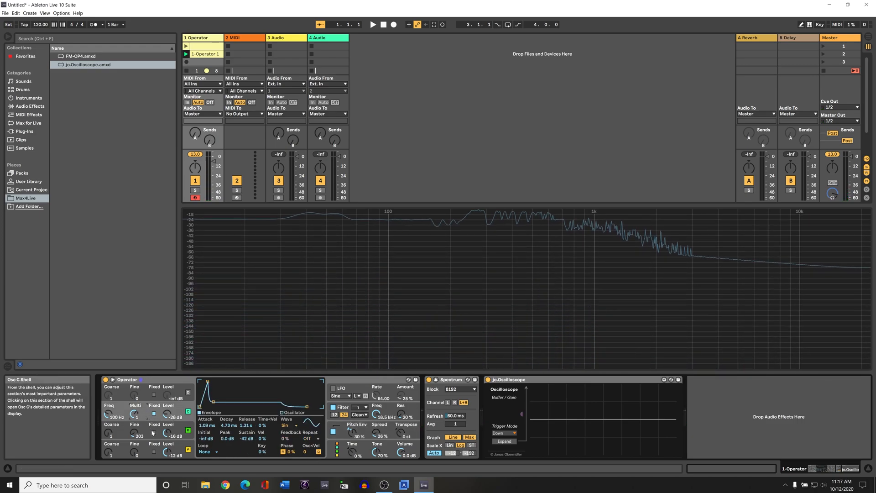
click(150, 433)
click(150, 453)
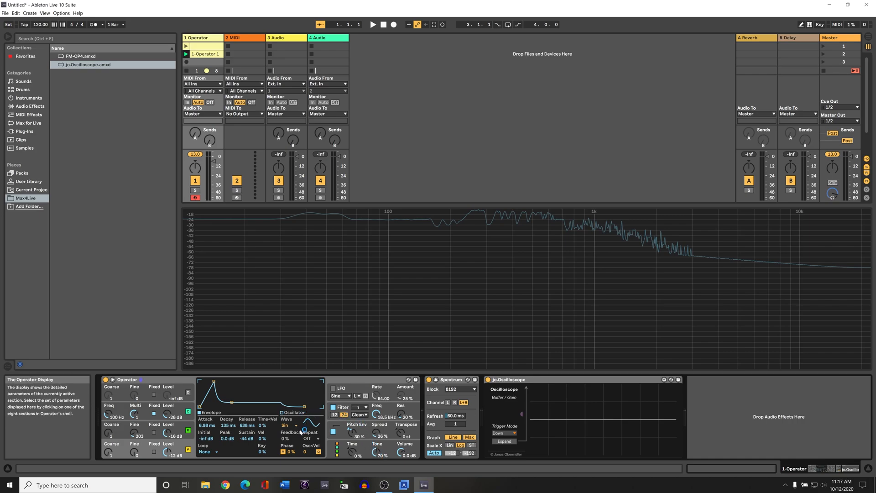
click(180, 380)
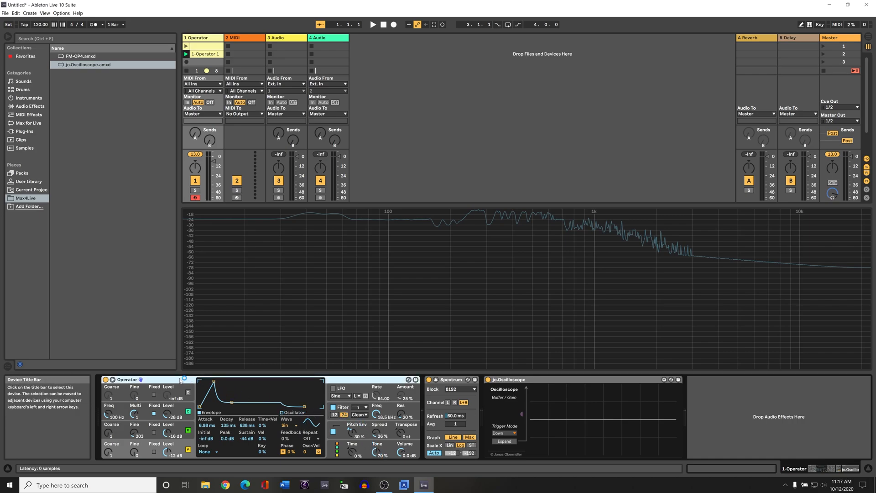
Highlight Operator and Wavetable in the browser's Instruments category, and select the track's Operator and jo.Oscilloscope devices
click(28, 99)
click(54, 116)
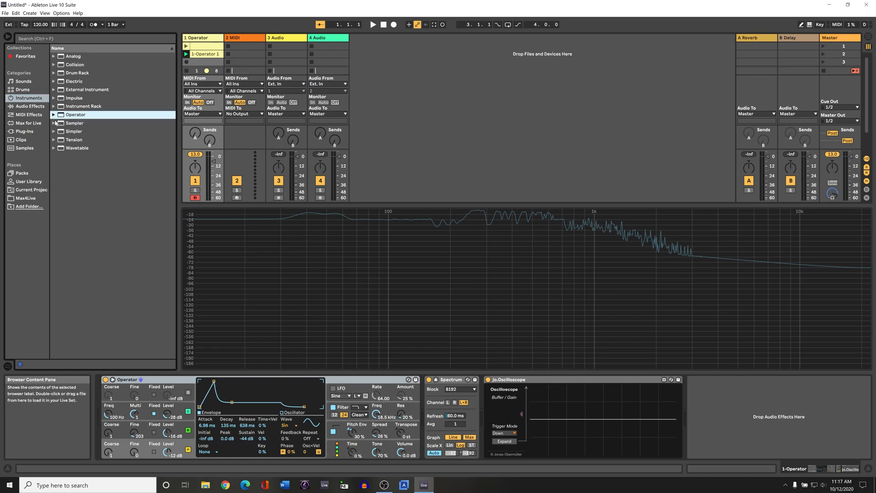
click(71, 149)
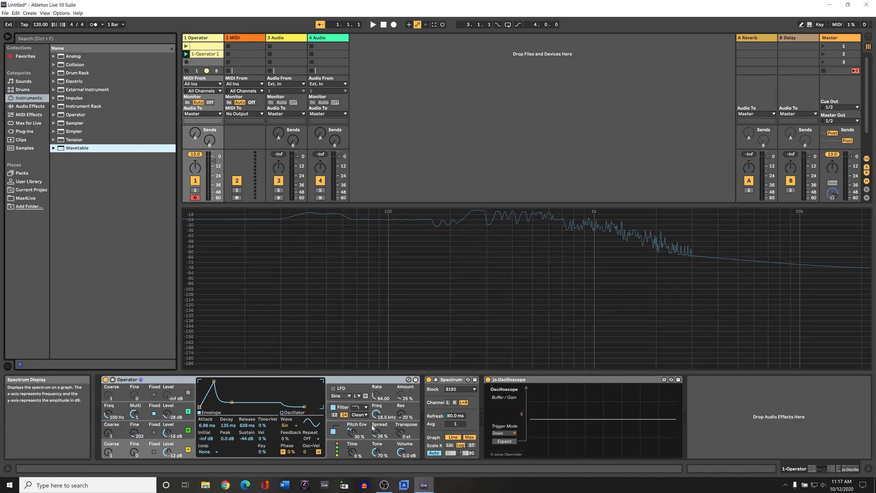
click(364, 380)
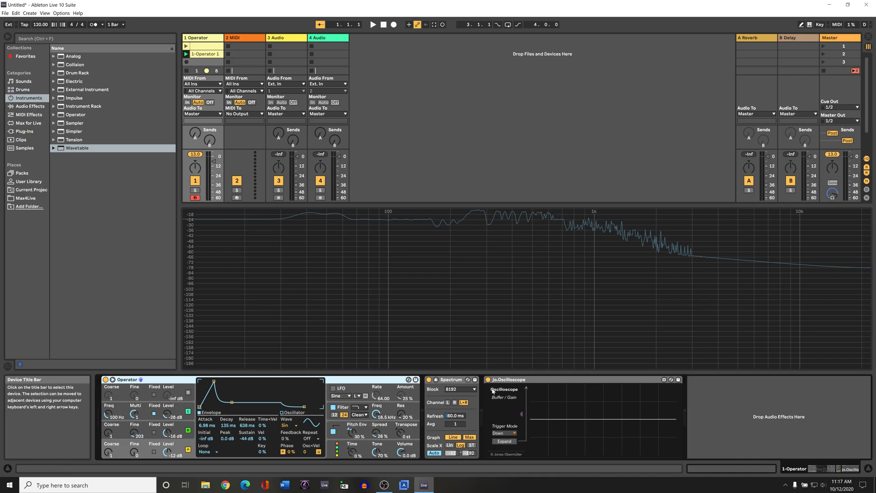
click(569, 380)
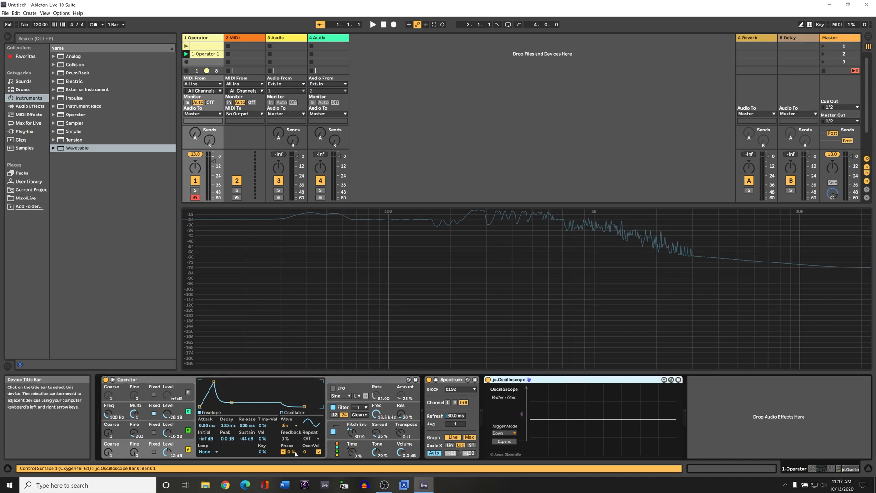